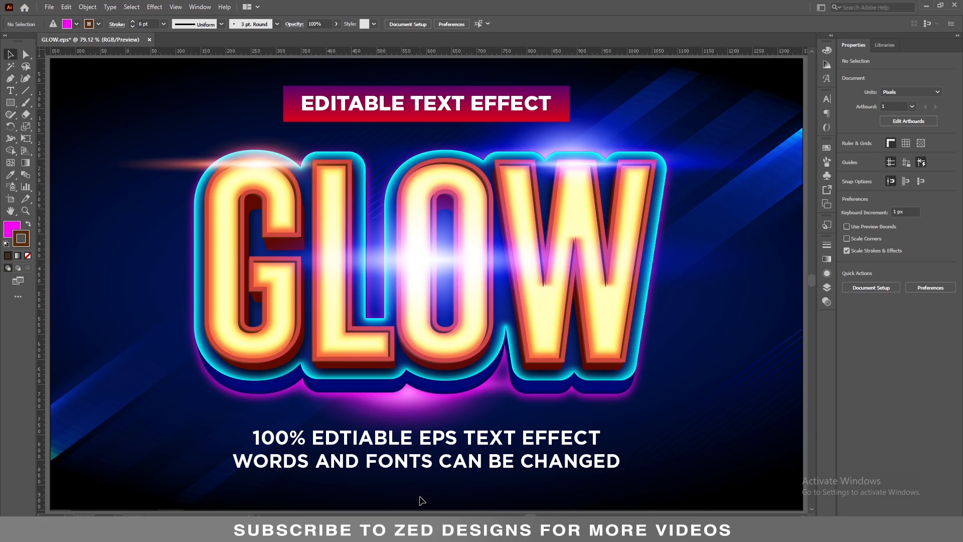
# - Hide both Light layers, above and below the Text Effect layer
pyautogui.click(827, 286)
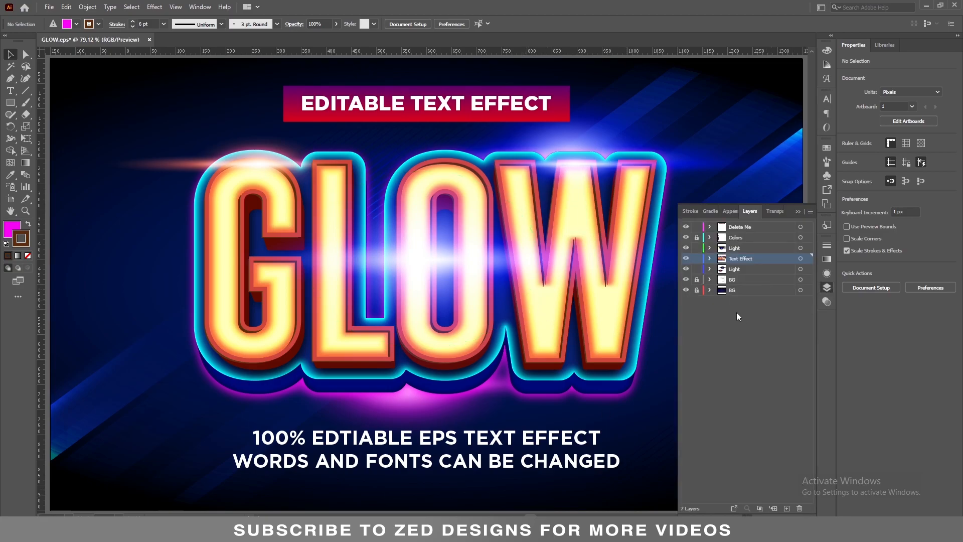
pyautogui.click(686, 270)
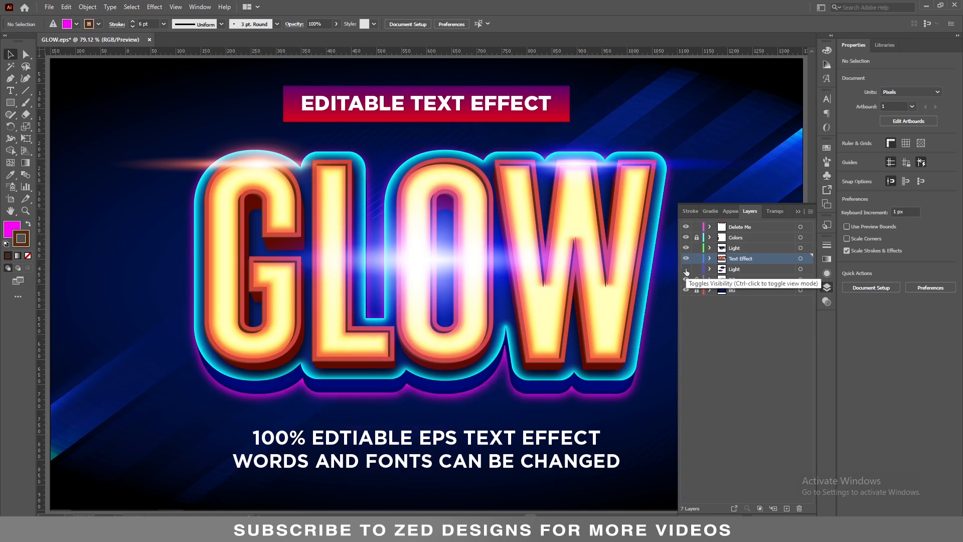
pyautogui.click(686, 248)
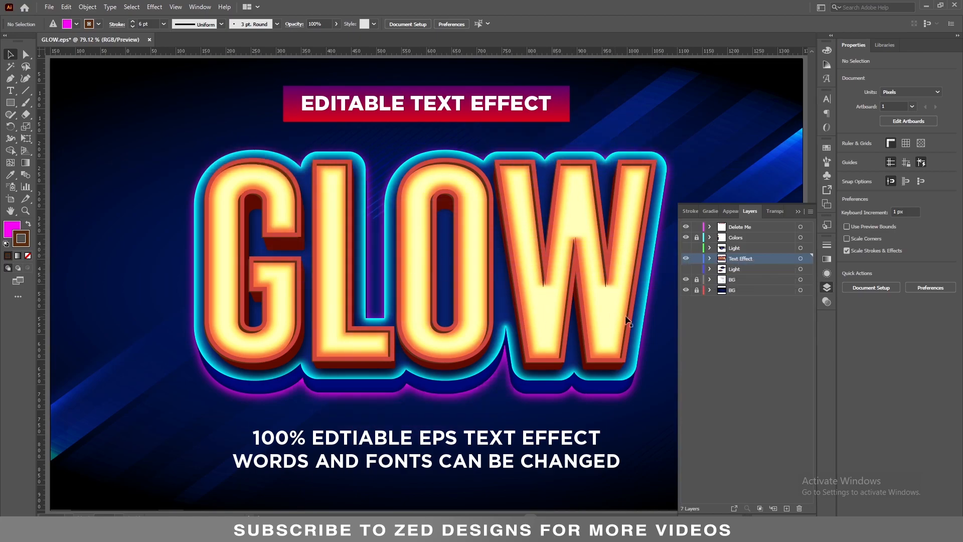
# - Delete the existing GLOW lettering and its captions from the artboard
pyautogui.scroll(-2, 404, 275)
pyautogui.moveTo(438, 310)
pyautogui.mouseDown()
pyautogui.moveTo(394, 304)
pyautogui.moveTo(444, 325)
pyautogui.mouseUp()
pyautogui.click(499, 254)
pyautogui.press('Delete')
pyautogui.moveTo(392, 324); pyautogui.dragTo(428, 327)
pyautogui.moveTo(385, 321); pyautogui.dragTo(371, 315)
# - Add the point text "LIGHT" near the middle of the artboard on the Text Effect layer
pyautogui.press('t')
pyautogui.click(392, 288)
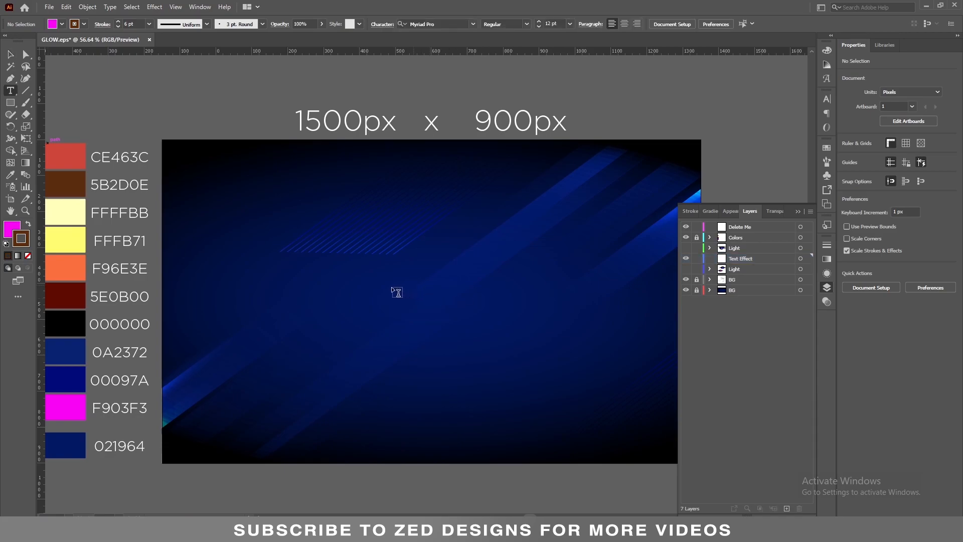
pyautogui.write('LIGHT')
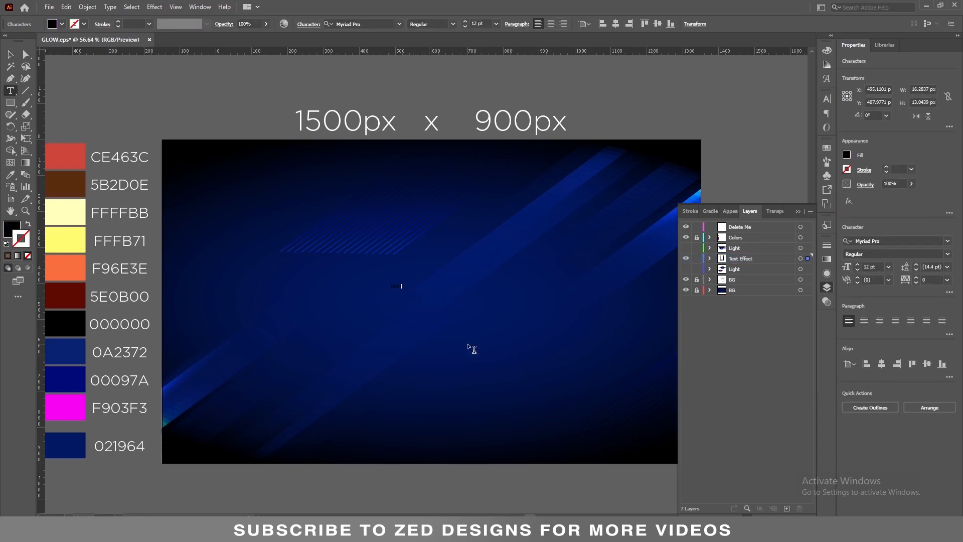
pyautogui.press('Escape')
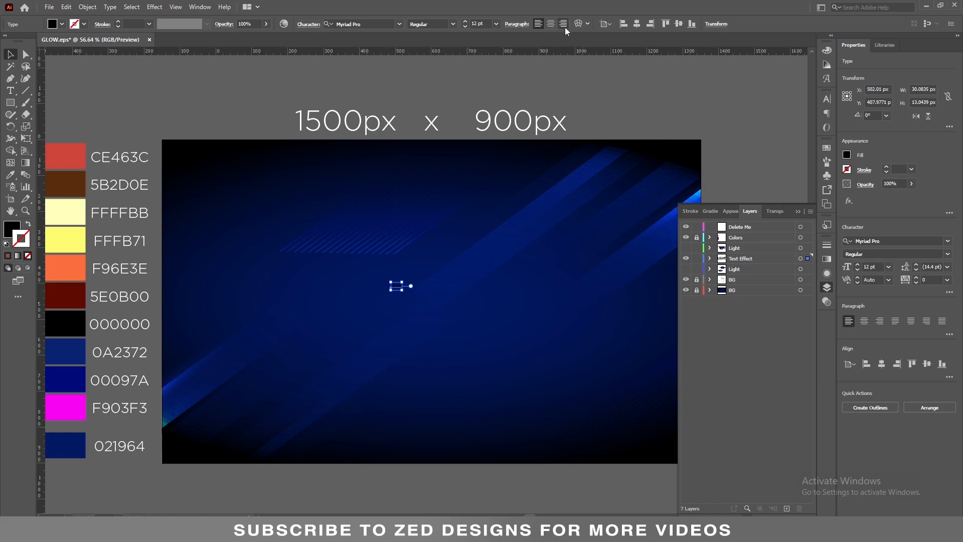
# - Set the LIGHT text to the Solido Compressed W00 Bold font at 550 pt
pyautogui.click(362, 23)
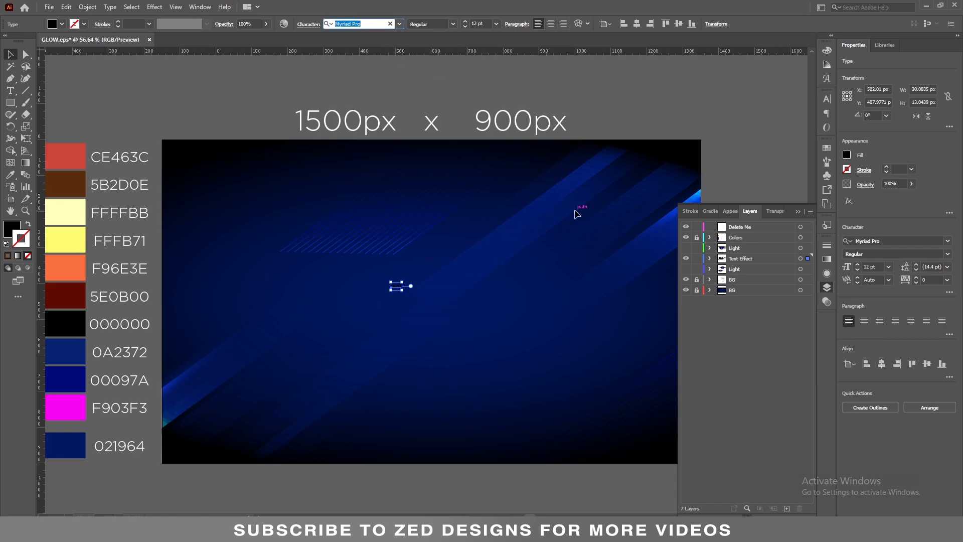
pyautogui.write('SOLIDO')
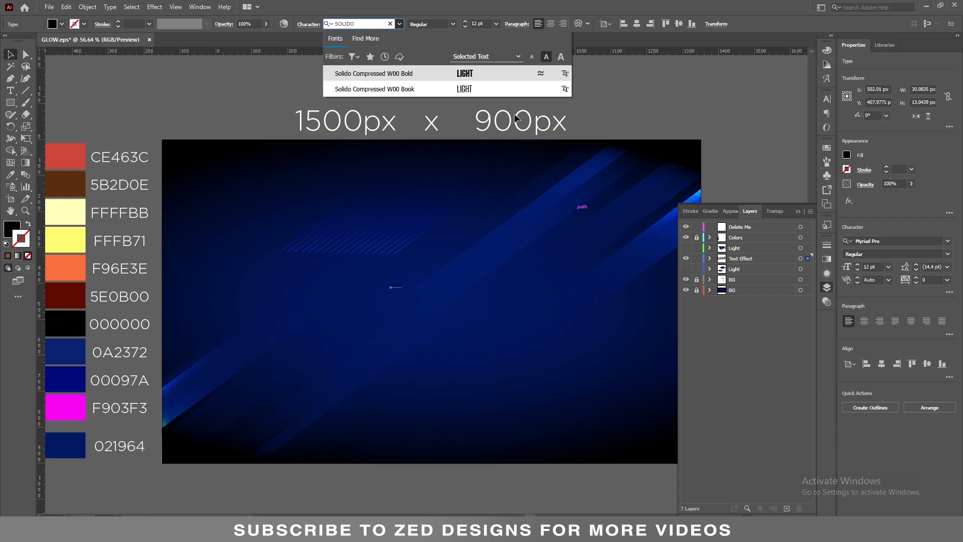
pyautogui.click(460, 76)
pyautogui.click(477, 23)
pyautogui.write('550')
pyautogui.press('Return')
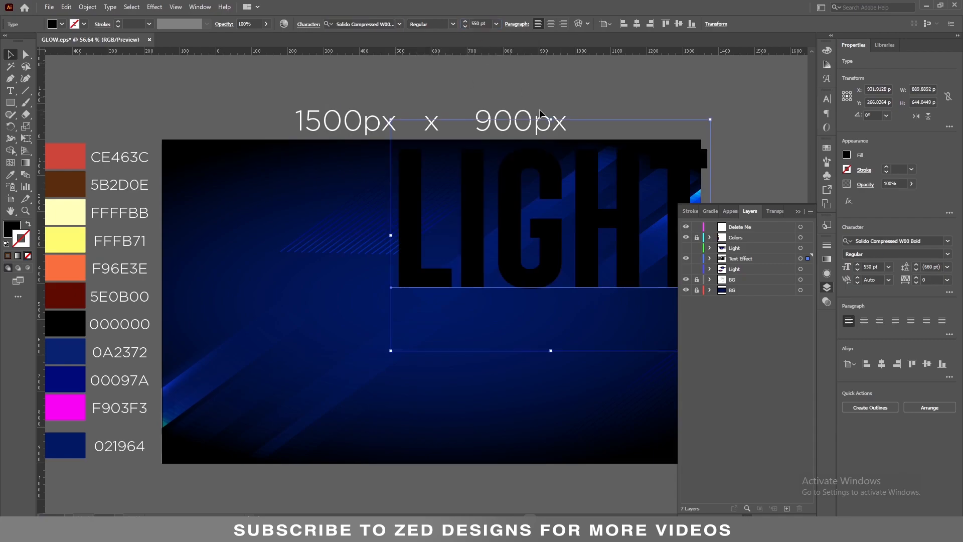
# - Centre the paragraph alignment of the LIGHT text and align it to the artboard's horizontal and vertical centre
pyautogui.click(551, 23)
pyautogui.click(636, 23)
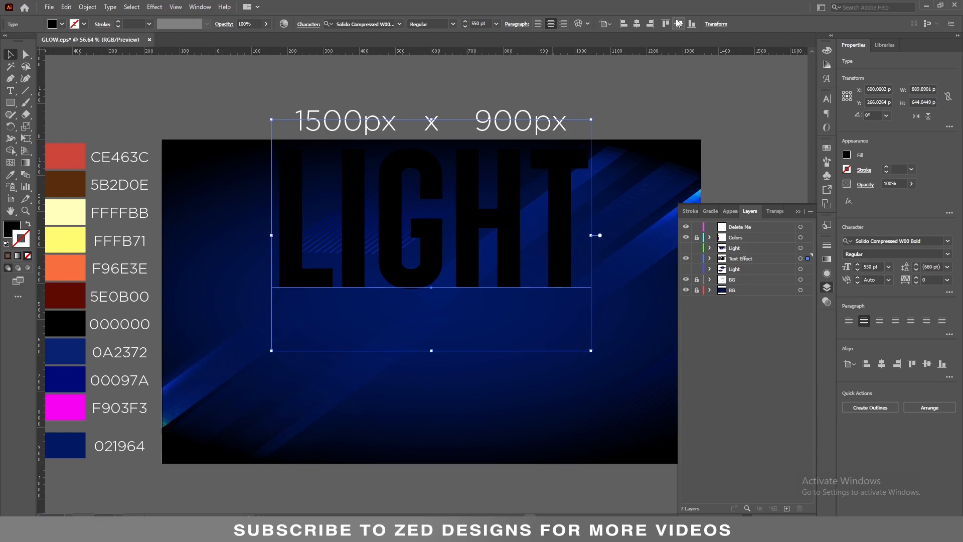
pyautogui.click(679, 24)
# - Remove the black fill from the LIGHT text, leaving it without fill or stroke
pyautogui.scroll(2, 540, 336)
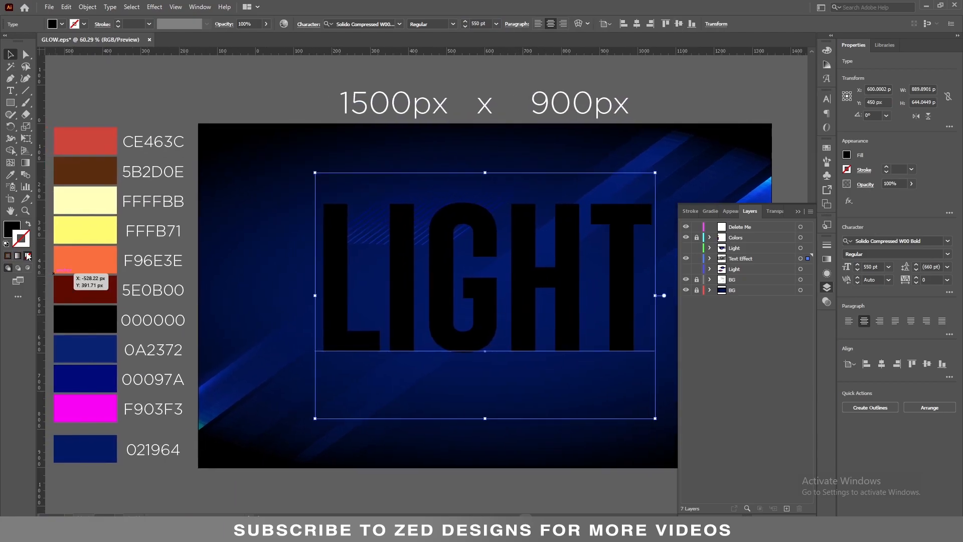
pyautogui.click(8, 255)
pyautogui.click(28, 255)
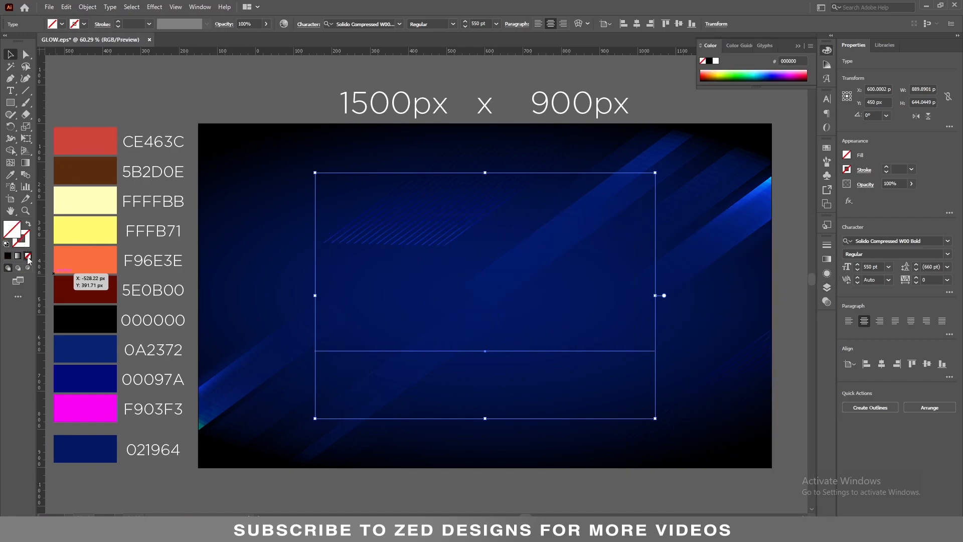
# - Add a new fill to the LIGHT text in its appearance and sample the orange F96E3E swatch for it
pyautogui.click(827, 273)
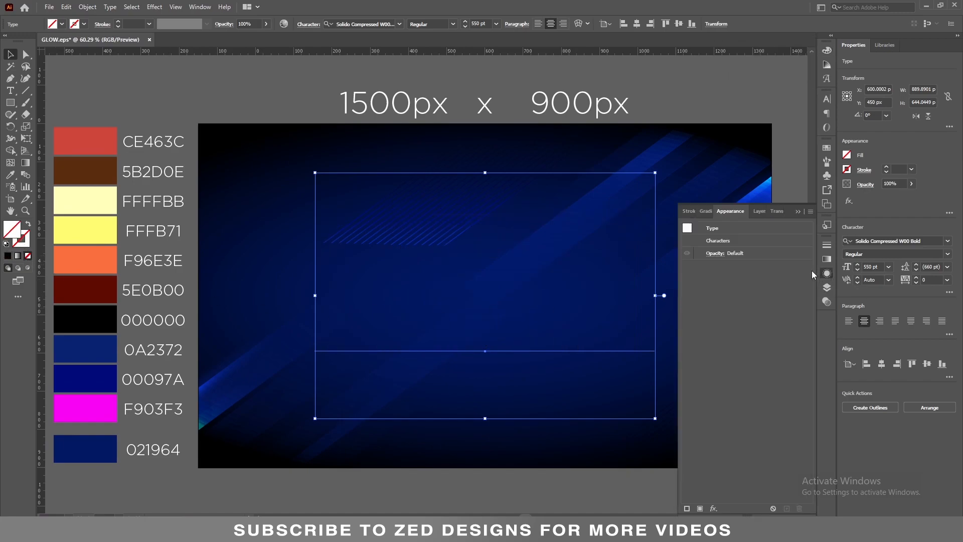
pyautogui.click(700, 509)
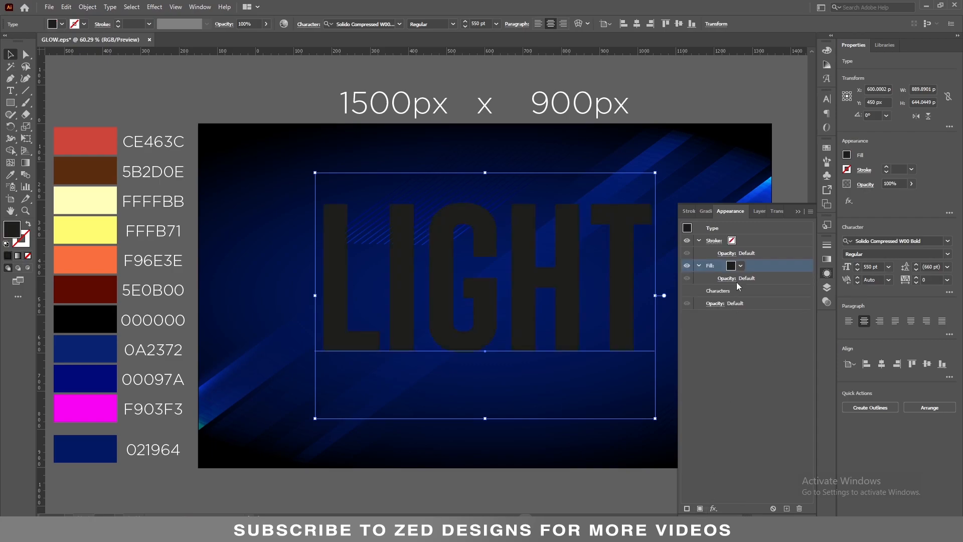
pyautogui.click(699, 265)
pyautogui.click(699, 240)
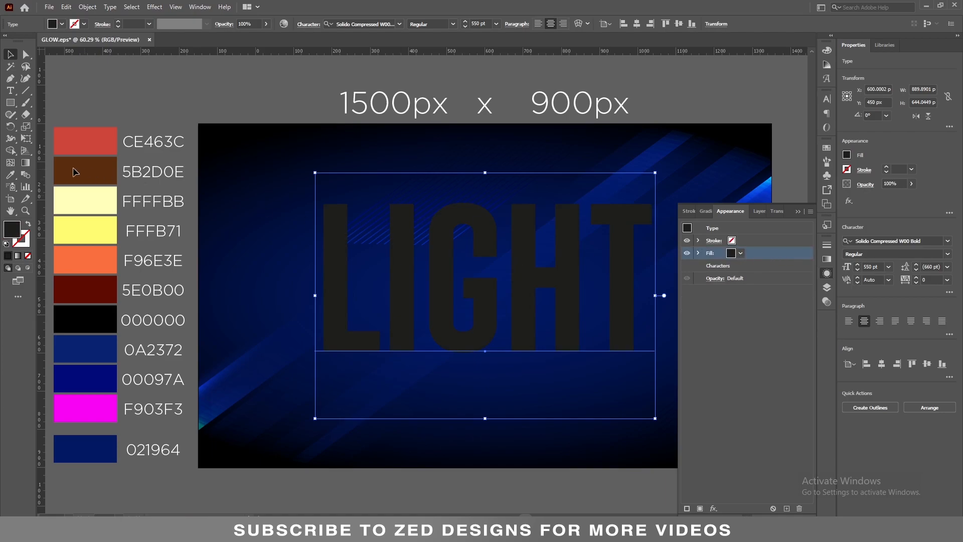
pyautogui.click(11, 175)
pyautogui.click(110, 260)
pyautogui.press('v')
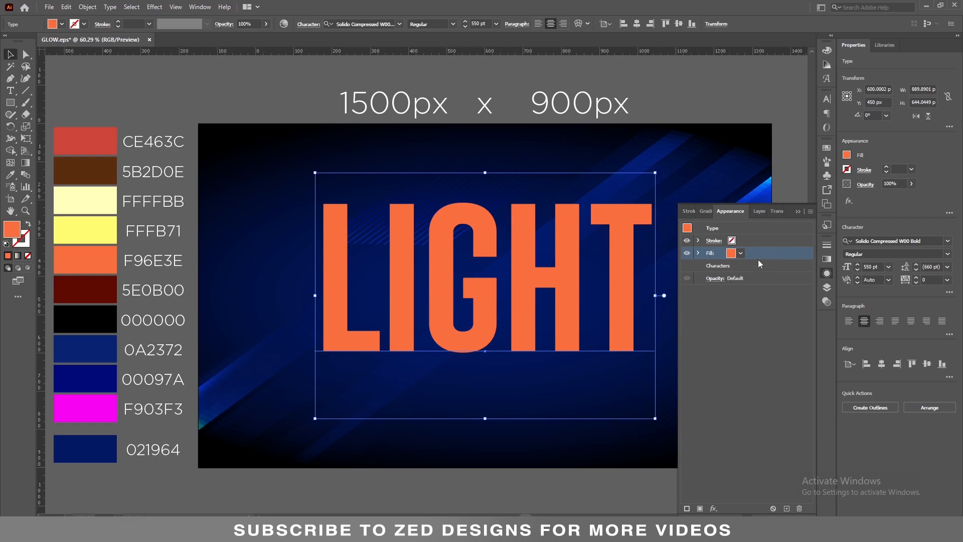
# - Duplicate the orange fill and recolour the upper copy with the yellow FFFB71 swatch
pyautogui.click(787, 508)
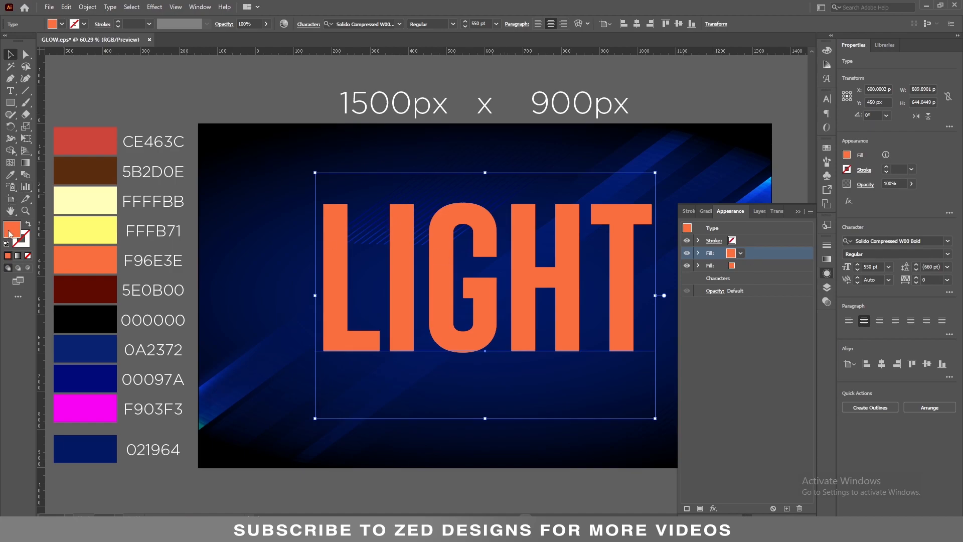
pyautogui.click(11, 175)
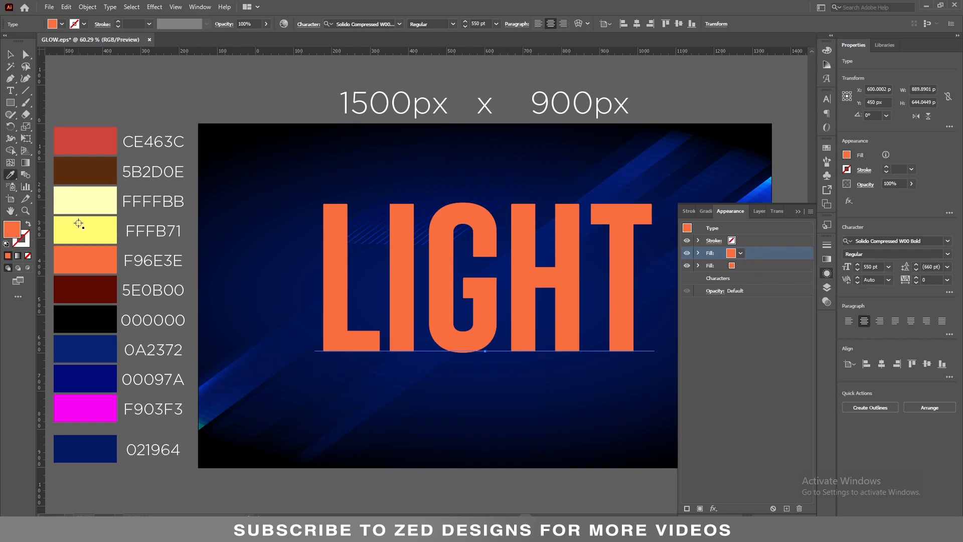
pyautogui.click(77, 229)
pyautogui.press('v')
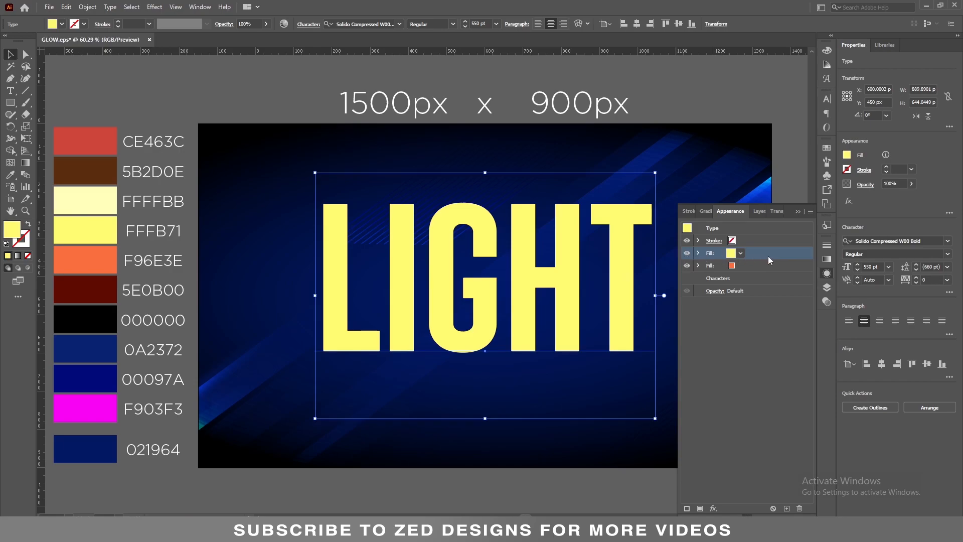
# - Apply an Offset Path effect of -10 px to the yellow fill
pyautogui.click(714, 508)
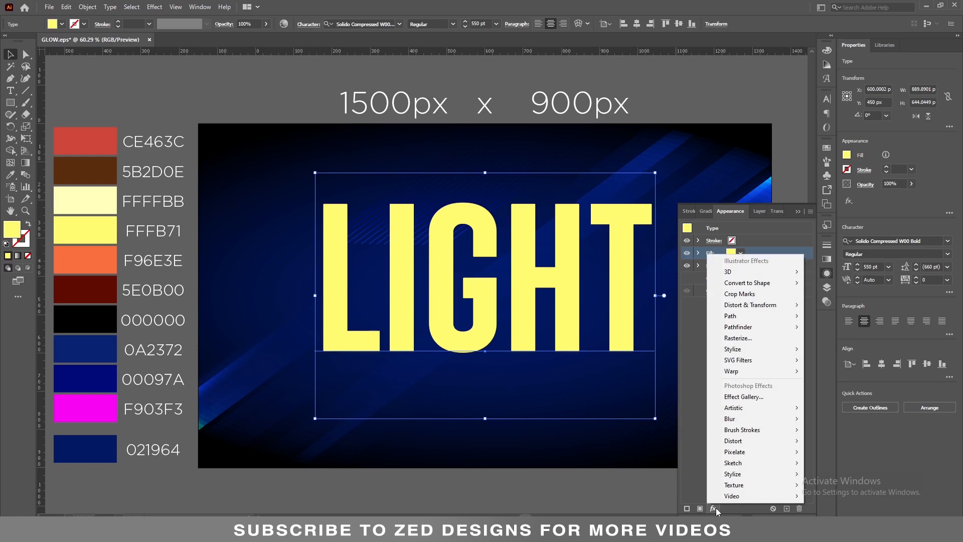
pyautogui.moveTo(770, 318)
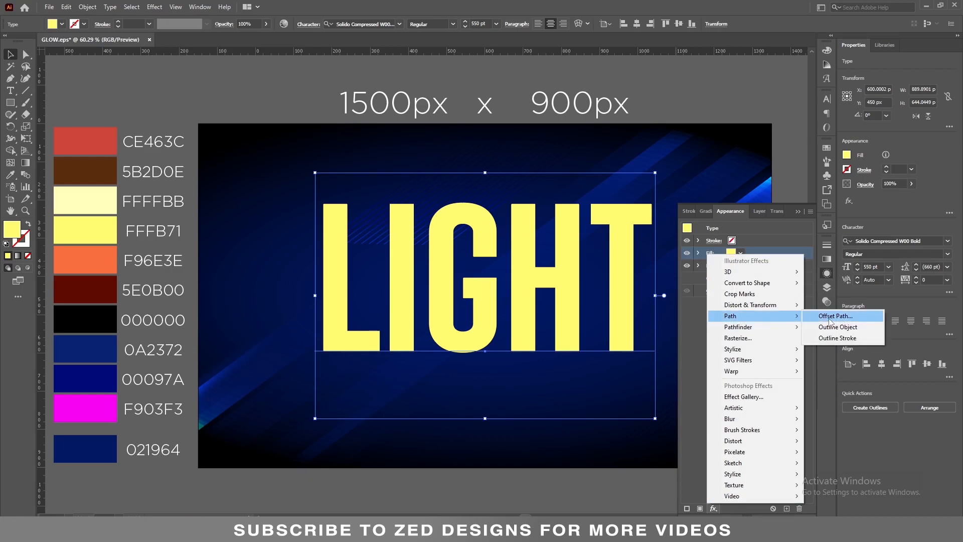
pyautogui.click(831, 317)
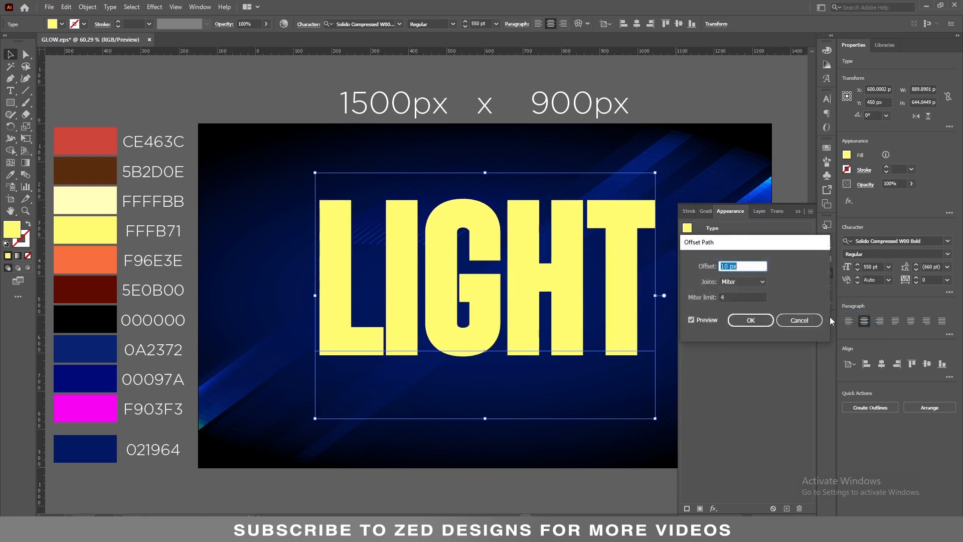
pyautogui.write('-10')
pyautogui.press('Tab')
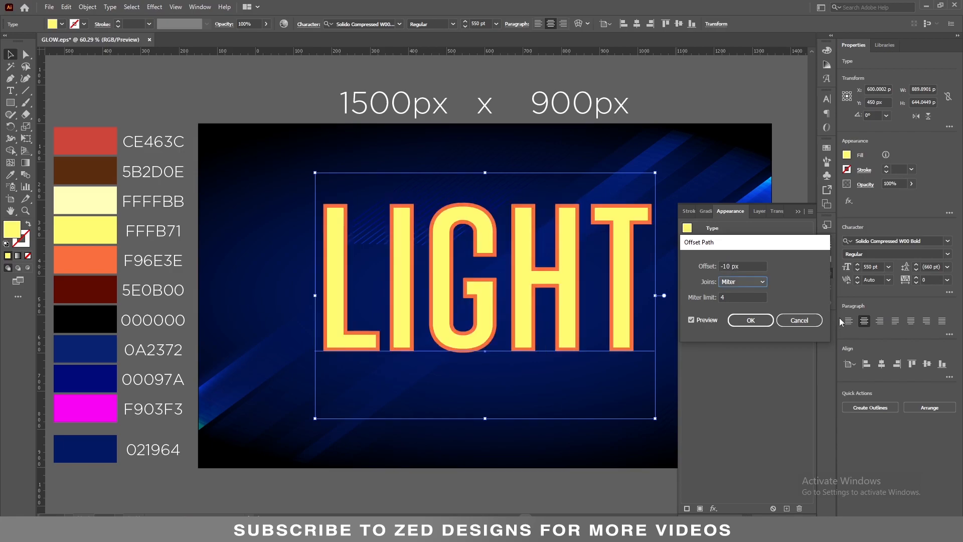
pyautogui.click(742, 320)
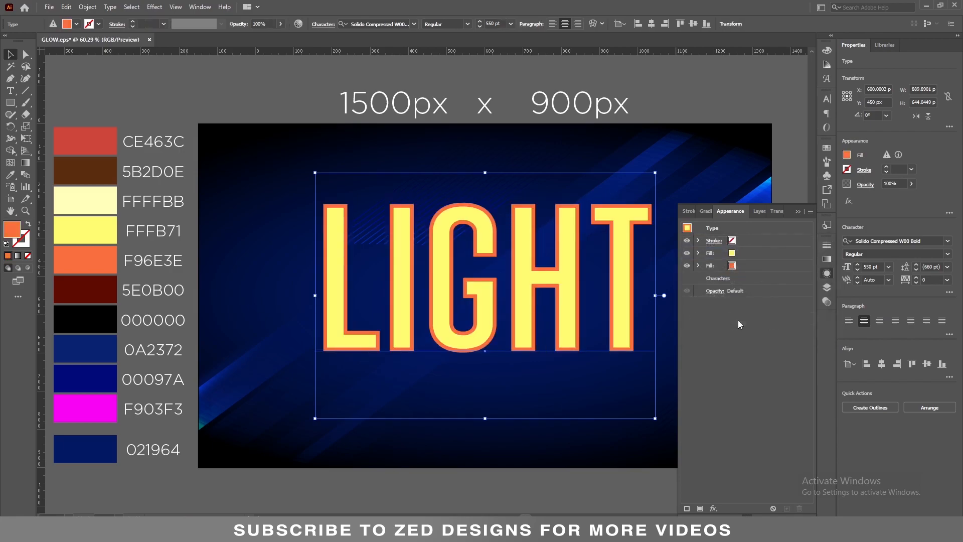
# - Apply a Gaussian Blur effect with a radius of 18 pixels to the yellow fill
pyautogui.click(734, 252)
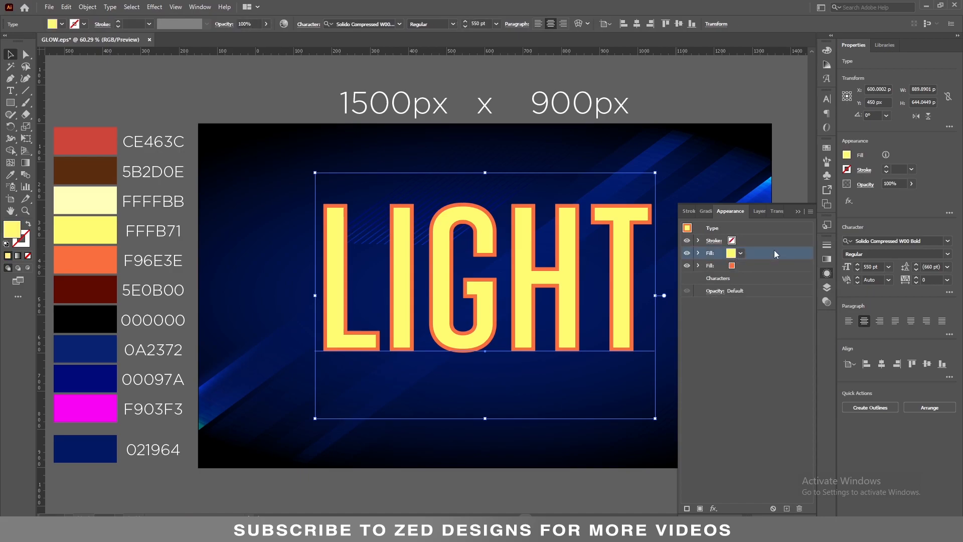
pyautogui.click(713, 508)
pyautogui.moveTo(742, 419)
pyautogui.click(837, 419)
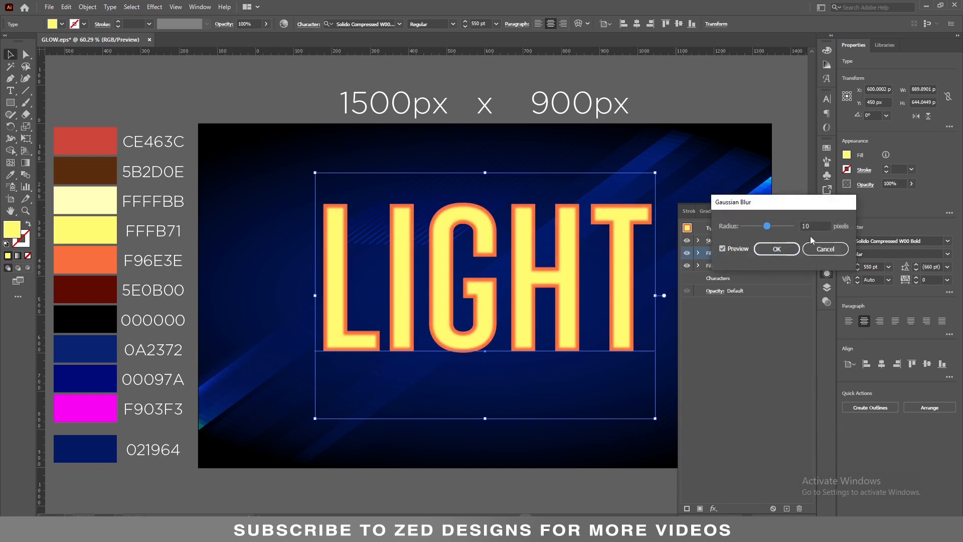
pyautogui.moveTo(767, 225); pyautogui.dragTo(769, 226)
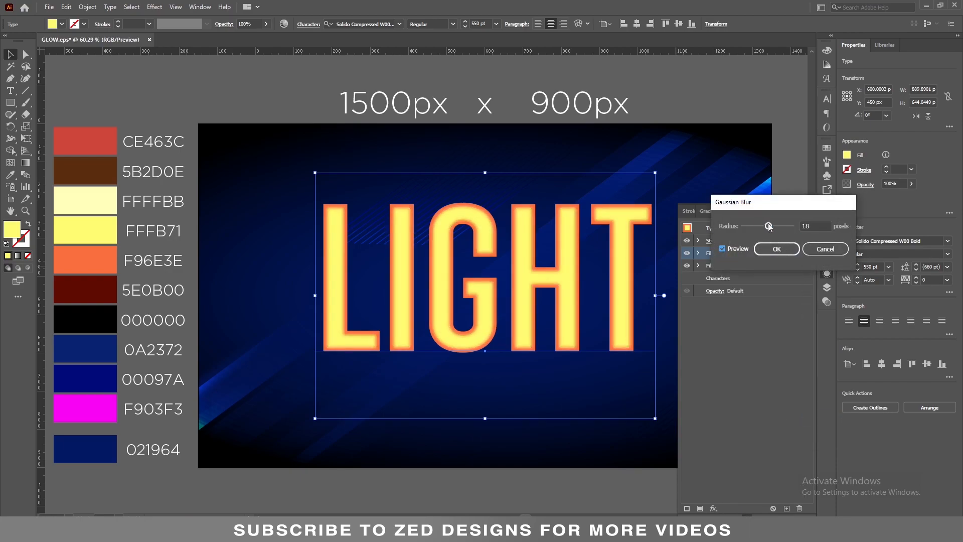
pyautogui.click(770, 246)
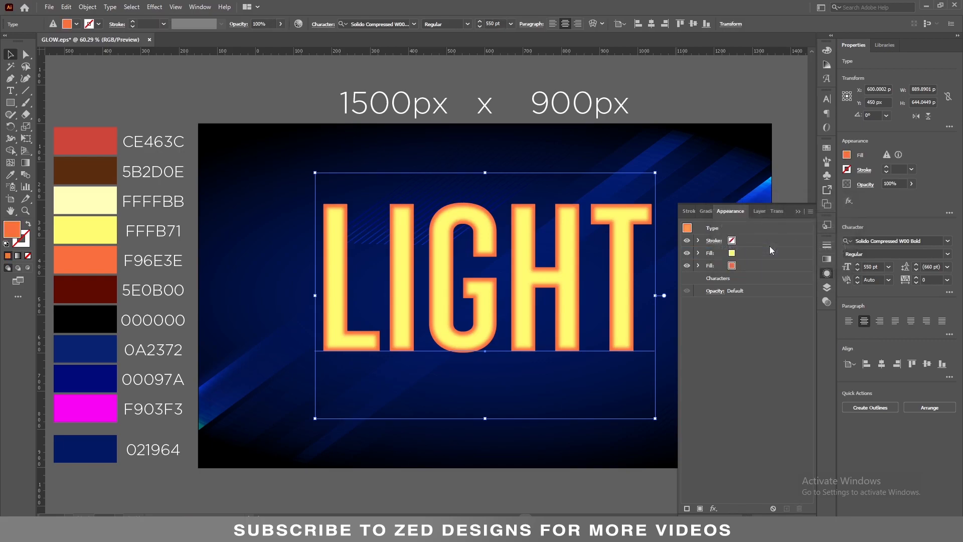
# - Duplicate the yellow fill and recolour the upper copy with the pale yellow FFFFBB swatch
pyautogui.click(762, 252)
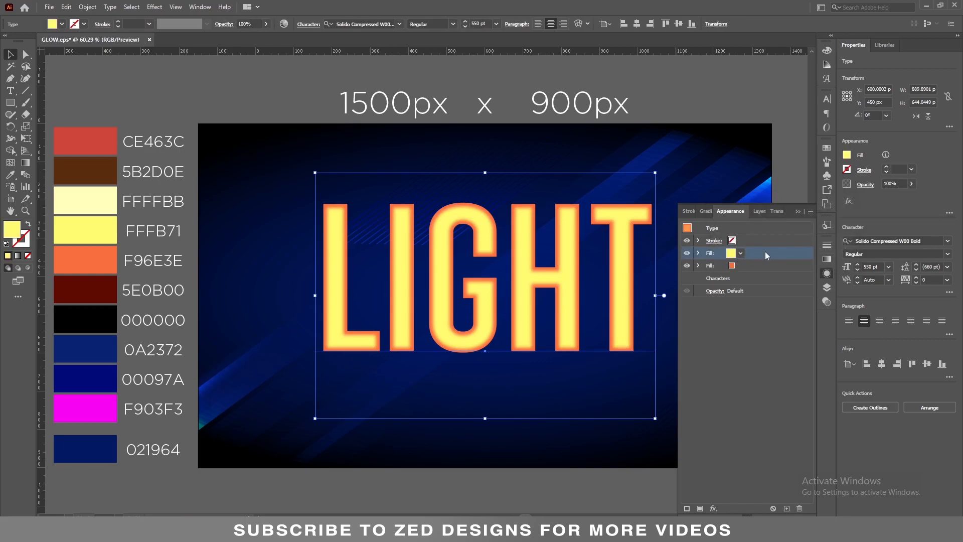
pyautogui.click(788, 508)
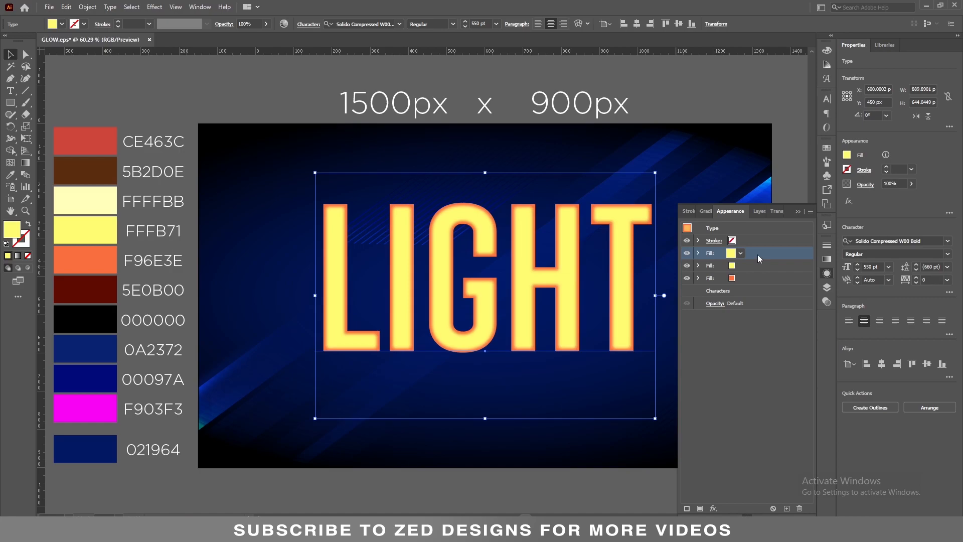
pyautogui.click(10, 174)
pyautogui.click(84, 202)
pyautogui.press('v')
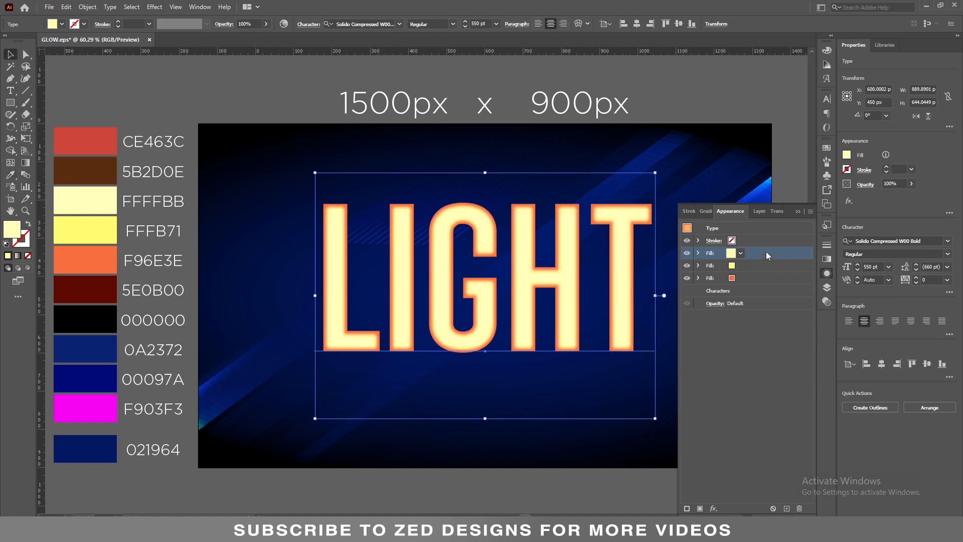
# - Change the pale yellow fill's Offset Path effect to -20 px
pyautogui.click(699, 254)
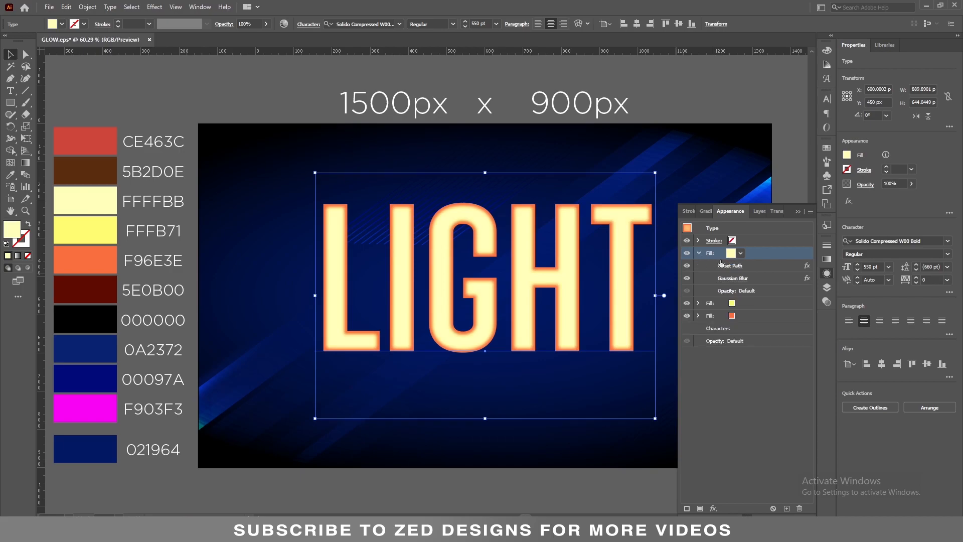
pyautogui.click(739, 268)
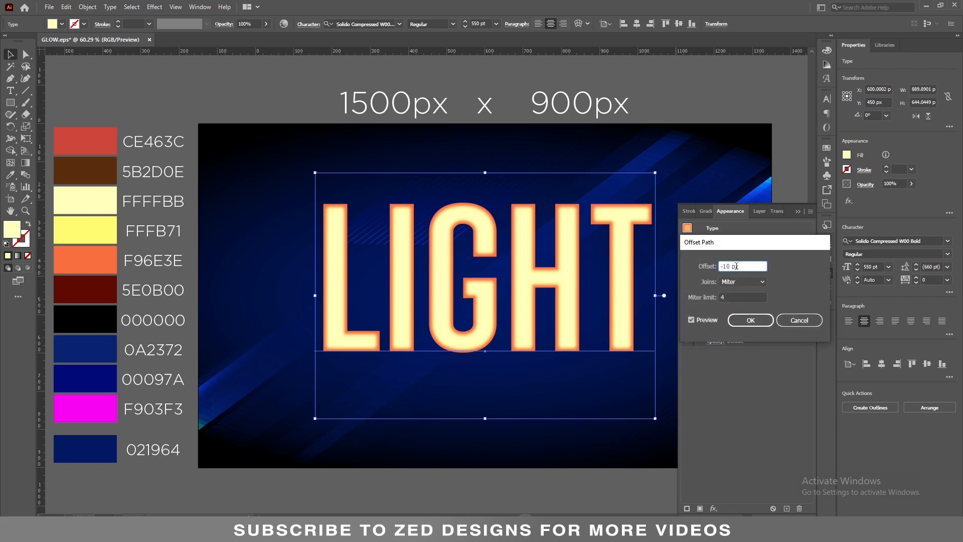
pyautogui.write('-20')
pyautogui.press('Tab')
pyautogui.click(746, 320)
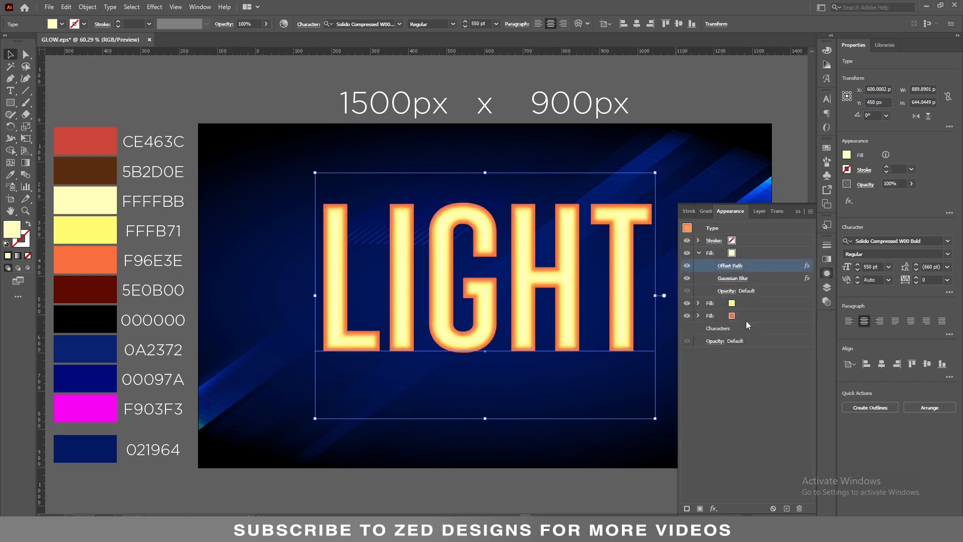
# - Change the pale yellow fill's Gaussian Blur radius to 15 pixels
pyautogui.click(755, 277)
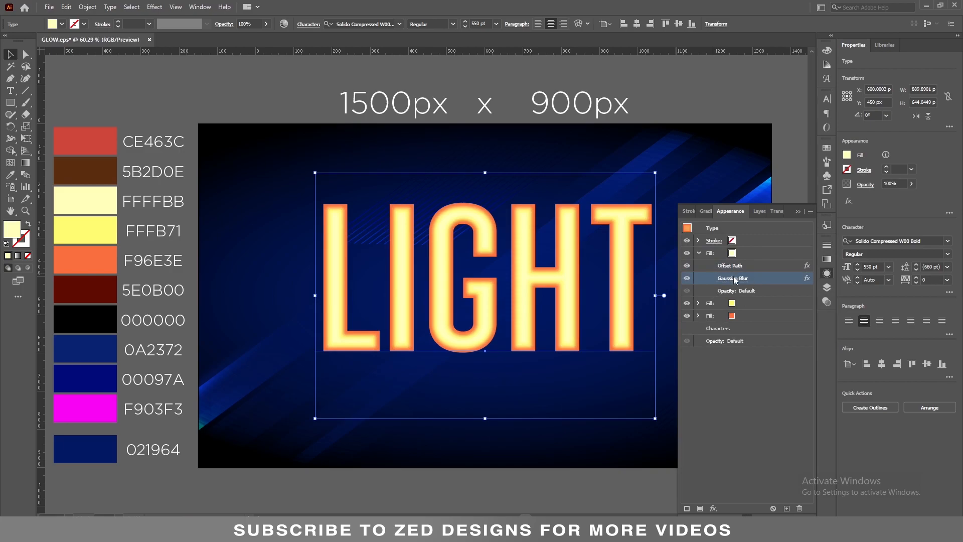
pyautogui.click(734, 278)
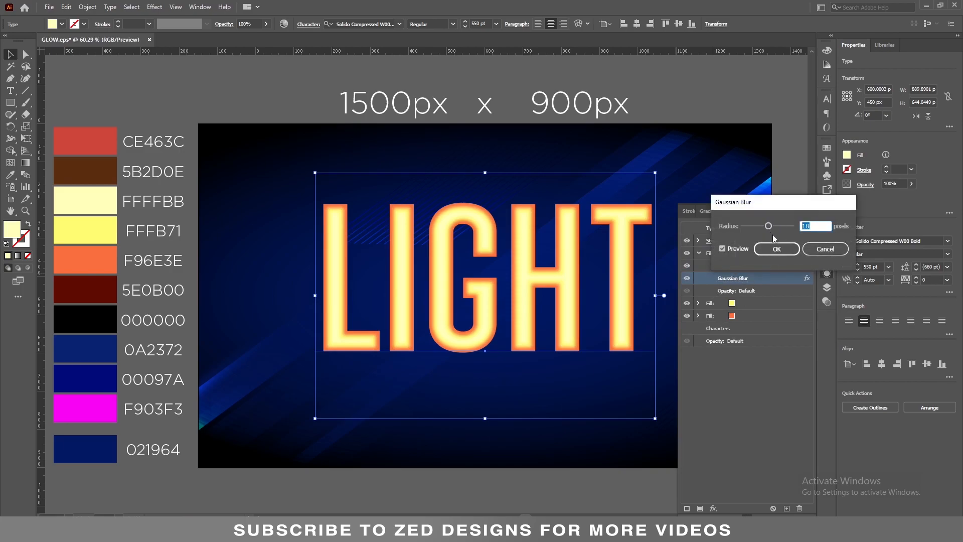
pyautogui.write('15')
pyautogui.click(777, 248)
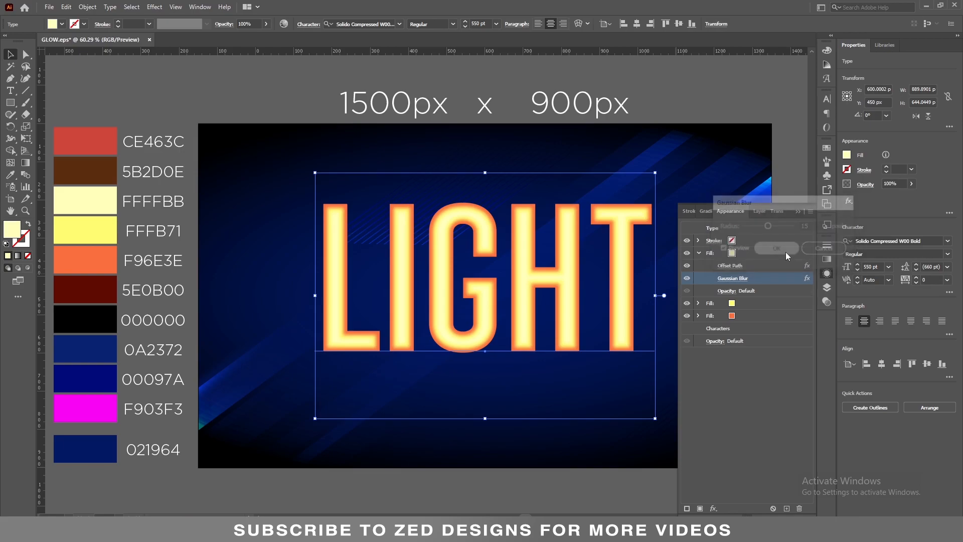
pyautogui.click(759, 255)
pyautogui.click(700, 255)
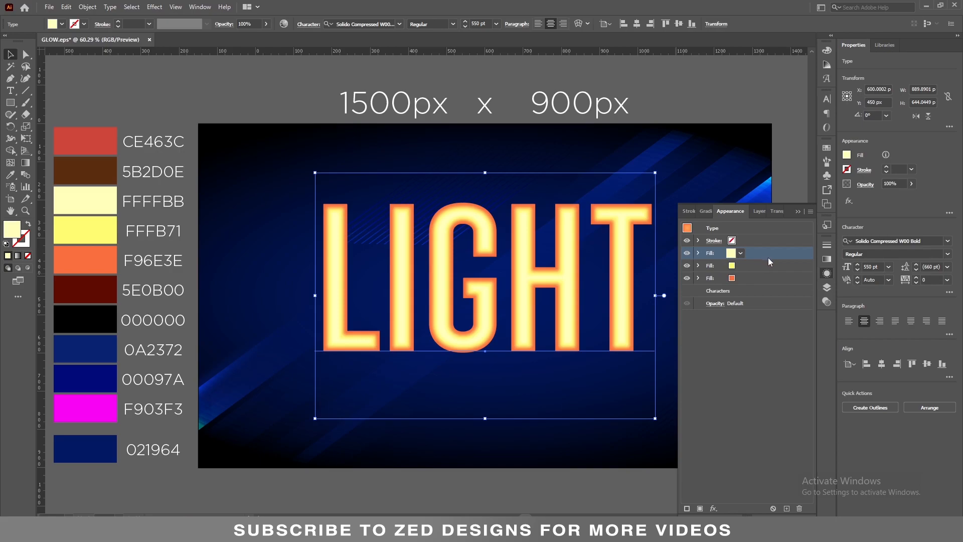
# - Give the LIGHT text an 8 pt stroke in red CE463C
pyautogui.click(776, 241)
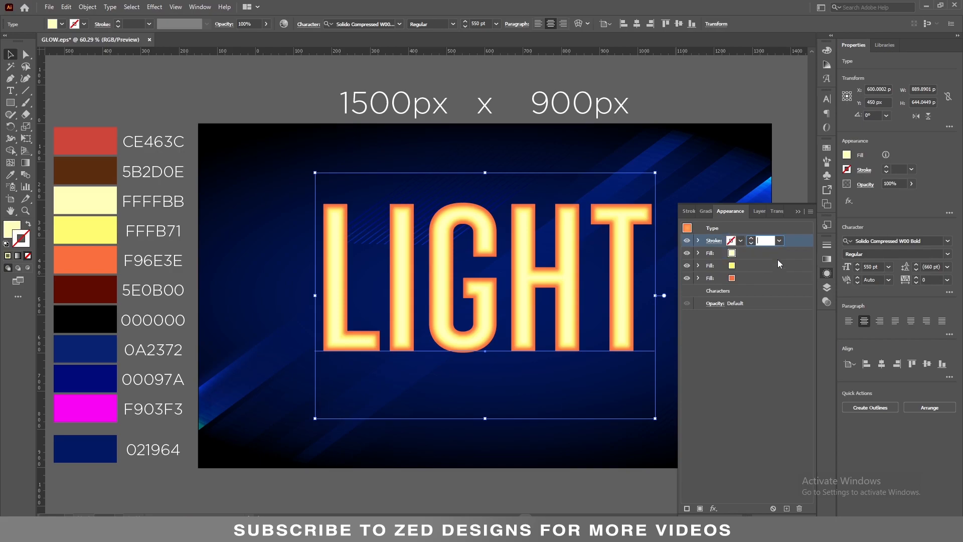
pyautogui.write('8')
pyautogui.press('Return')
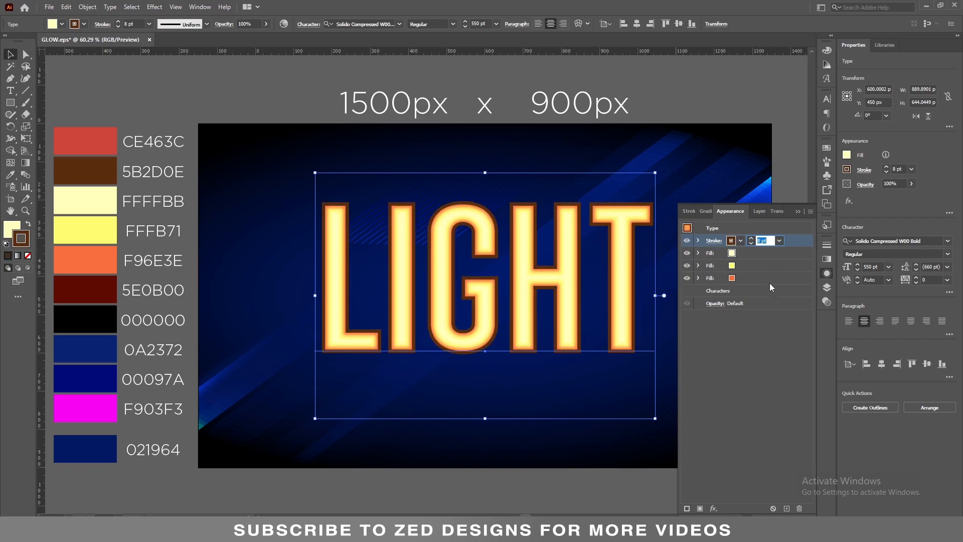
pyautogui.click(847, 170)
pyautogui.click(837, 257)
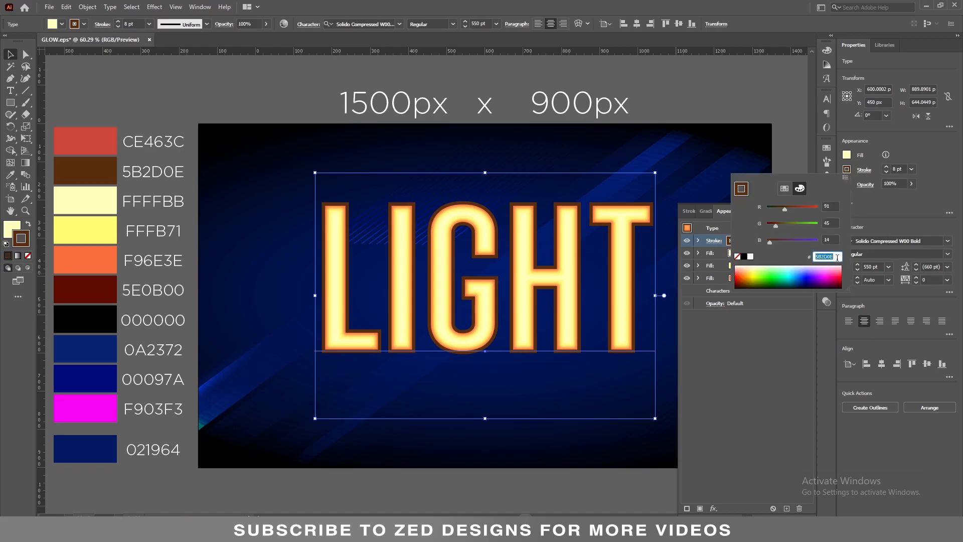
pyautogui.write('CE463C')
pyautogui.press('Return')
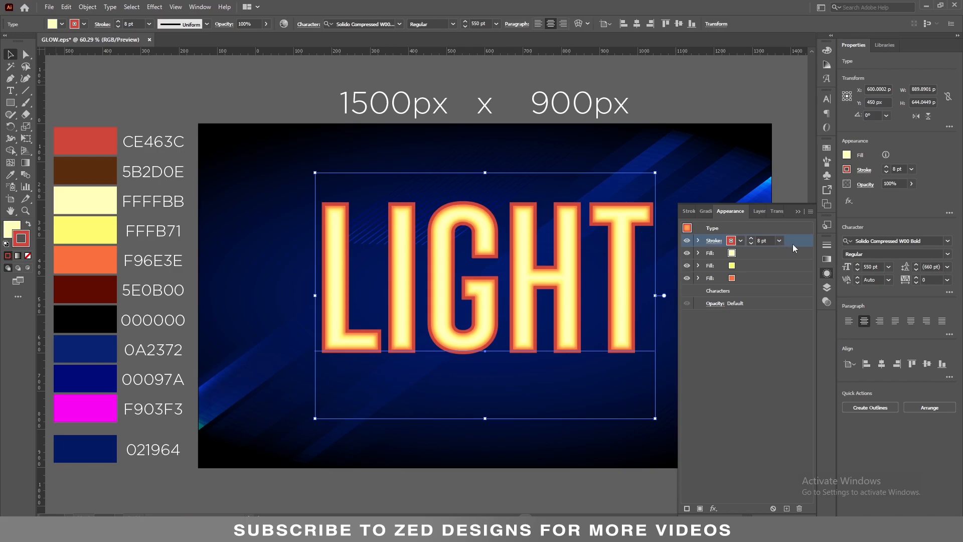
# - Apply an Offset Path effect of 4 px with miter joins to the red stroke
pyautogui.click(714, 508)
pyautogui.moveTo(770, 316)
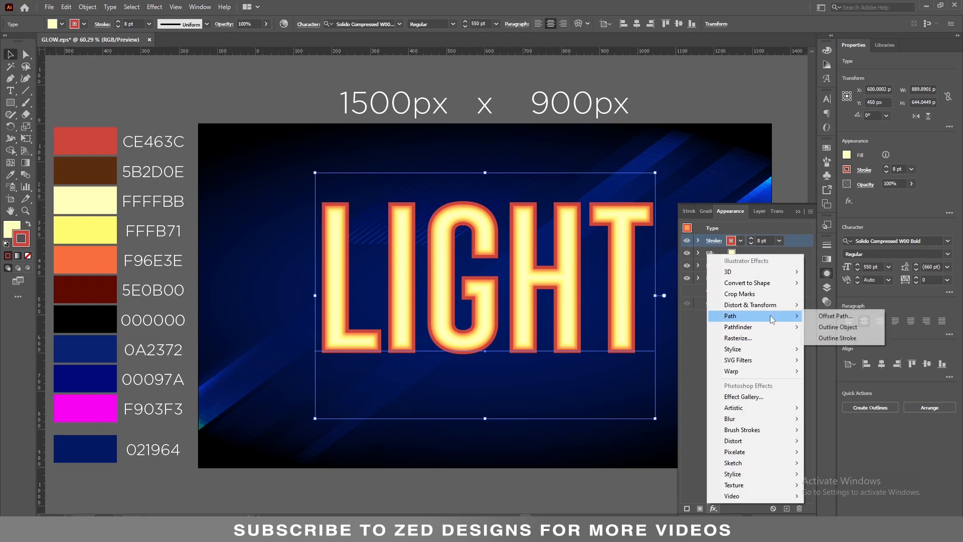
pyautogui.click(835, 315)
pyautogui.press('Tab')
pyautogui.hotkey('shift', 'Tab')
pyautogui.write('4')
pyautogui.press('Tab')
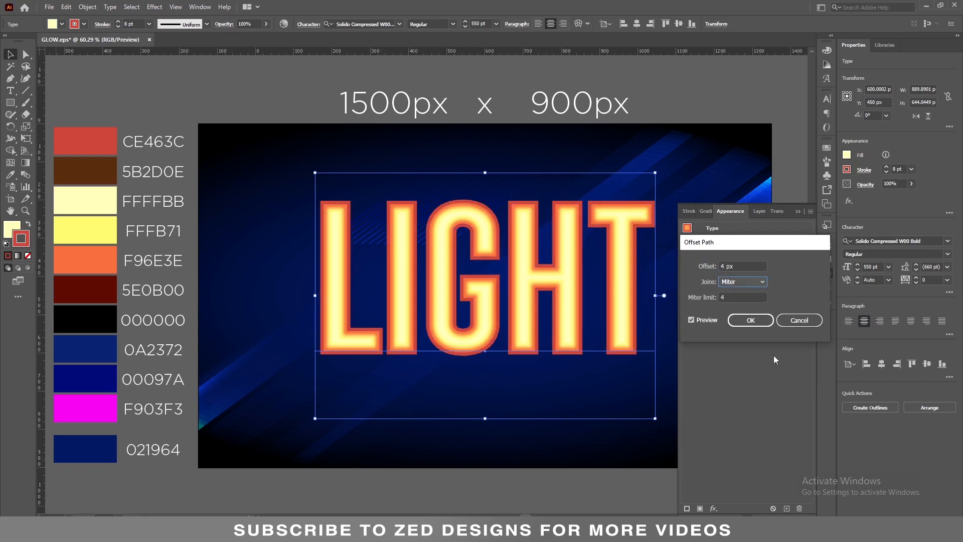
pyautogui.click(751, 321)
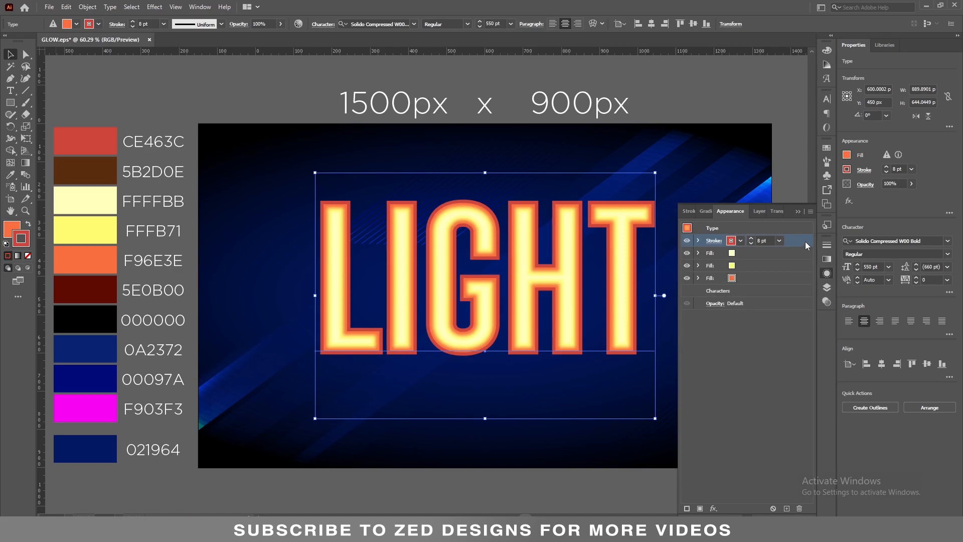
# - Duplicate the red stroke and recolour the lower copy brown 5B2D0E
pyautogui.click(785, 508)
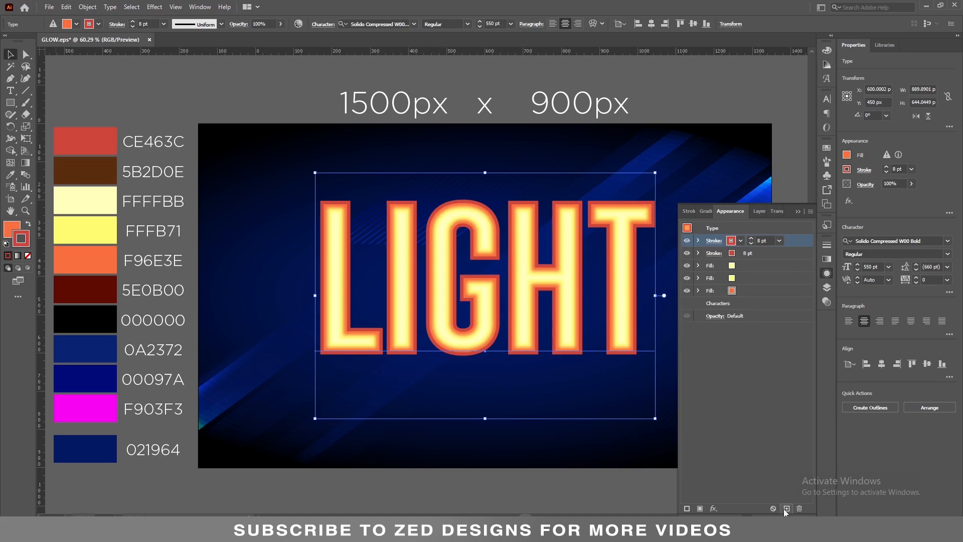
pyautogui.click(750, 254)
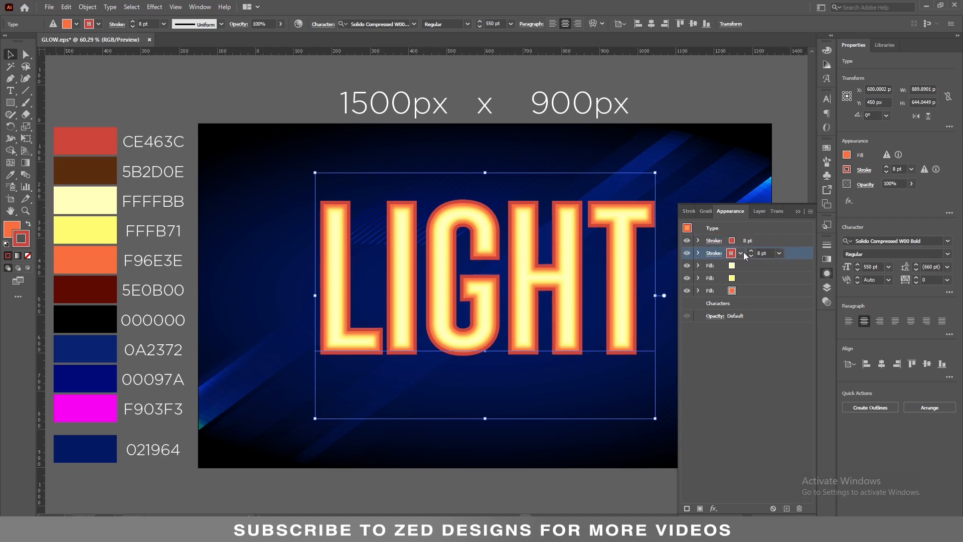
pyautogui.click(849, 170)
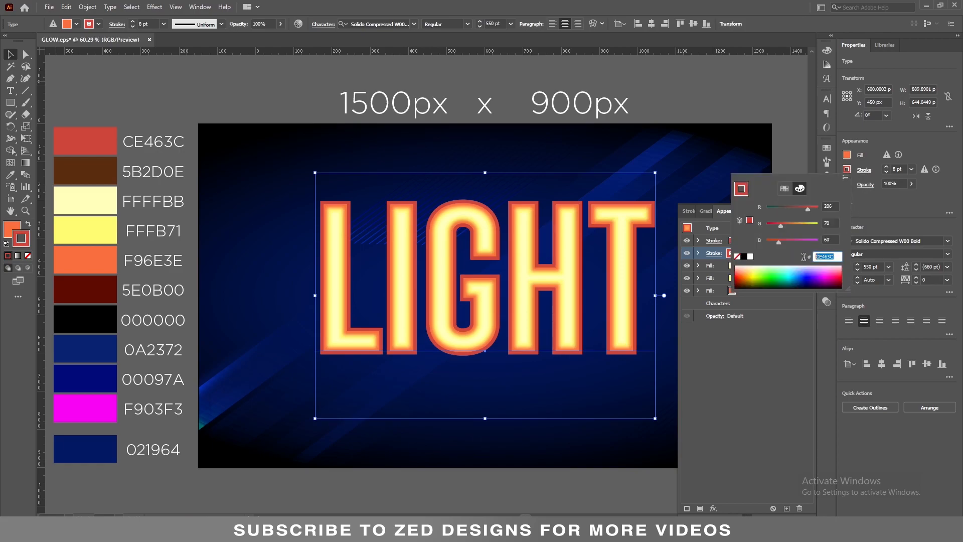
pyautogui.write('5B2D0E')
pyautogui.press('Tab')
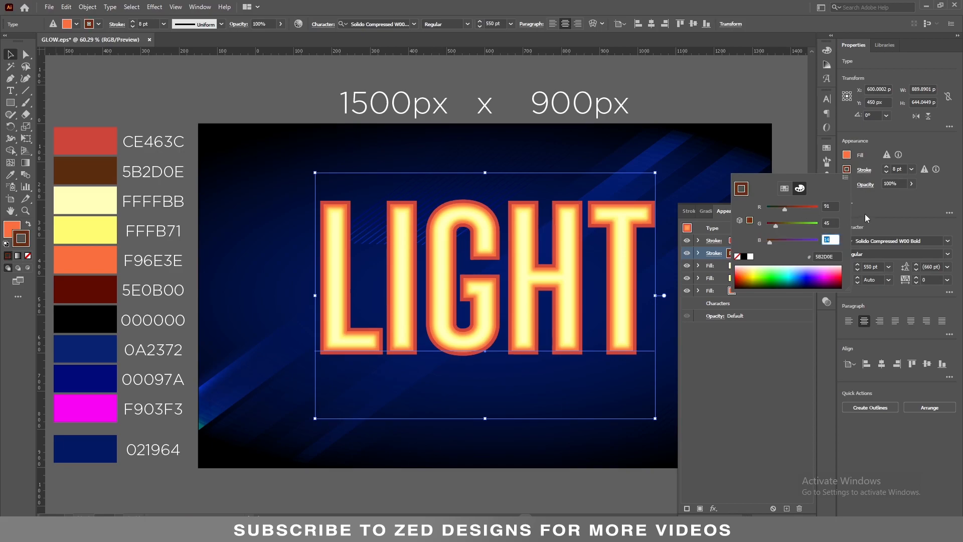
pyautogui.click(865, 213)
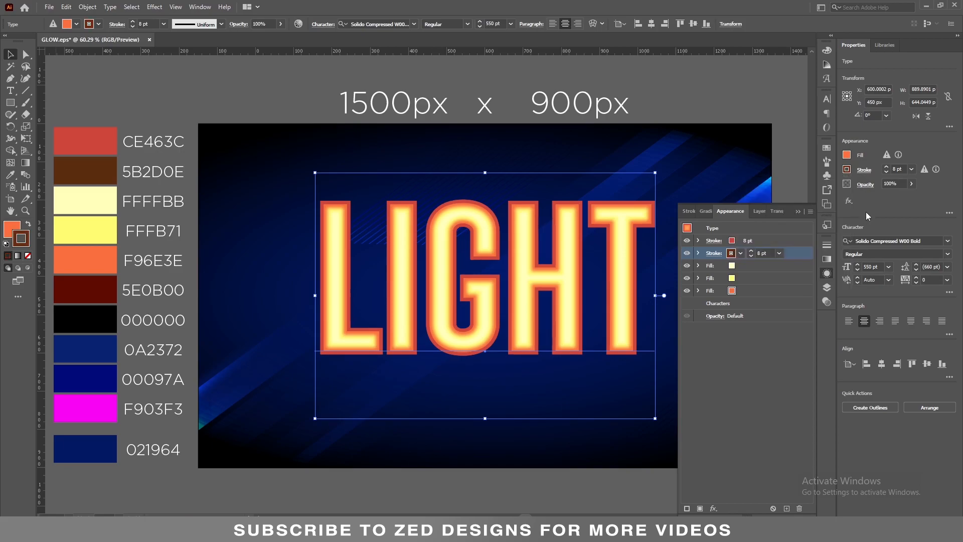
# - Change the brown stroke's Offset Path effect to 3 px
pyautogui.click(698, 253)
pyautogui.click(735, 267)
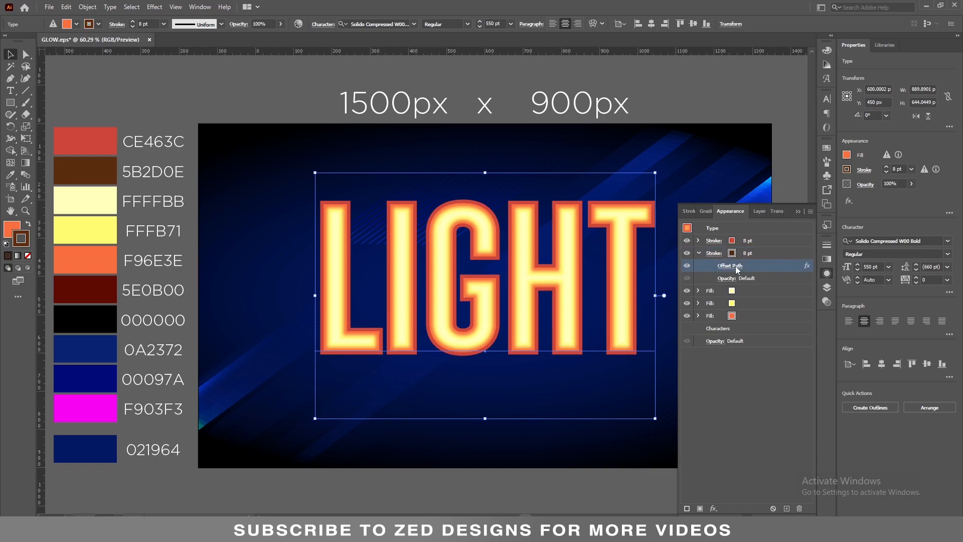
pyautogui.click(735, 266)
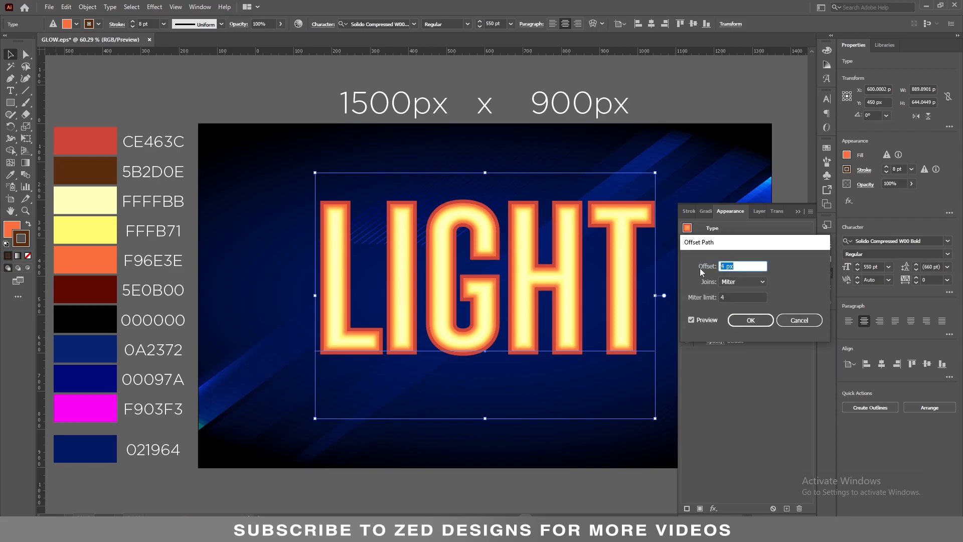
pyautogui.write('3')
pyautogui.press('Tab')
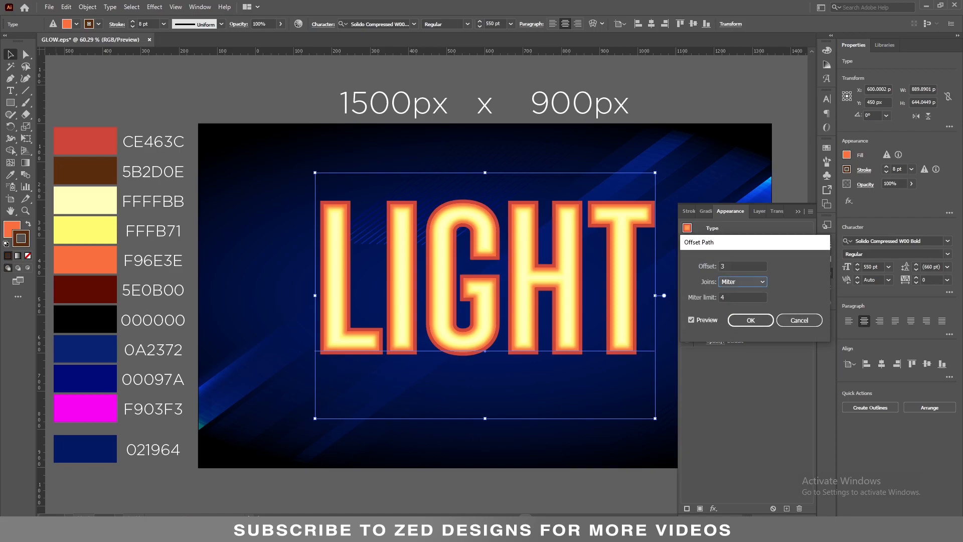
pyautogui.click(745, 320)
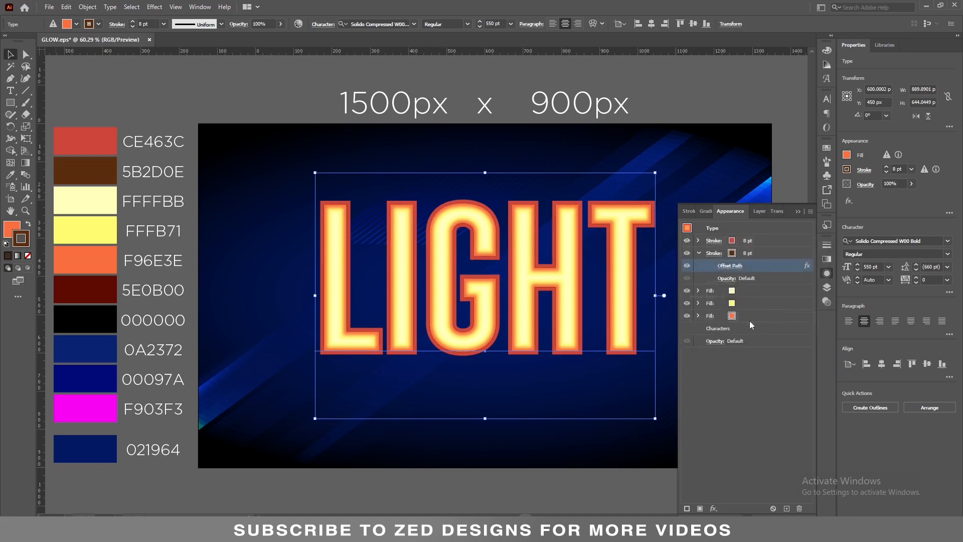
pyautogui.click(699, 253)
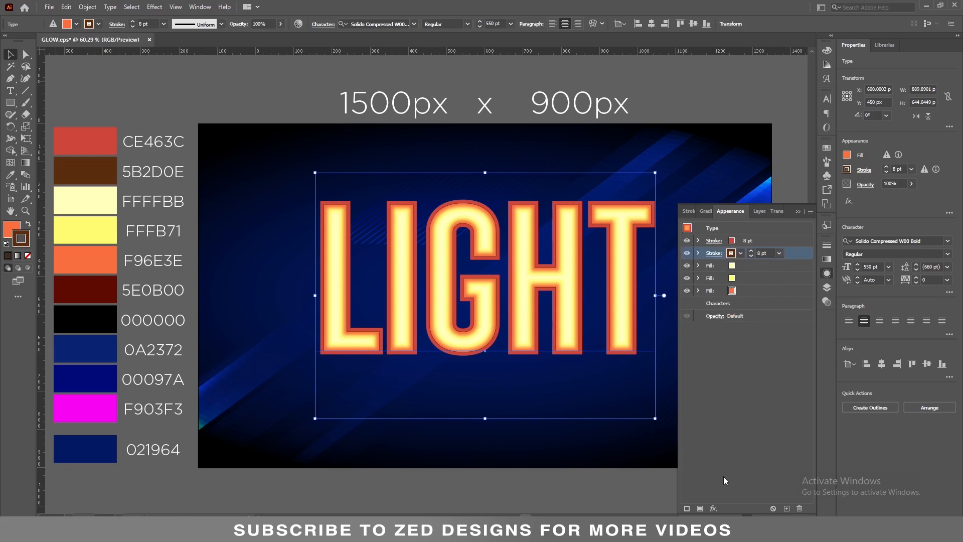
# - Apply a Transform effect to the brown stroke that moves it -4 px horizontally and 4 px vertically
pyautogui.click(714, 508)
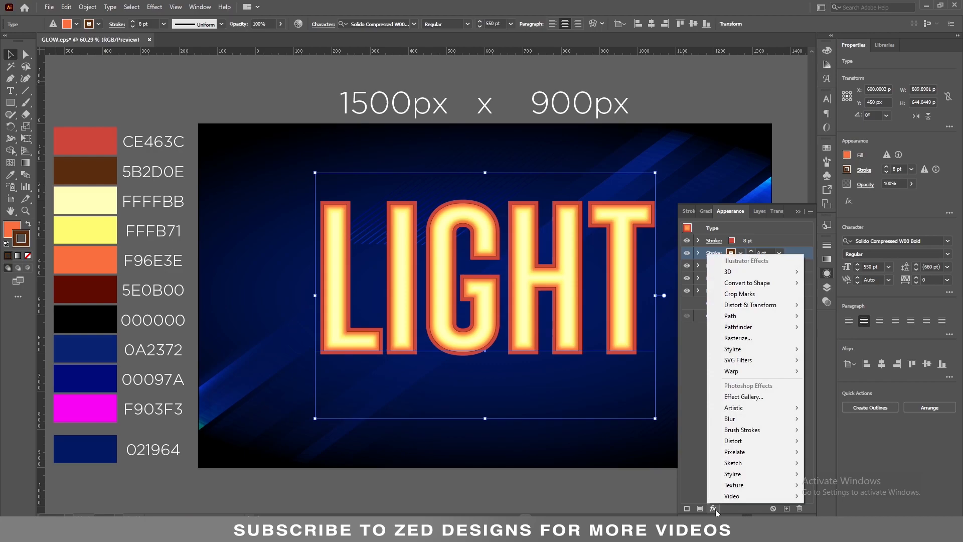
pyautogui.moveTo(773, 305)
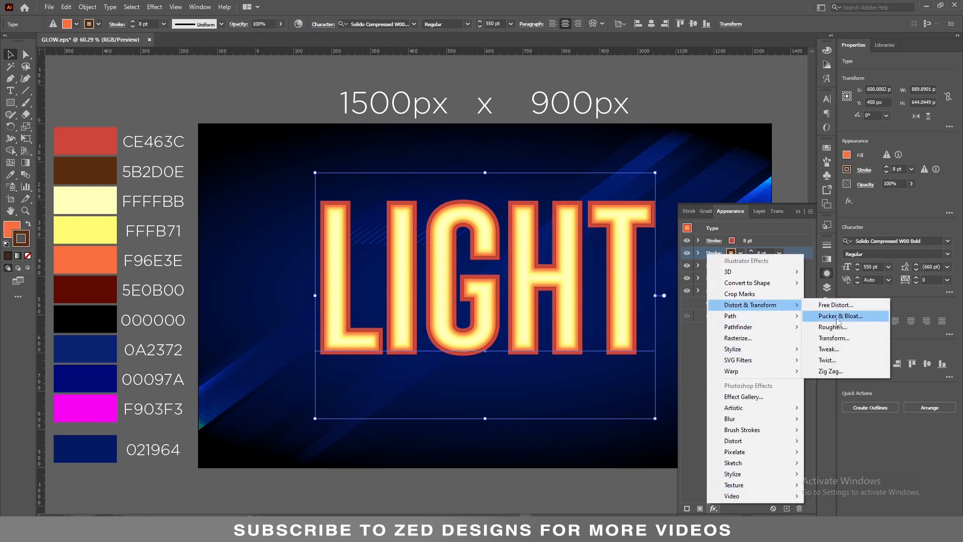
pyautogui.click(828, 339)
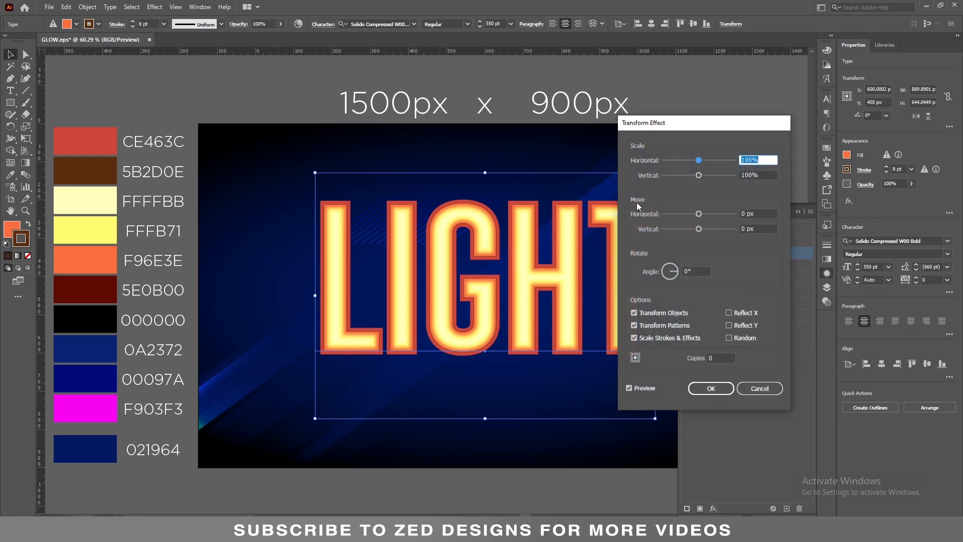
pyautogui.click(764, 213)
pyautogui.write('-4')
pyautogui.press('Tab')
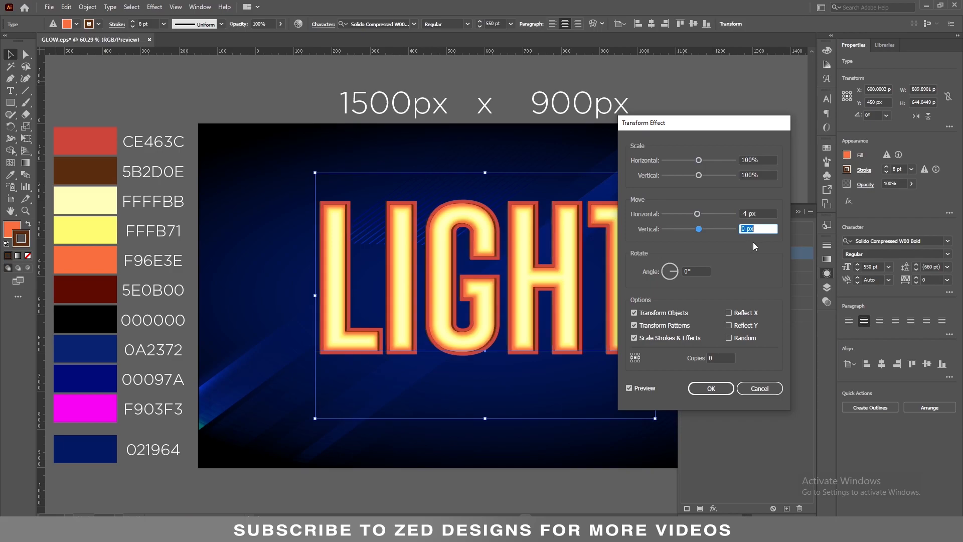
pyautogui.write('4')
pyautogui.press('Tab')
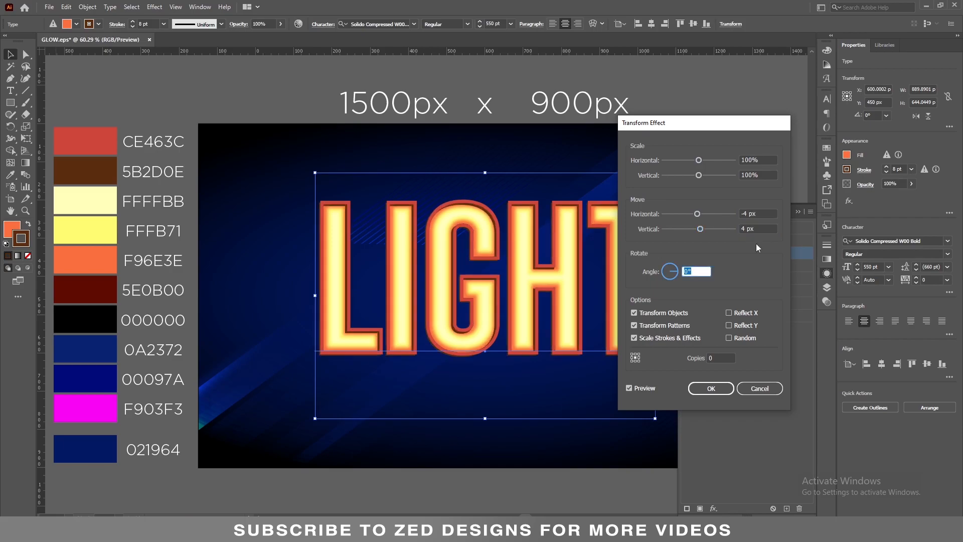
pyautogui.click(715, 389)
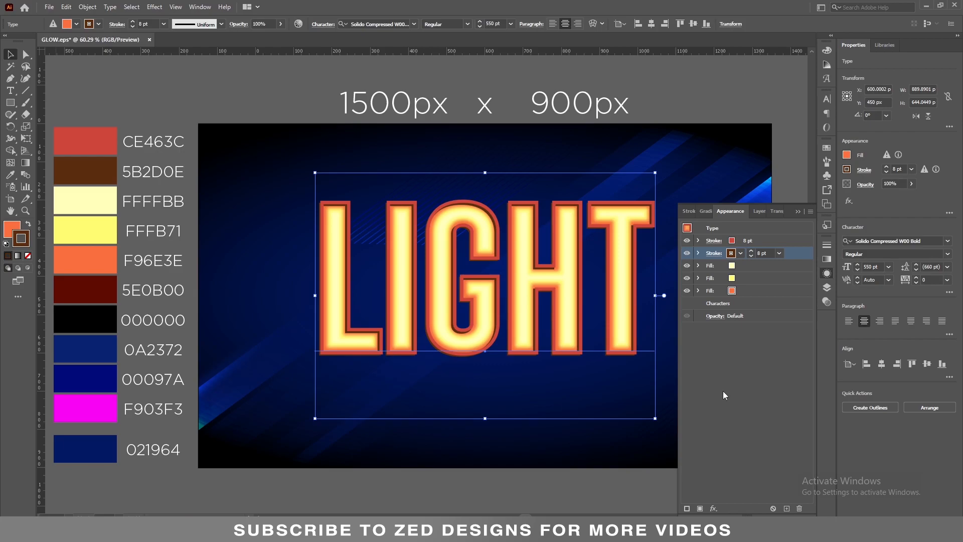
# - Duplicate the red stroke and move the copy below all the fills in the appearance stack
pyautogui.moveTo(783, 242); pyautogui.dragTo(791, 243)
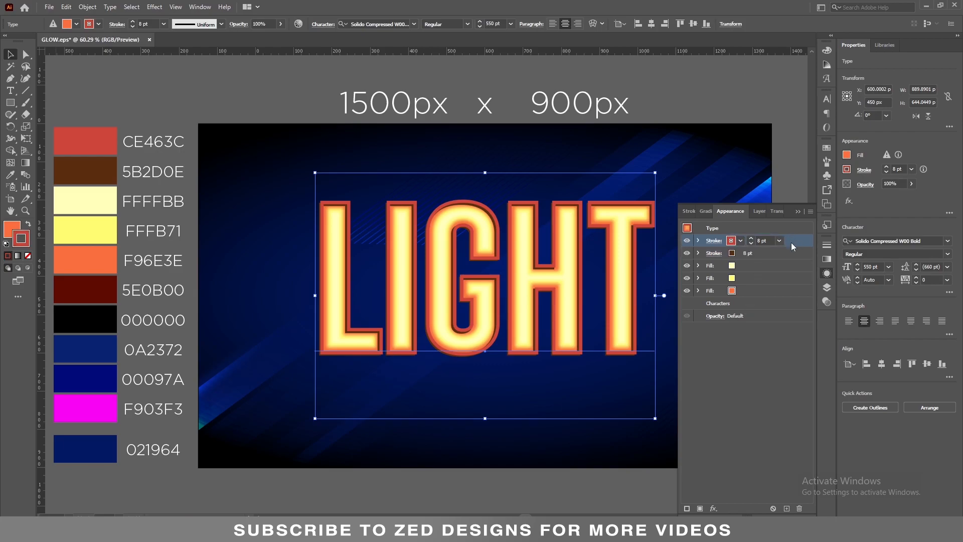
pyautogui.click(786, 507)
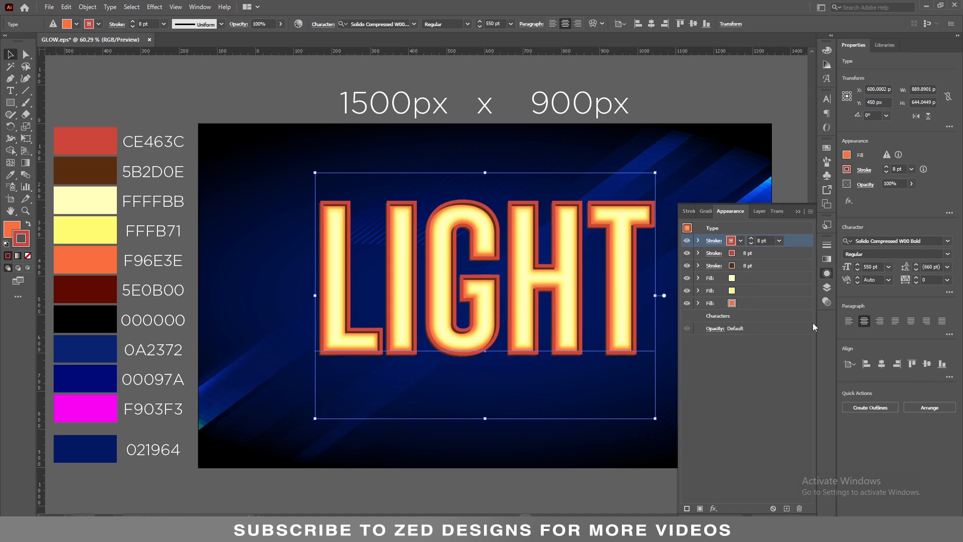
pyautogui.moveTo(800, 239)
pyautogui.mouseDown()
pyautogui.moveTo(790, 300)
pyautogui.moveTo(779, 310)
pyautogui.mouseUp()
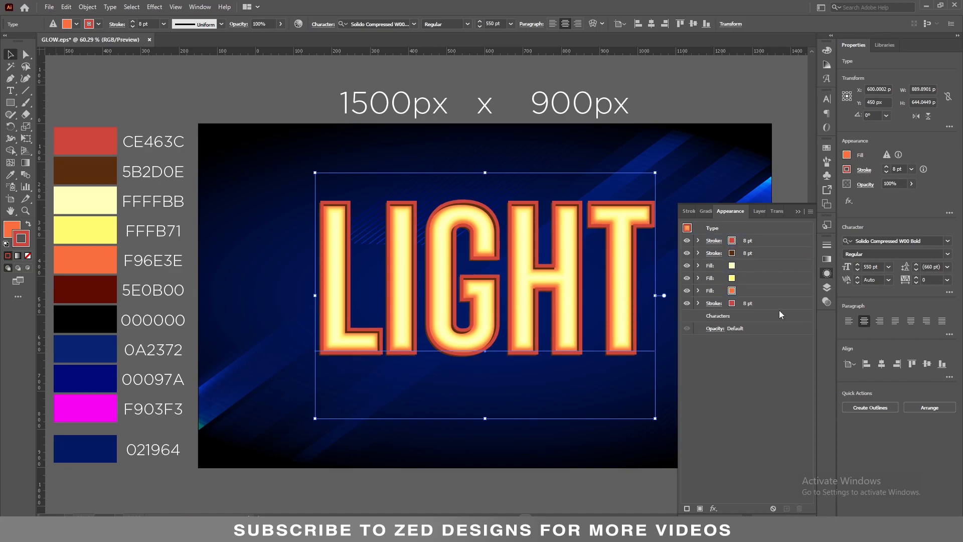
# - Recolour the stroke beneath the fills dark red 5E0B00
pyautogui.click(846, 169)
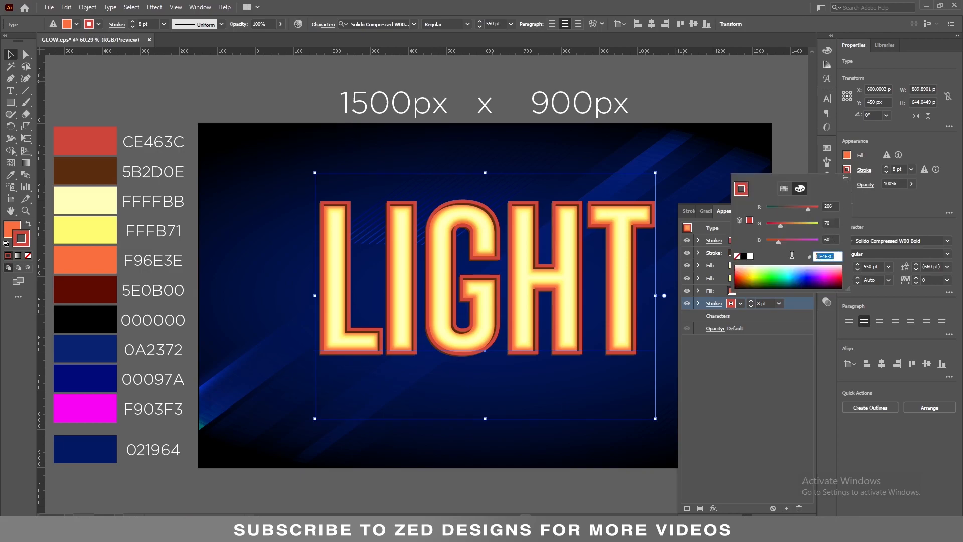
pyautogui.write('5E0B00')
pyautogui.press('Tab')
pyautogui.click(875, 206)
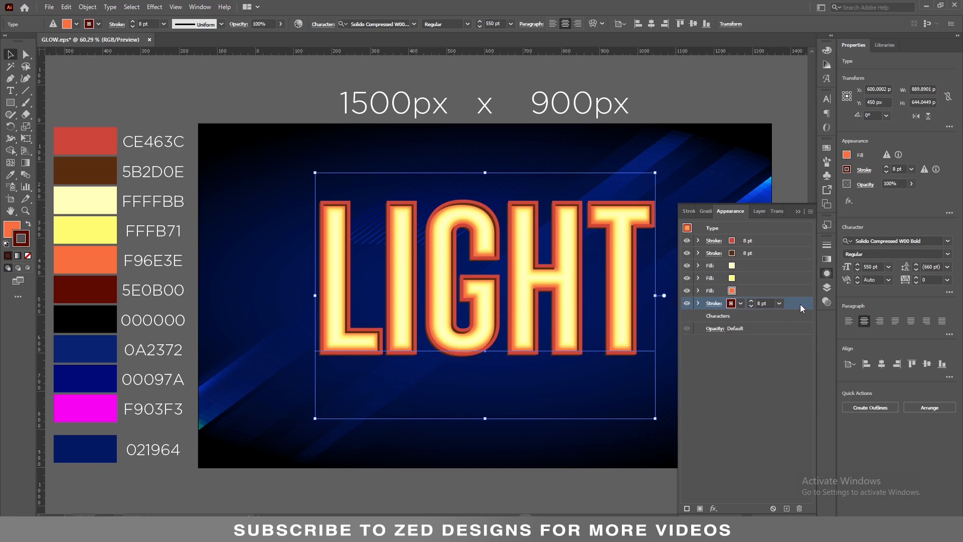
# - Add a Transform effect to the dark red stroke, scaling it to 99.95% horizontally and 99.9% vertically
pyautogui.click(713, 508)
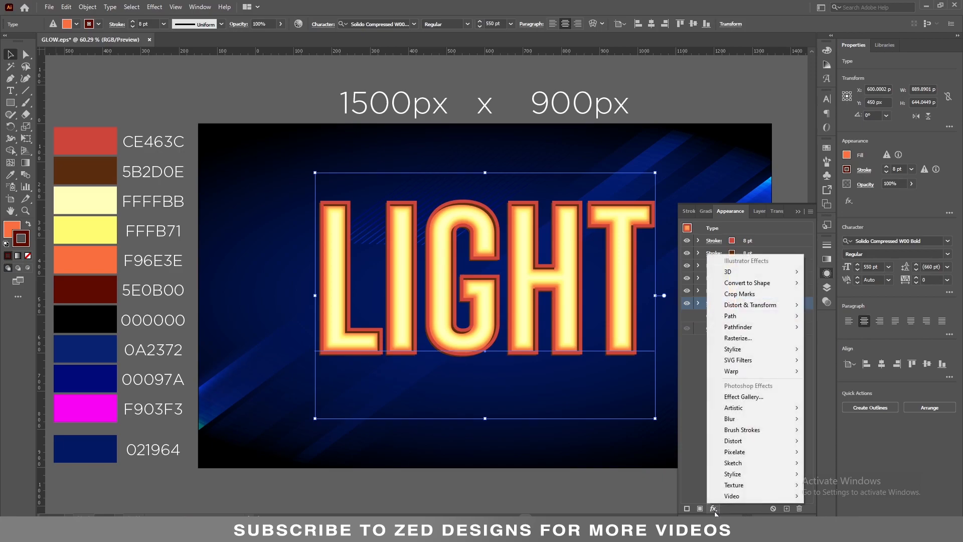
pyautogui.moveTo(779, 311)
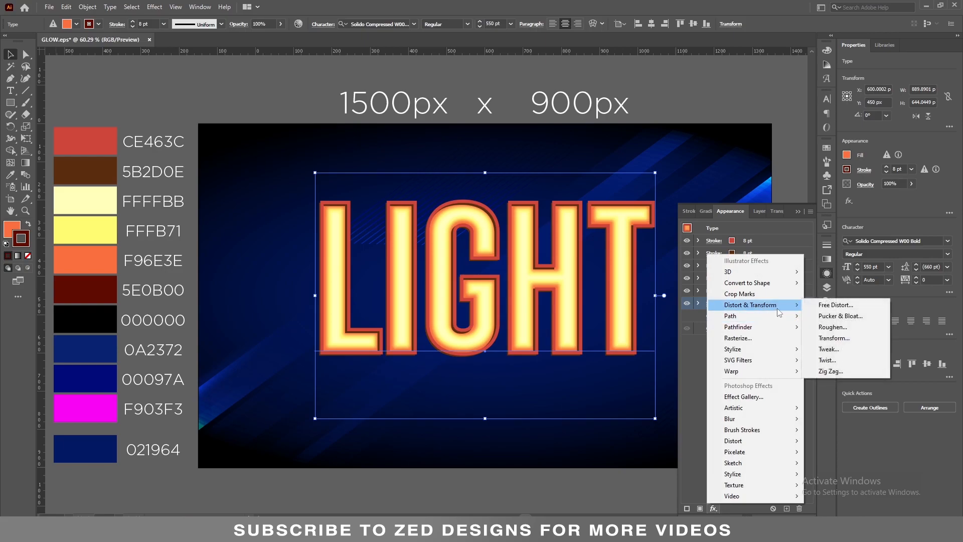
pyautogui.click(819, 339)
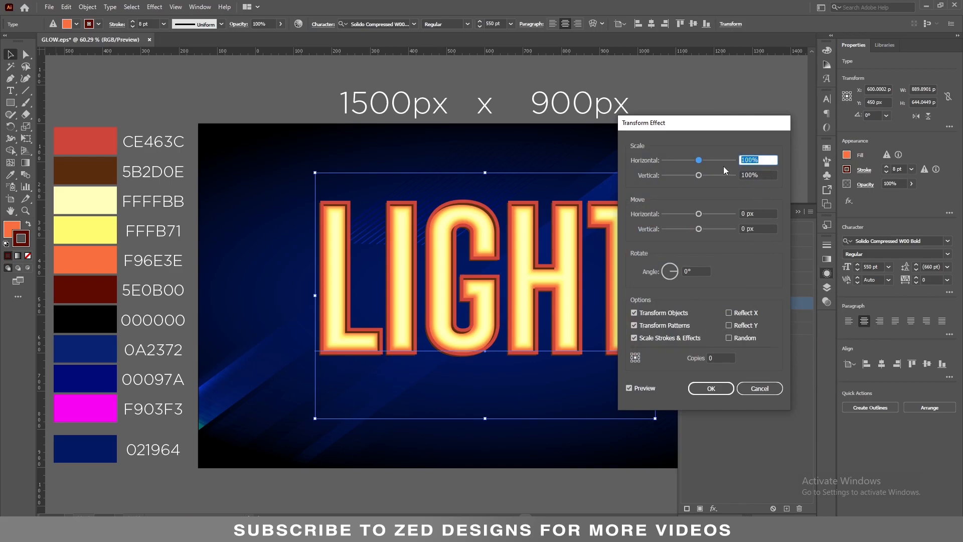
pyautogui.write('99.95')
pyautogui.press('Tab')
pyautogui.write('99.9')
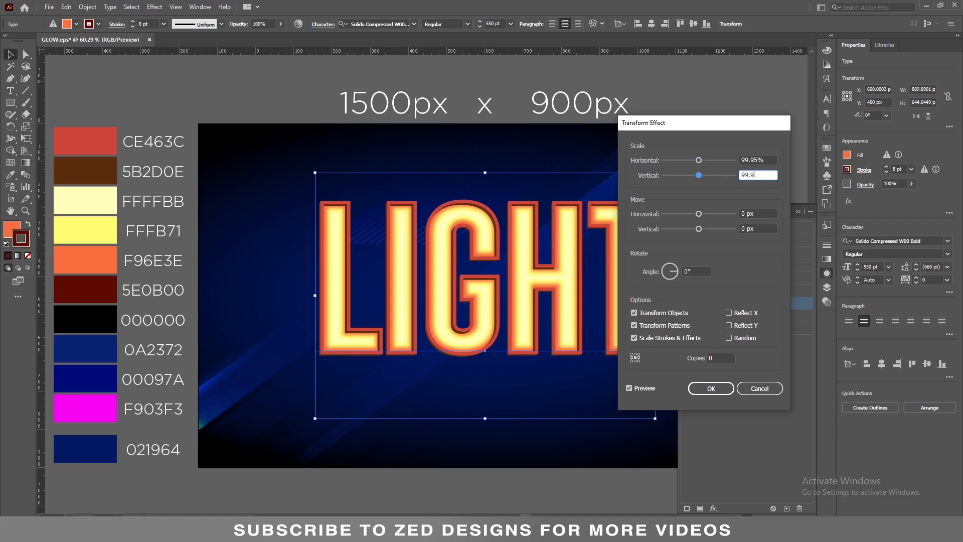
pyautogui.press('Tab')
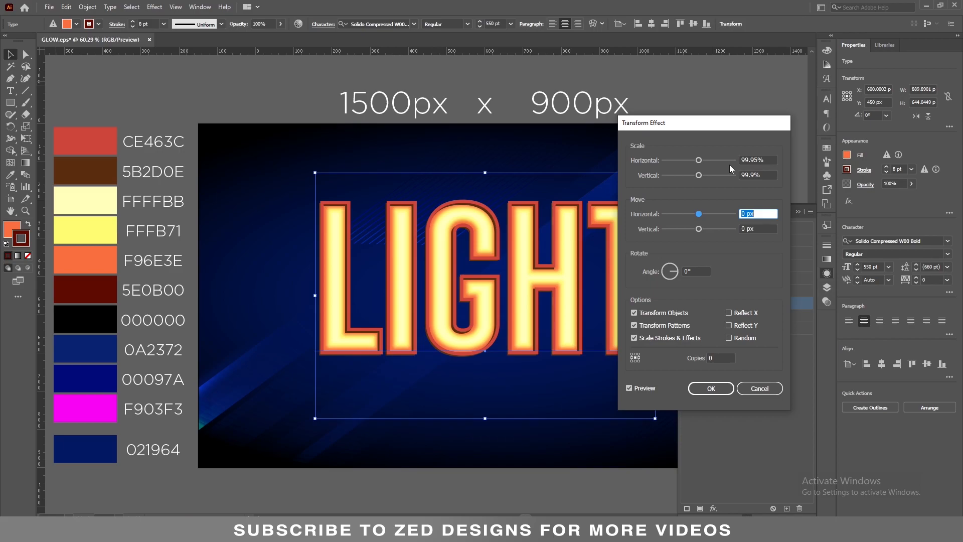
# - Set the dark red stroke's Transform effect to a 0.5 px vertical move with 50 copies and apply it
pyautogui.press('Tab')
pyautogui.write('0.5')
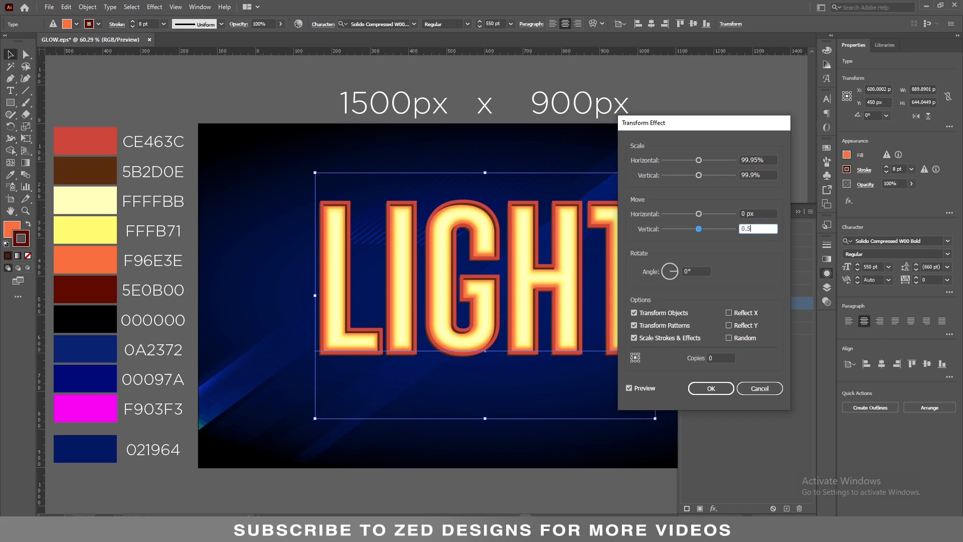
pyautogui.press('Tab')
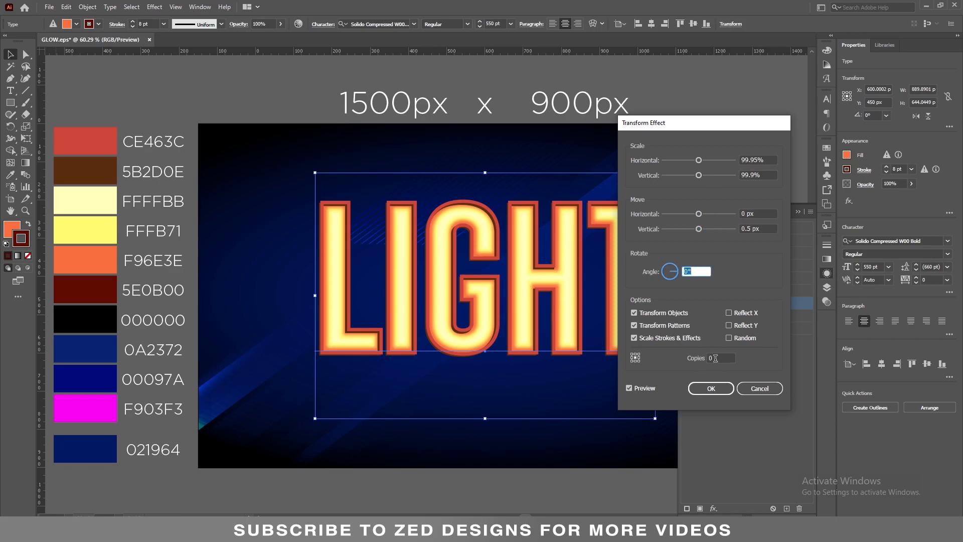
pyautogui.click(715, 358)
pyautogui.write('50')
pyautogui.press('Tab')
pyautogui.click(711, 389)
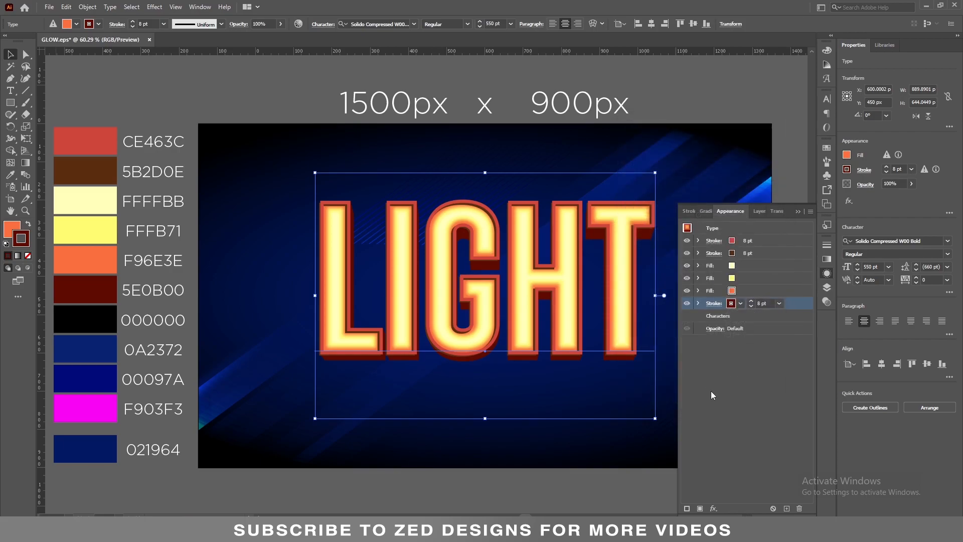
# - Create a black copy of the orange fill and place it below the dark red stroke in the appearance stack
pyautogui.click(757, 290)
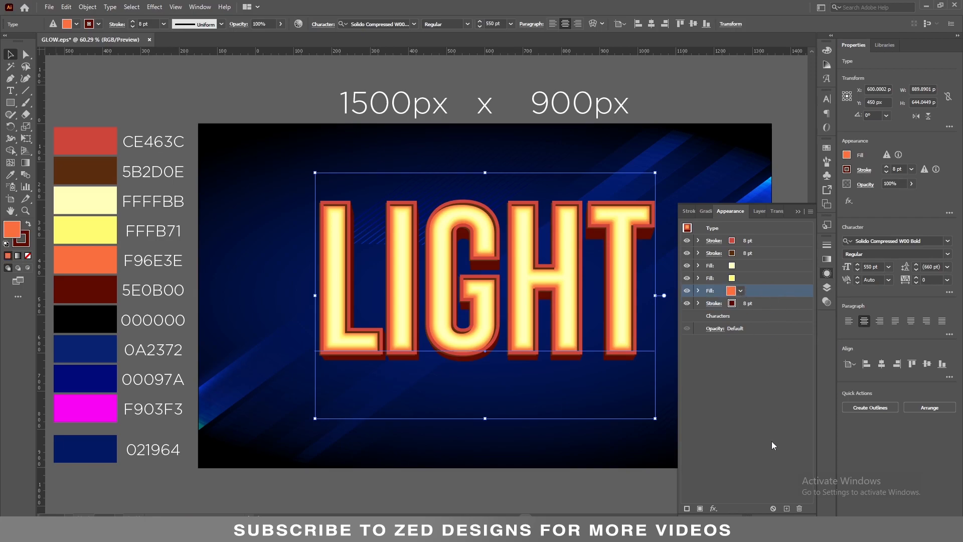
pyautogui.click(786, 508)
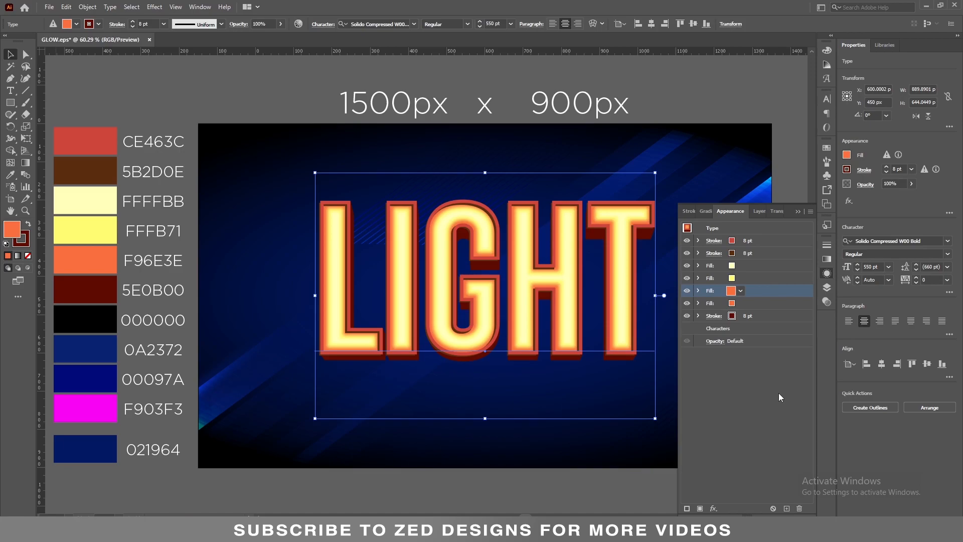
pyautogui.click(847, 155)
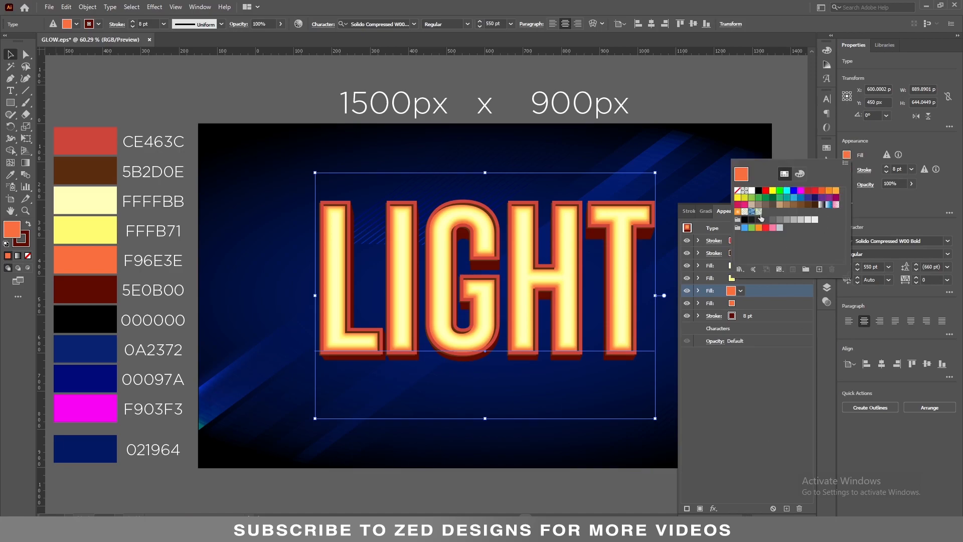
pyautogui.click(759, 190)
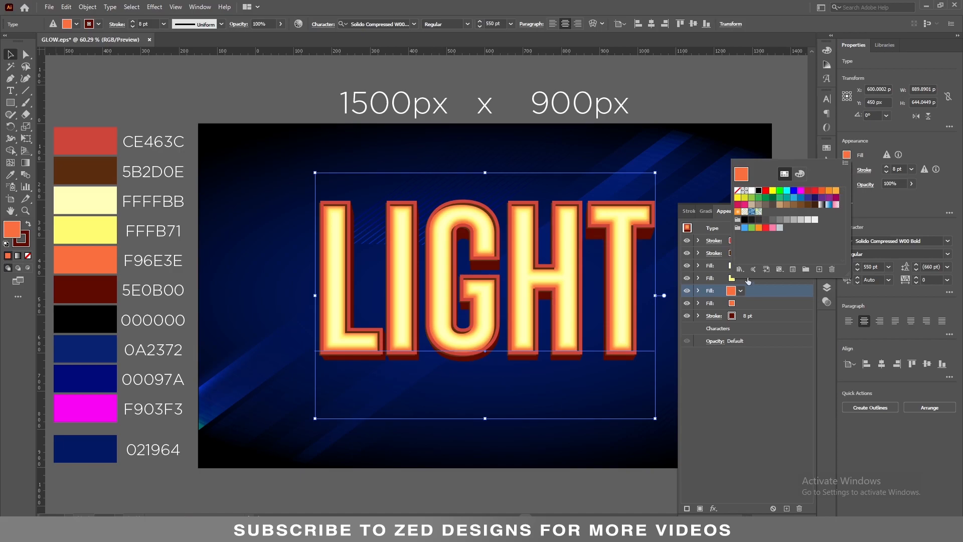
pyautogui.click(756, 384)
pyautogui.moveTo(754, 294); pyautogui.dragTo(760, 323)
# - Apply a 10 px Offset Path effect with miter joins to the black fill
pyautogui.click(765, 317)
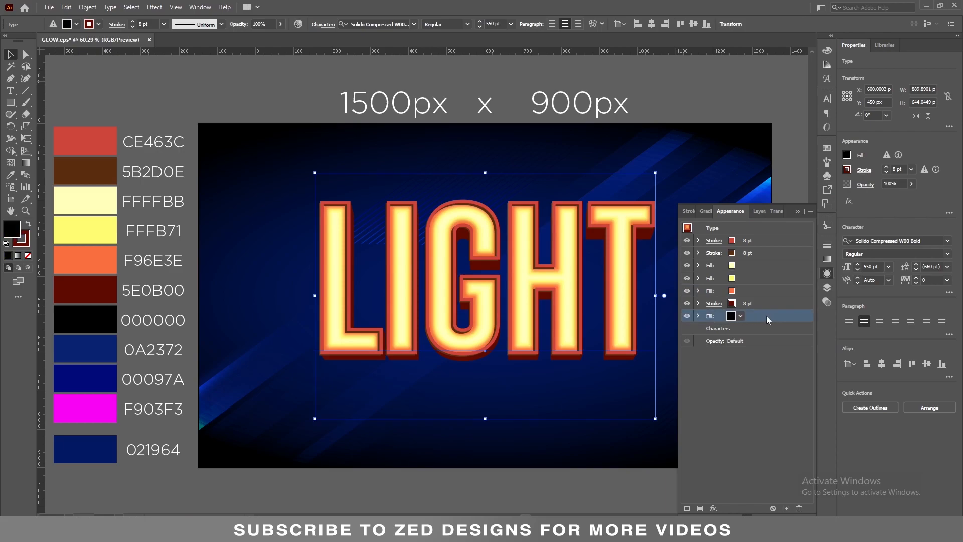
pyautogui.click(715, 508)
pyautogui.moveTo(767, 317)
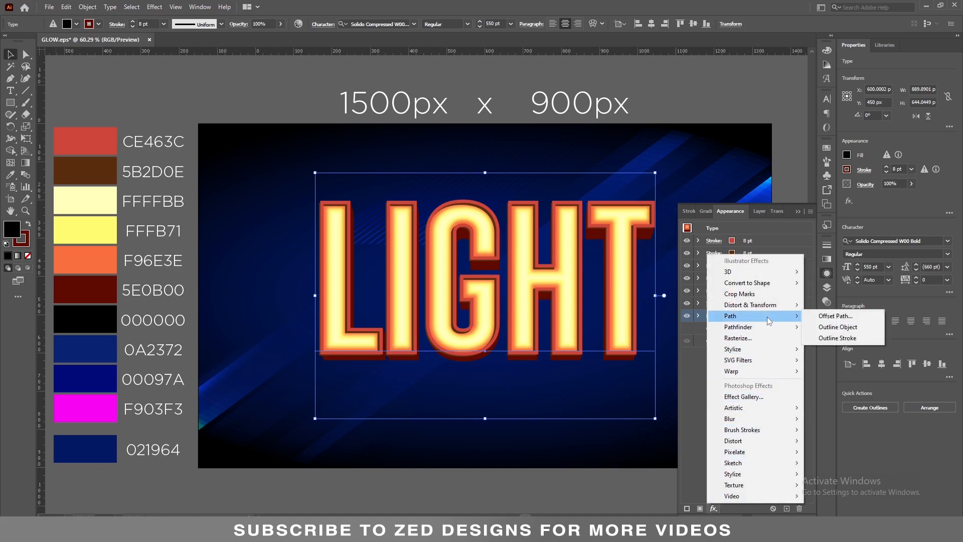
pyautogui.click(823, 316)
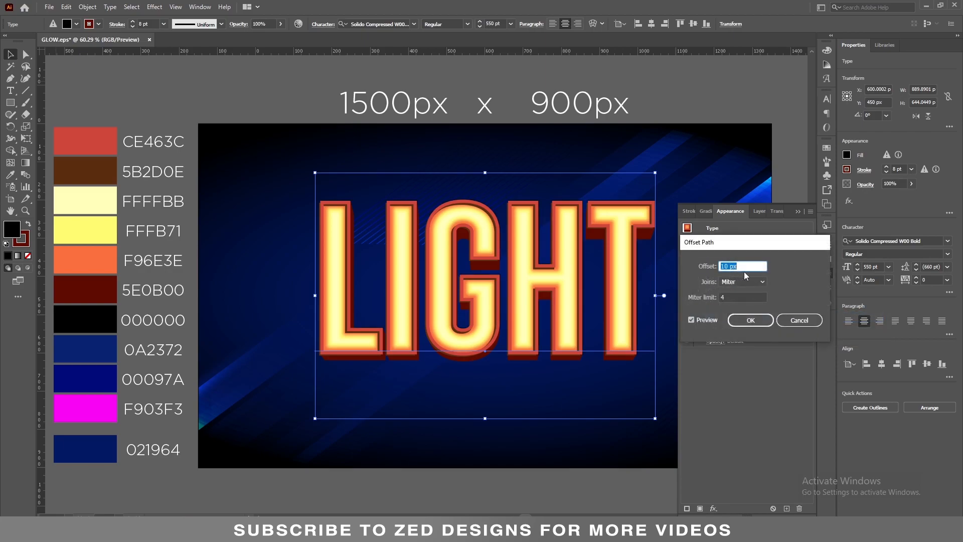
pyautogui.click(754, 320)
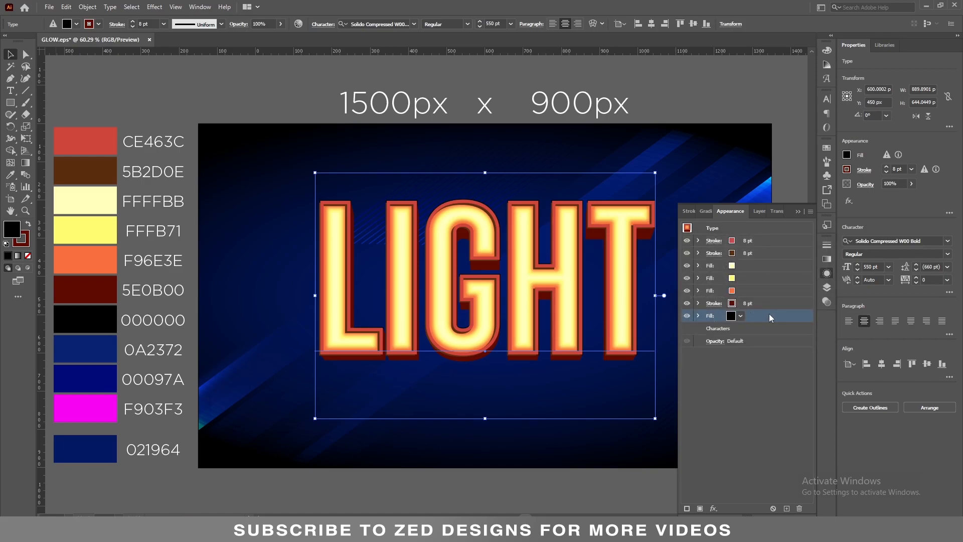
# - Apply a Transform effect to the black fill with 96% horizontal scale, 0 px horizontal move and 25 px vertical move
pyautogui.click(713, 508)
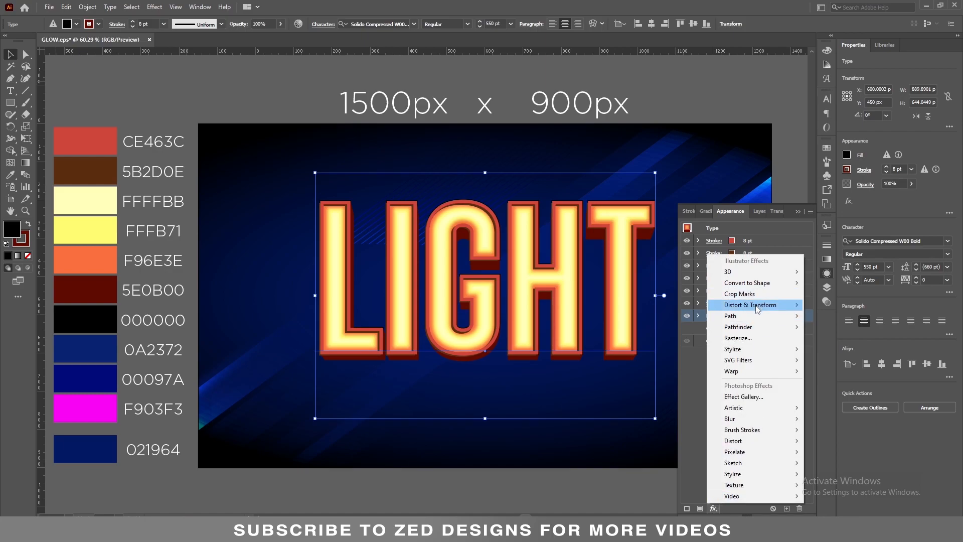
pyautogui.moveTo(768, 305)
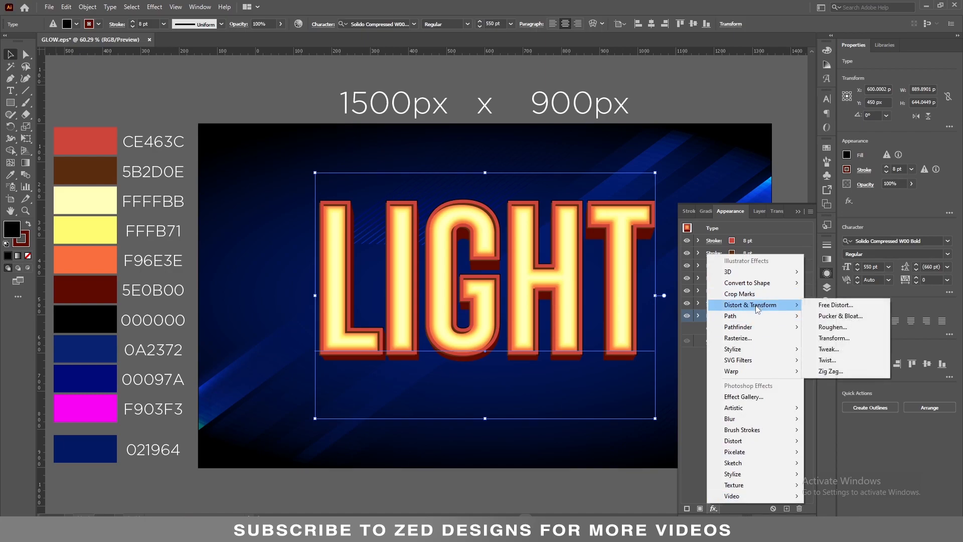
pyautogui.click(825, 339)
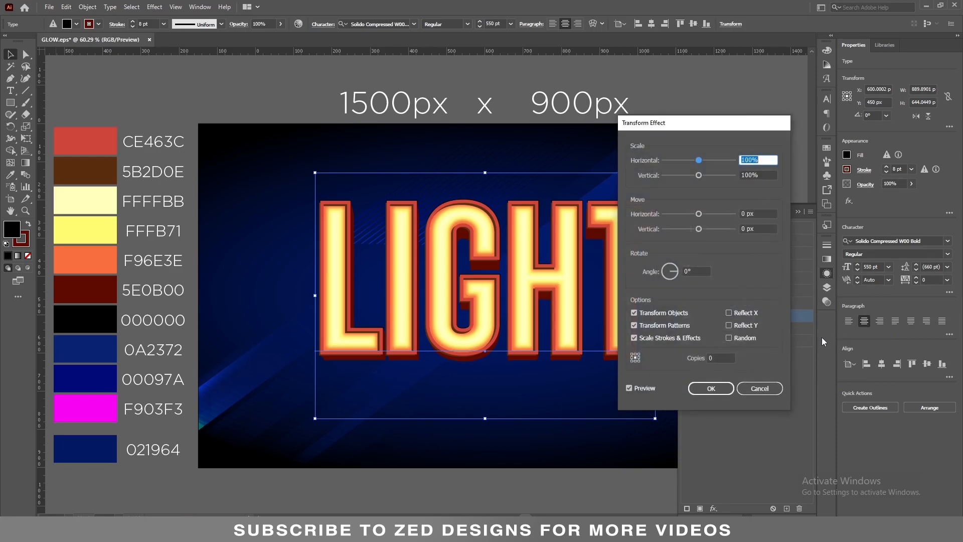
pyautogui.moveTo(752, 161); pyautogui.dragTo(746, 159)
pyautogui.write('96')
pyautogui.press('Tab')
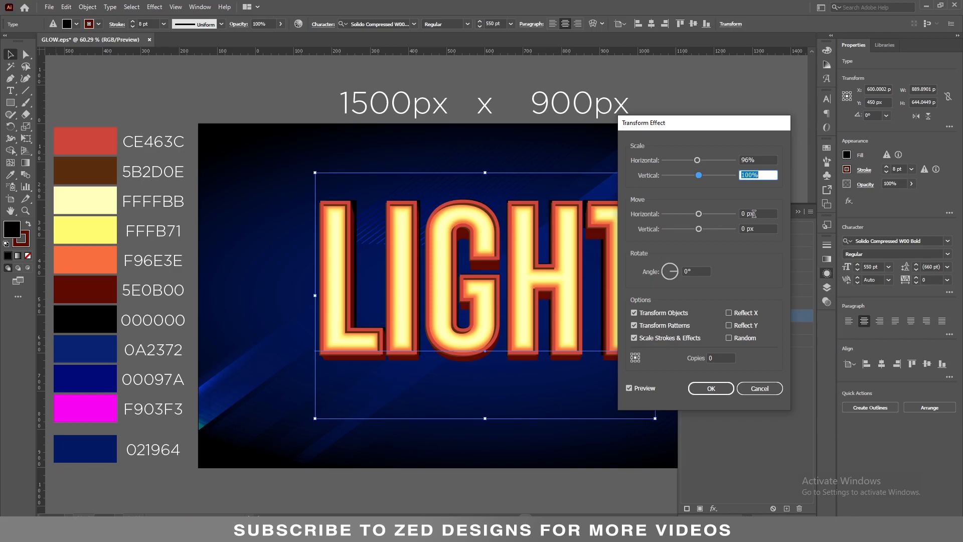
pyautogui.moveTo(772, 214); pyautogui.dragTo(746, 214)
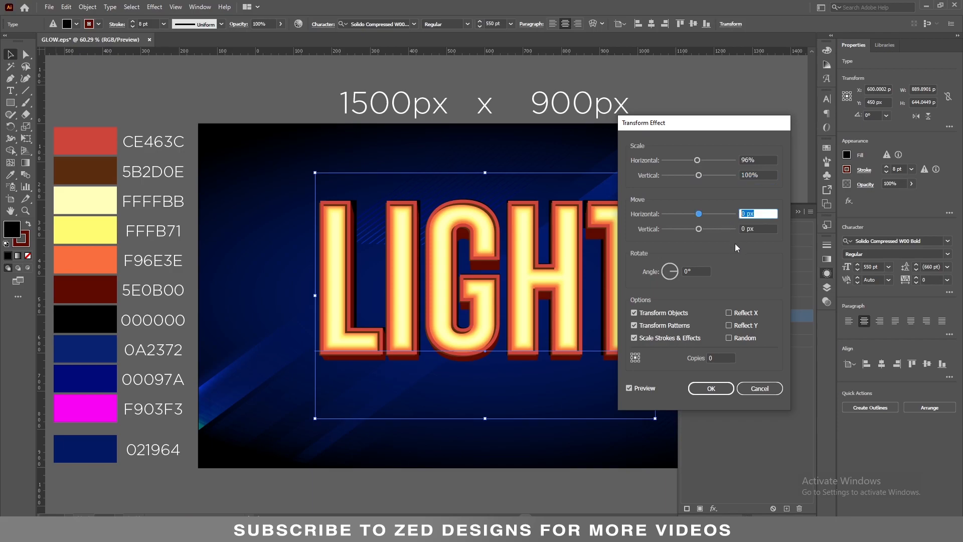
pyautogui.write('0')
pyautogui.press('Tab')
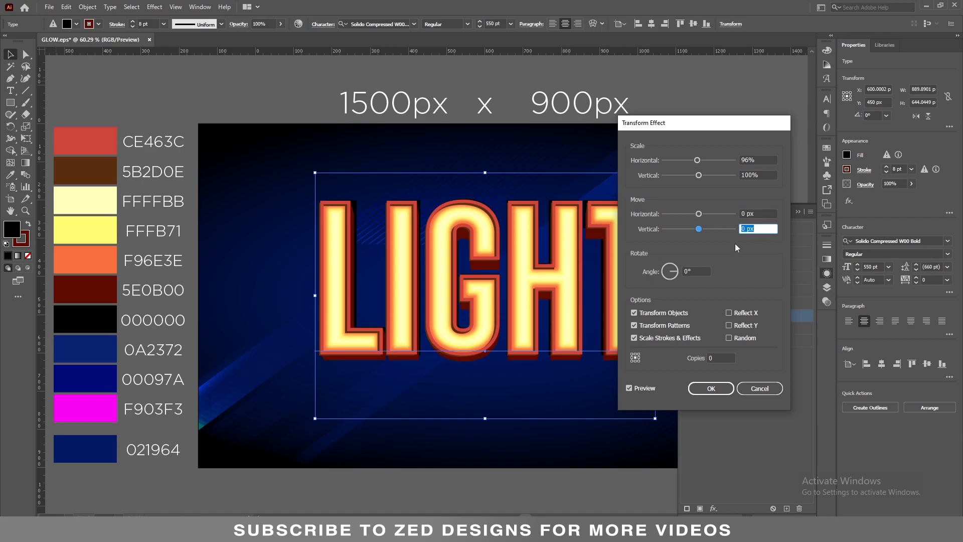
pyautogui.write('25')
pyautogui.press('Tab')
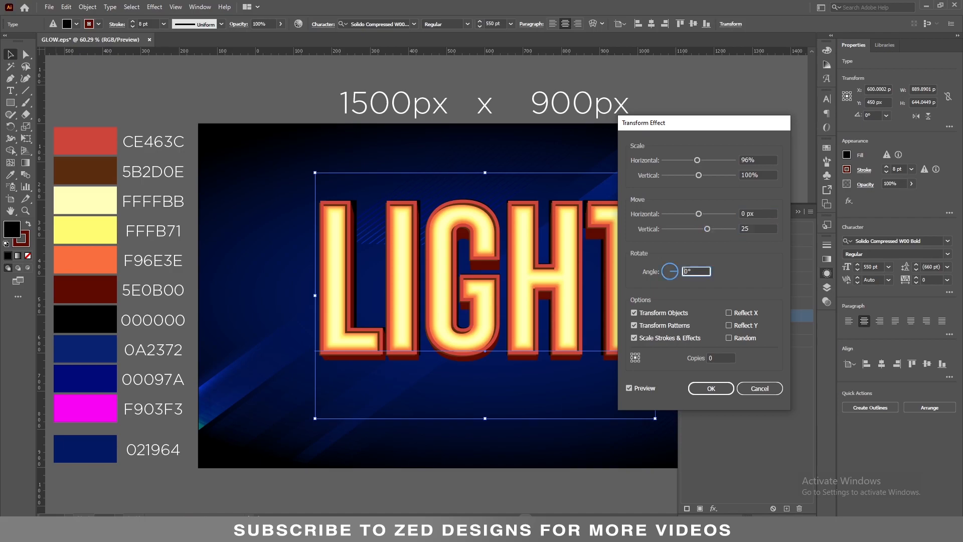
pyautogui.click(710, 390)
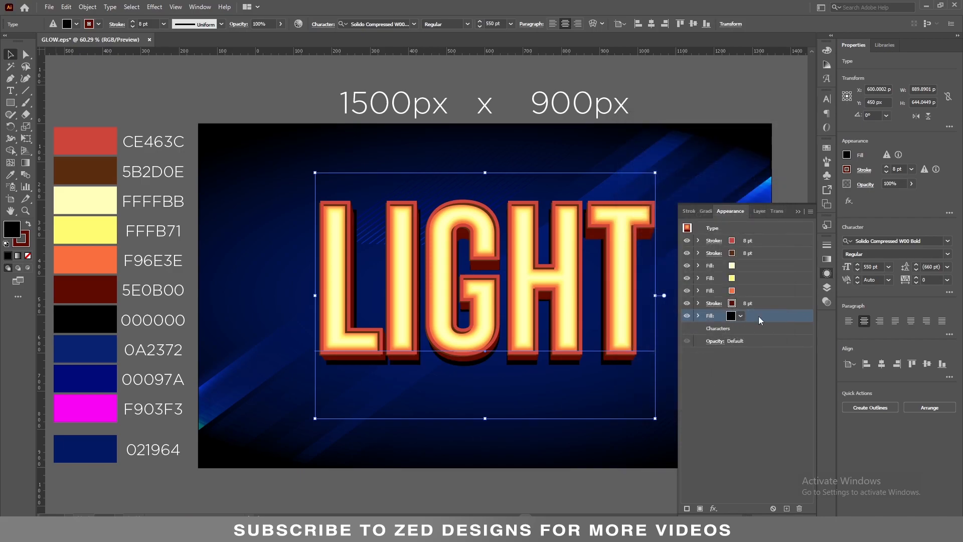
# - Apply a Gaussian Blur with a 15 pixel radius to the black fill
pyautogui.click(715, 507)
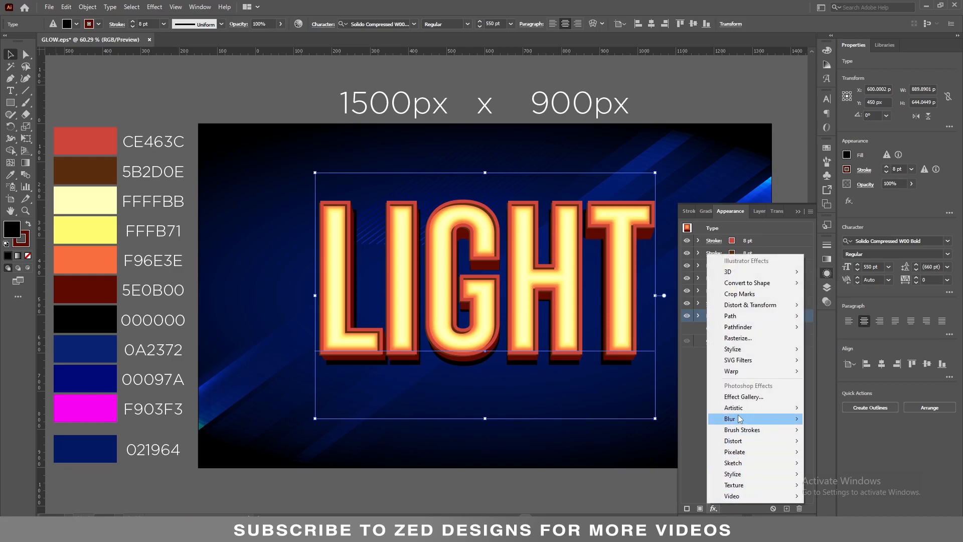
pyautogui.moveTo(739, 419)
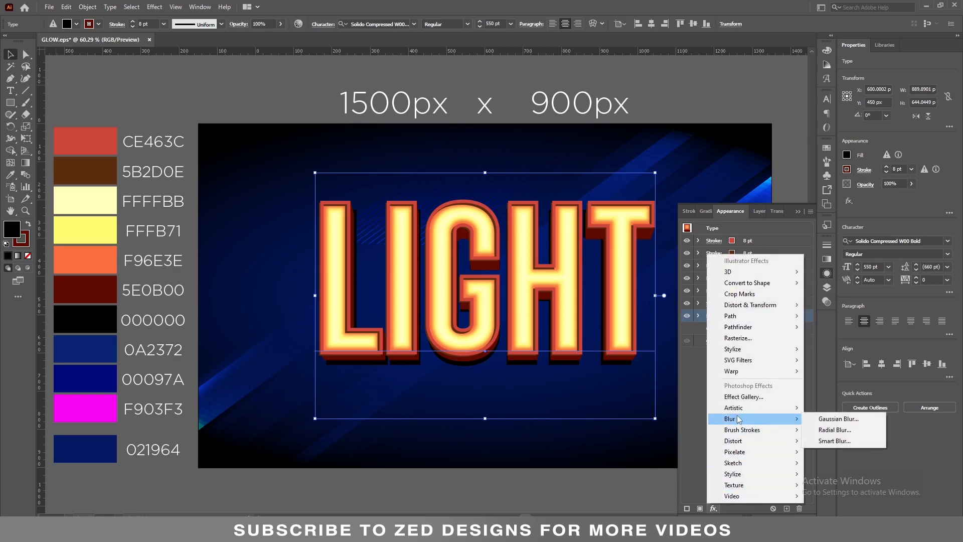
pyautogui.click(828, 419)
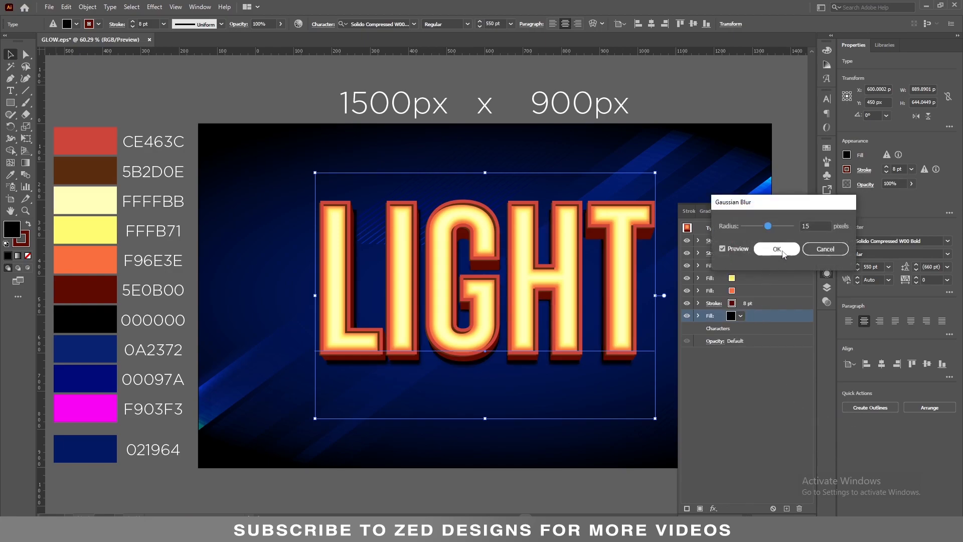
pyautogui.write('35')
pyautogui.click(786, 249)
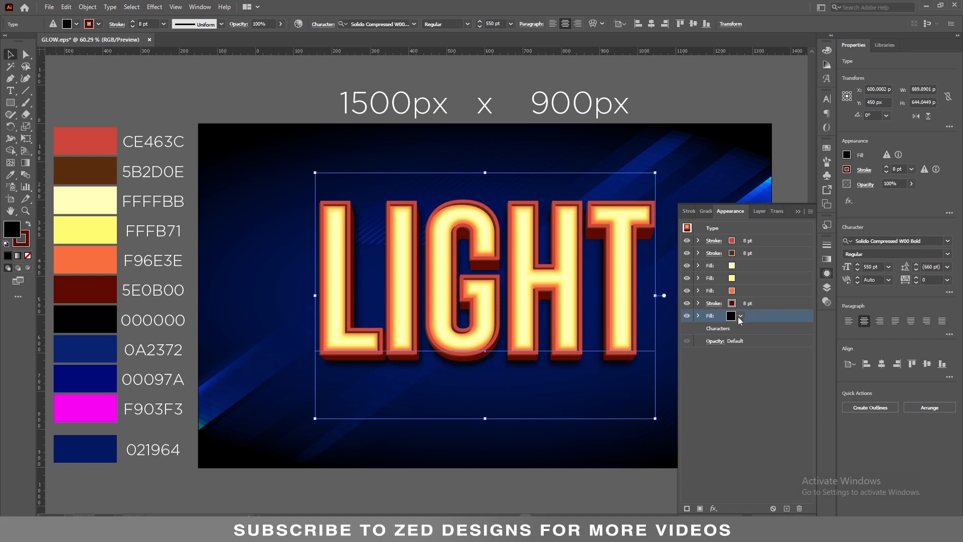
# - Duplicate the orange fill and move the copy below the black fill in the appearance stack
pyautogui.click(763, 290)
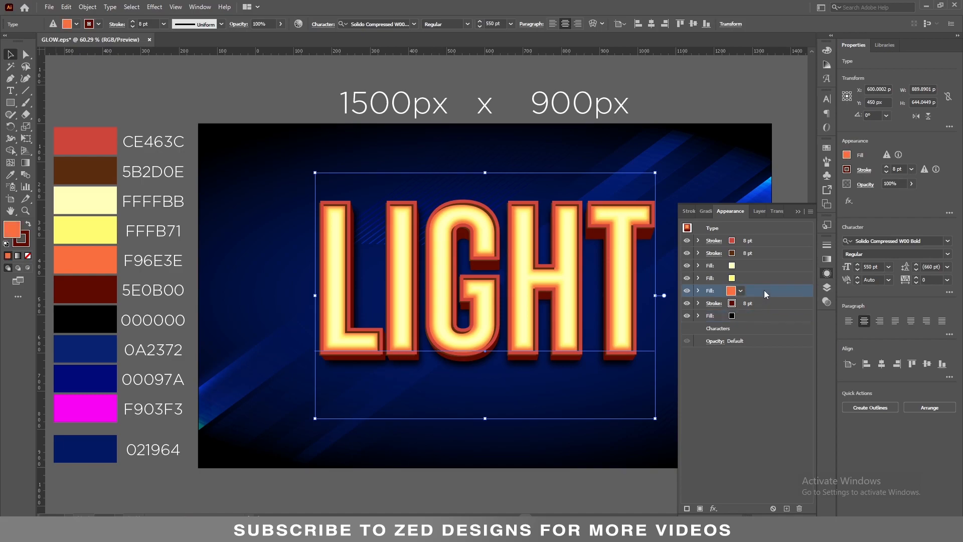
pyautogui.click(786, 509)
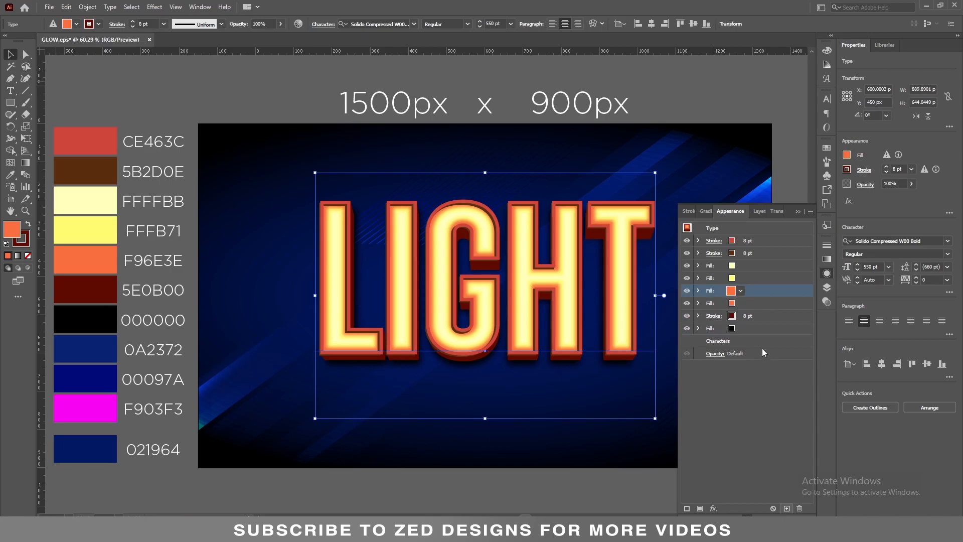
pyautogui.moveTo(757, 290); pyautogui.dragTo(754, 334)
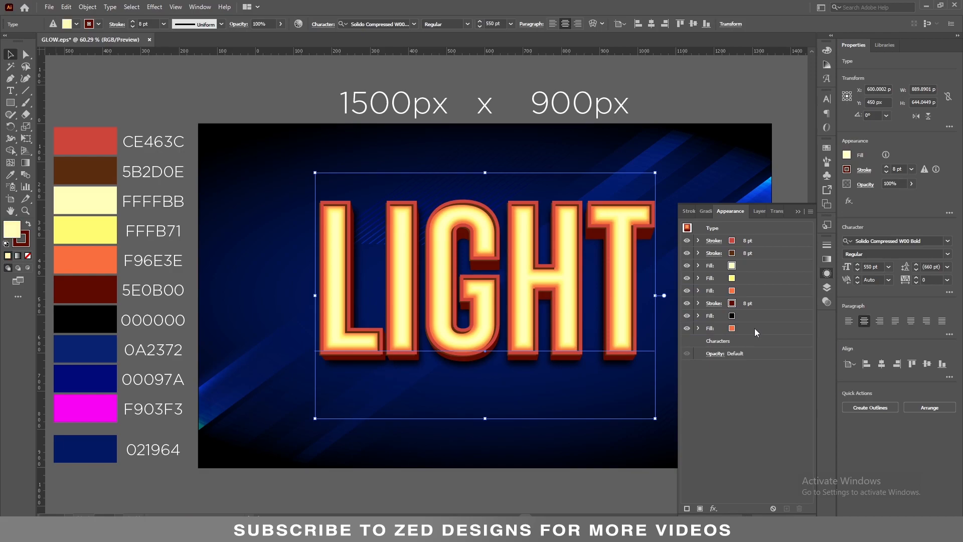
# - Apply a 34 px Offset Path effect with miter joins to the lowest orange fill in the appearance stack
pyautogui.click(755, 328)
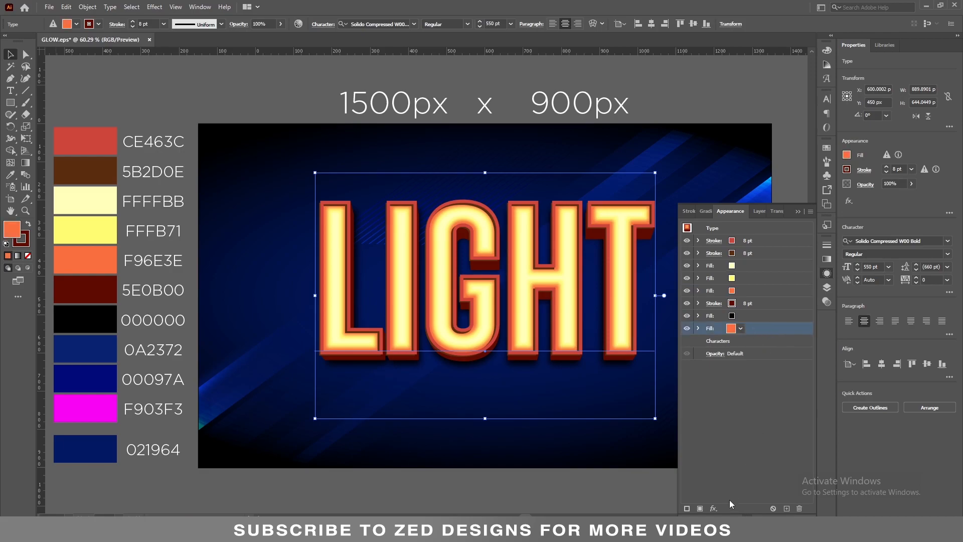
pyautogui.click(714, 507)
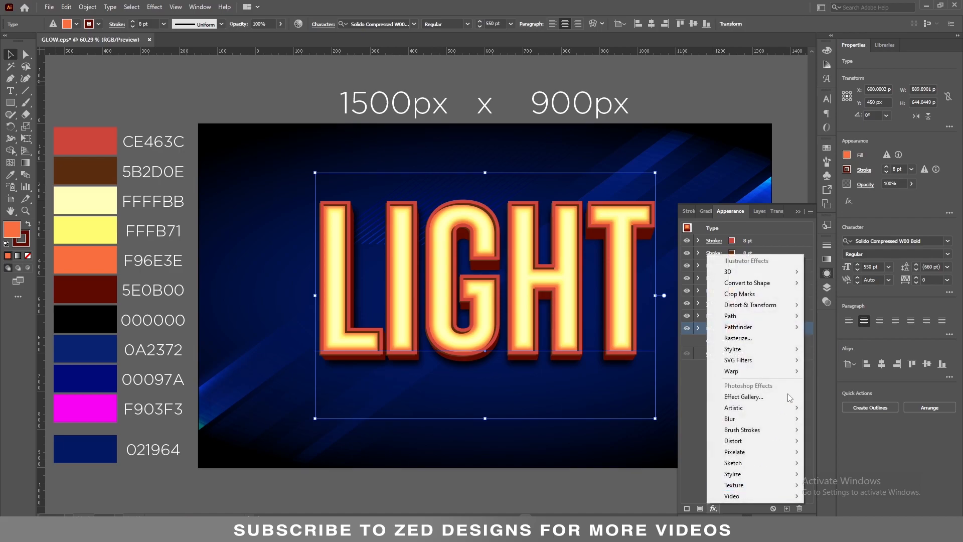
pyautogui.moveTo(759, 319)
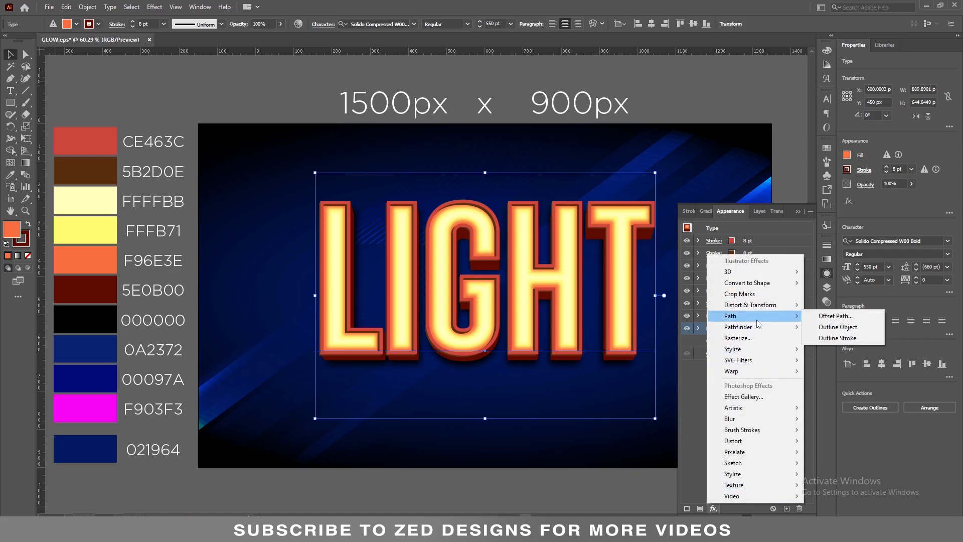
pyautogui.click(828, 318)
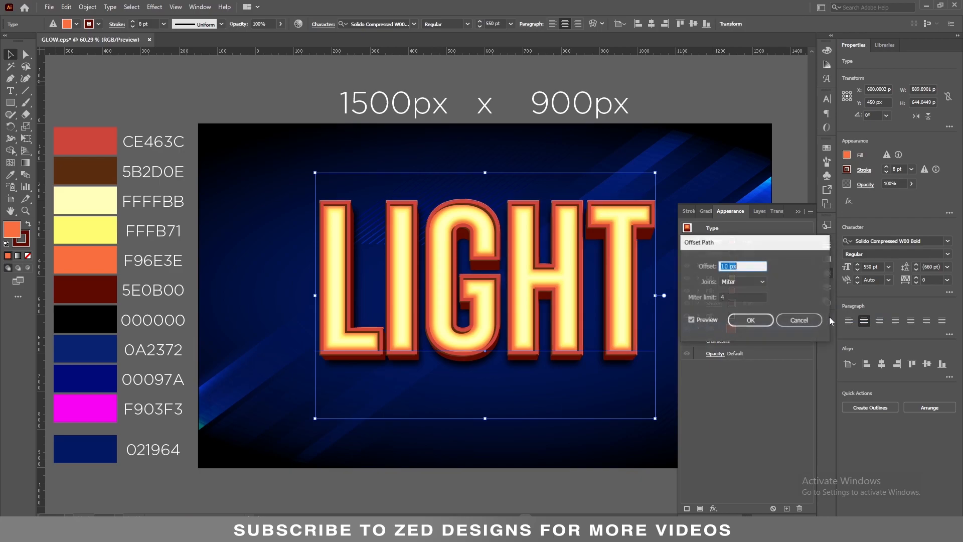
pyautogui.write('34')
pyautogui.press('Tab')
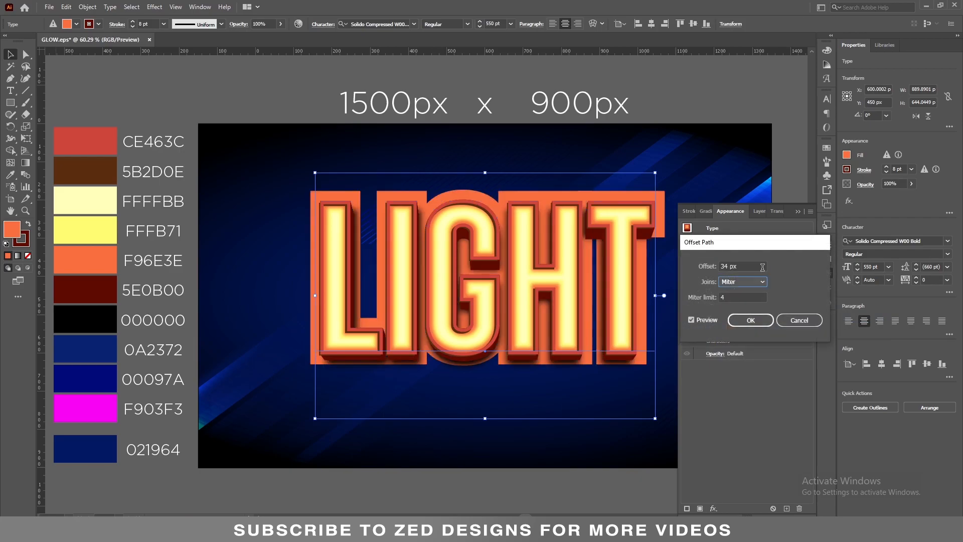
pyautogui.click(754, 324)
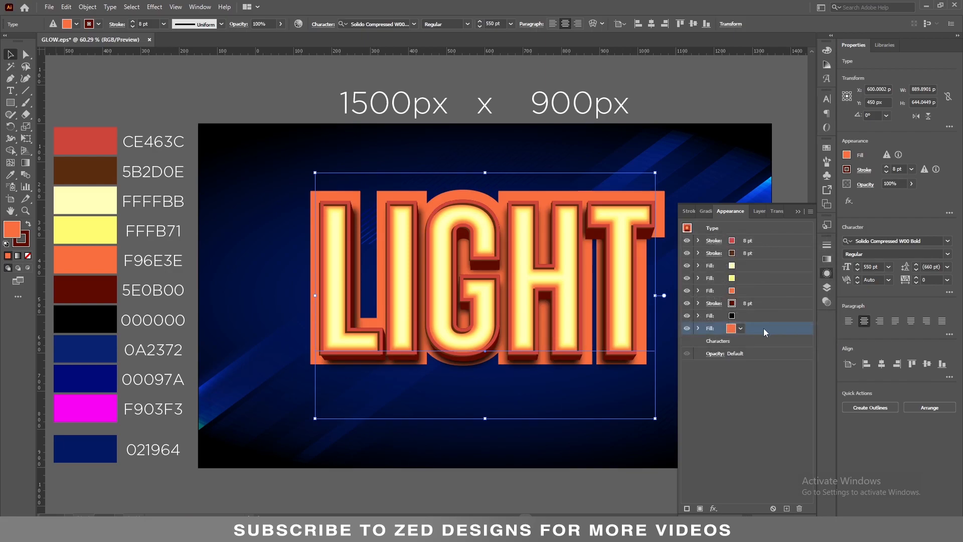
# - Change the lowest fill's colour to dark blue 0A2372
pyautogui.doubleClick(12, 232)
pyautogui.write('0A3')
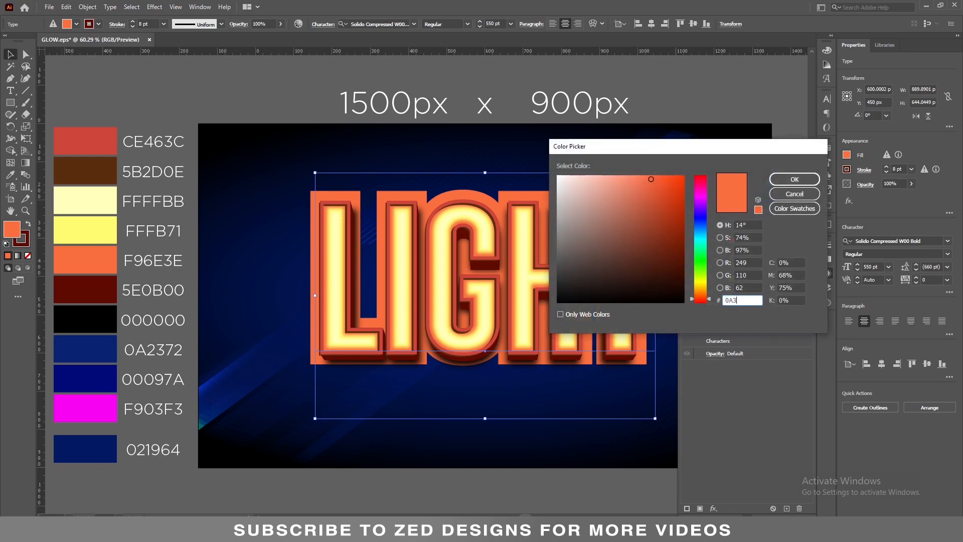
pyautogui.press('BackSpace')
pyautogui.write('2372')
pyautogui.press('Tab')
pyautogui.click(797, 181)
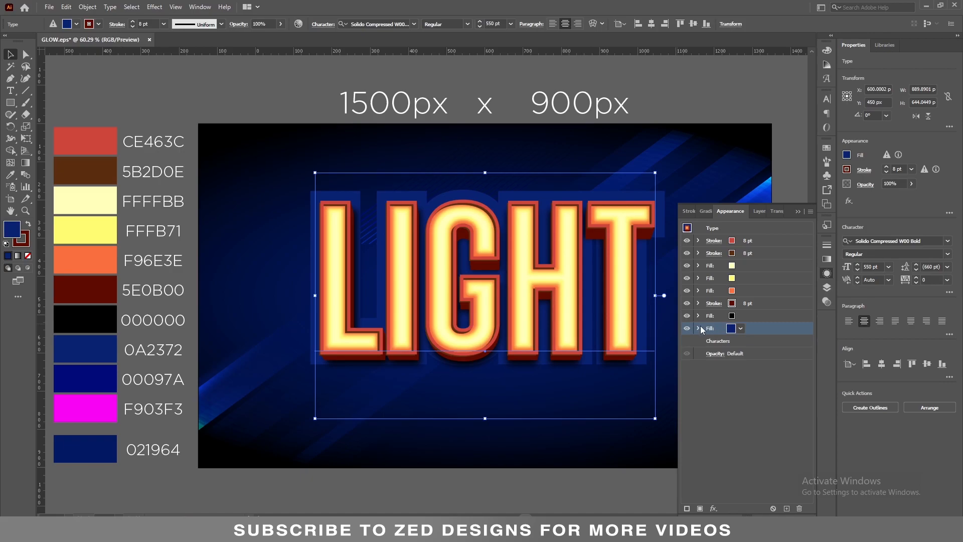
# - Apply a Transform effect to the dark blue fill with a 10 px vertical move
pyautogui.click(713, 509)
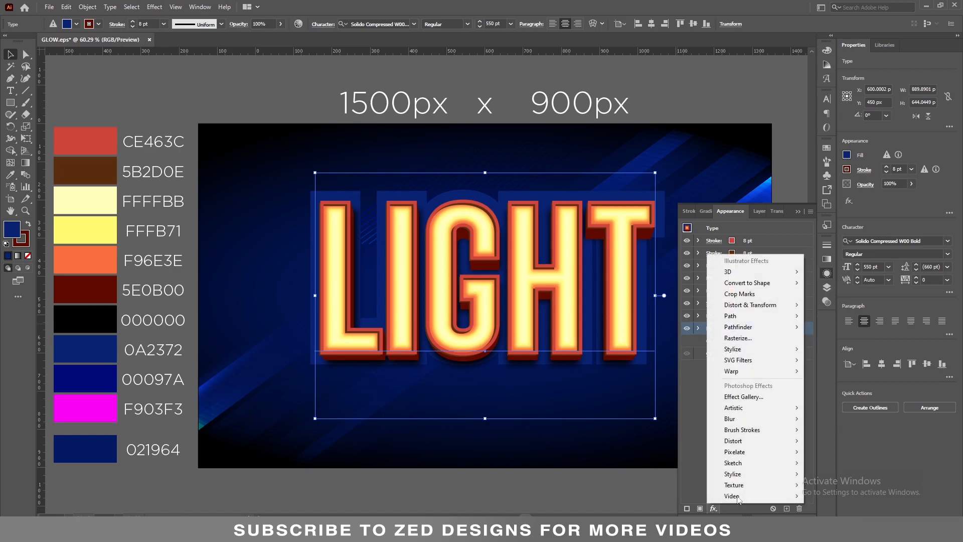
pyautogui.moveTo(777, 311)
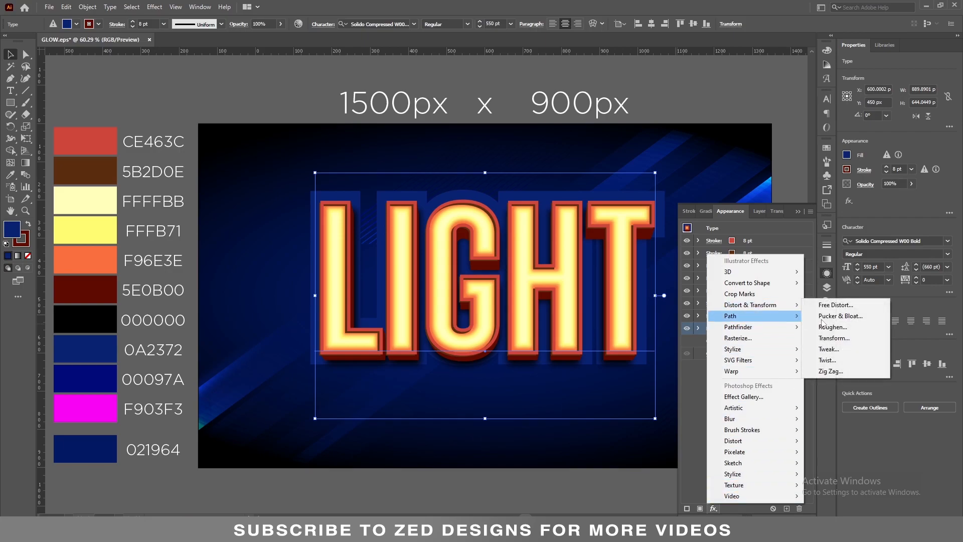
pyautogui.click(839, 339)
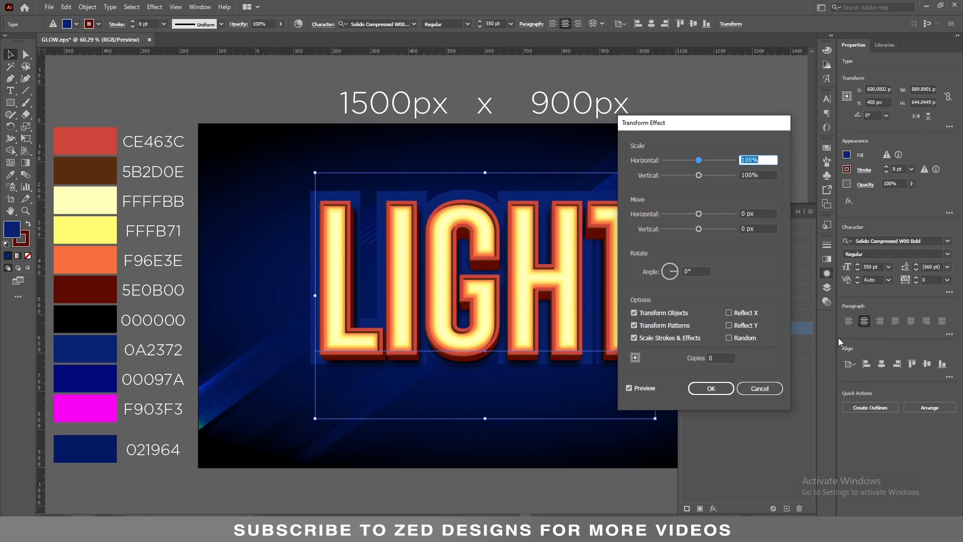
pyautogui.click(770, 214)
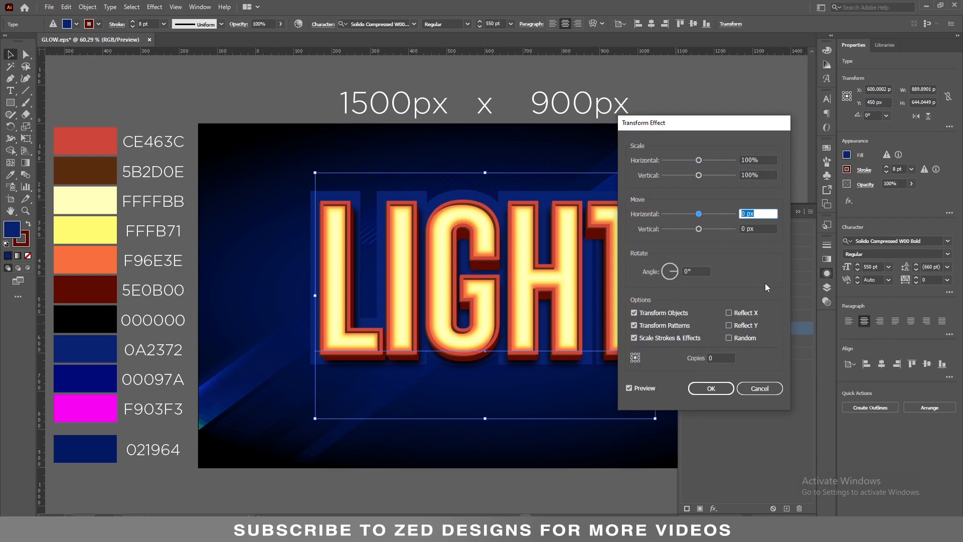
pyautogui.press('Tab')
pyautogui.write('10')
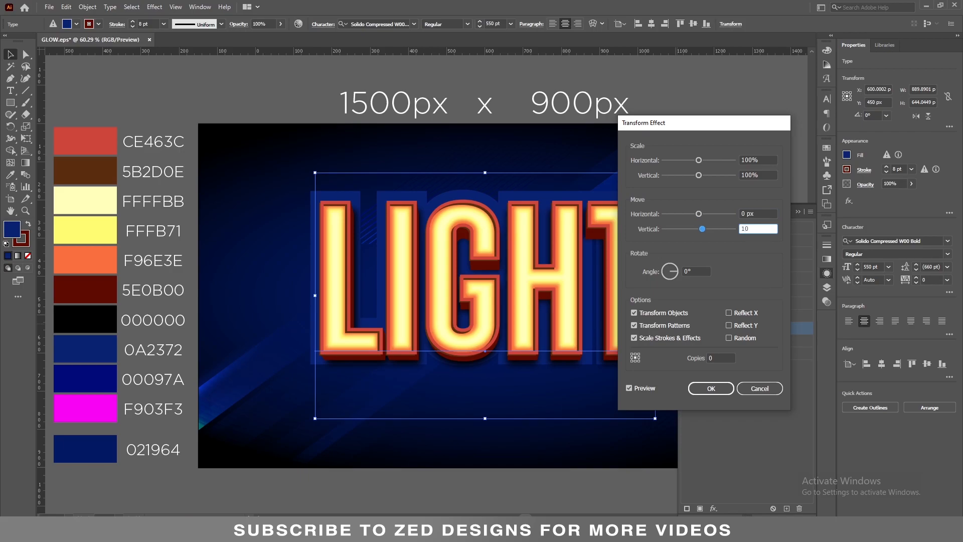
pyautogui.hotkey('shift', 'Tab')
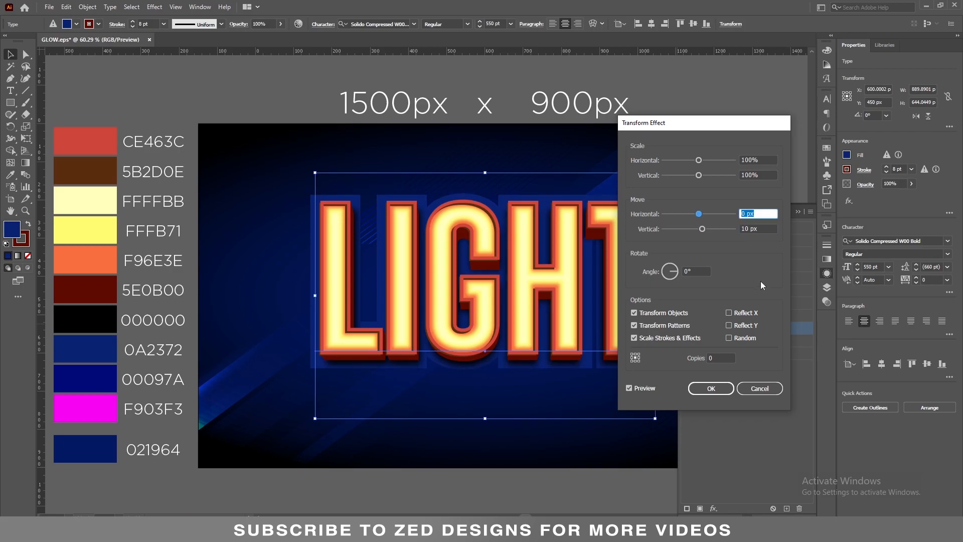
pyautogui.click(708, 393)
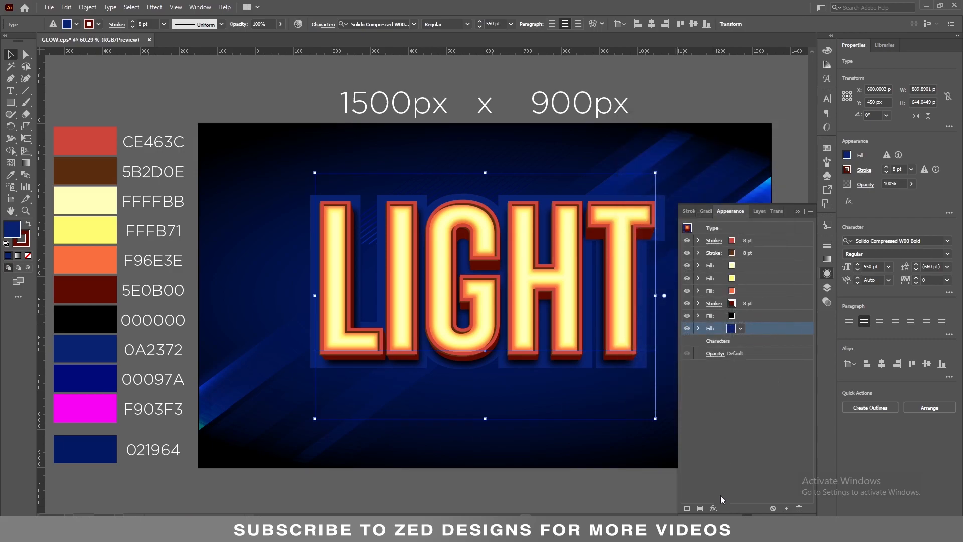
# - Add an Inner Glow effect to the dark blue fill and set the glow colour to cyan 00FFFF
pyautogui.click(713, 509)
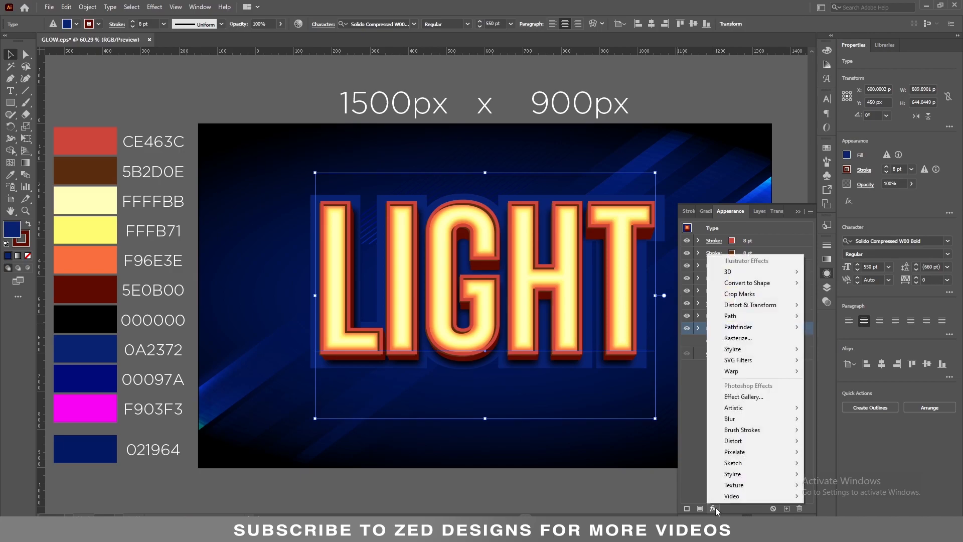
pyautogui.moveTo(766, 352)
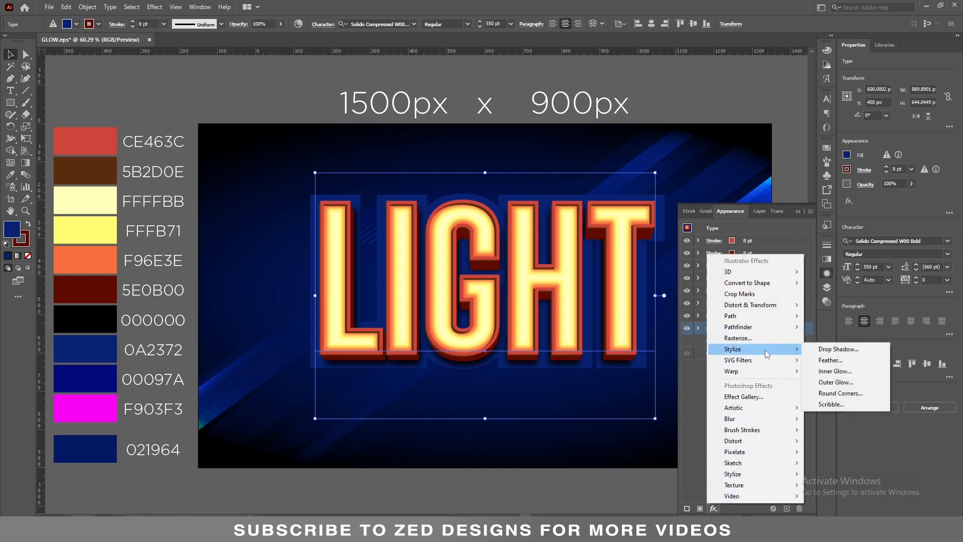
pyautogui.click(828, 372)
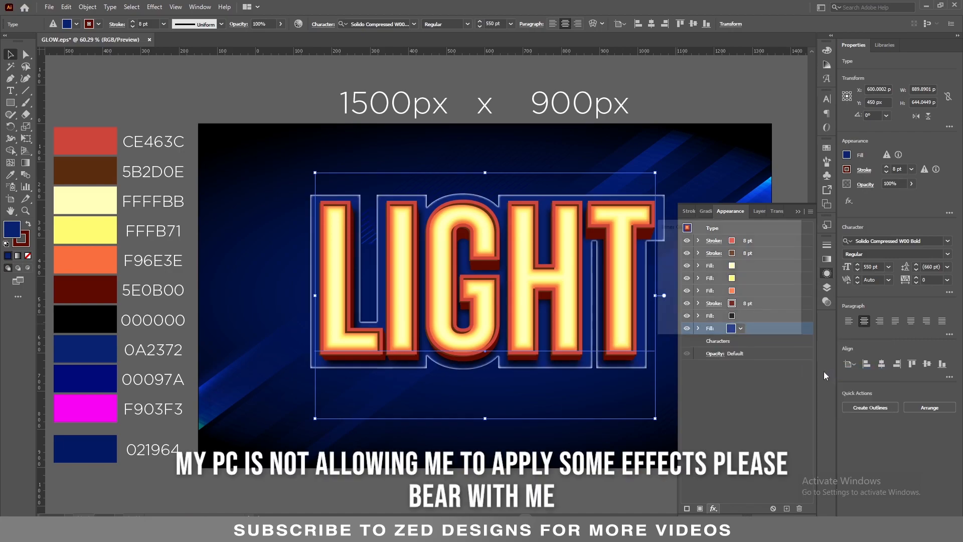
pyautogui.click(748, 249)
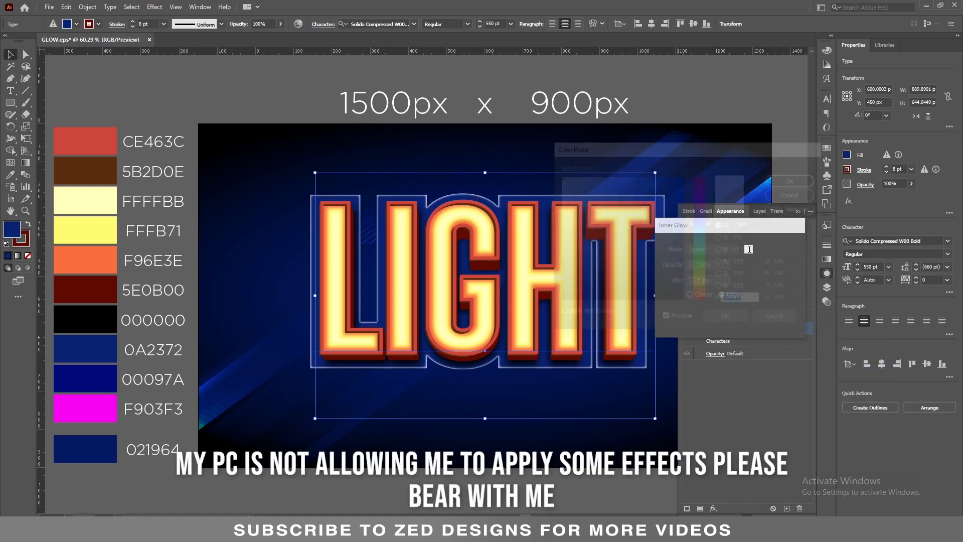
pyautogui.write('00FFFF')
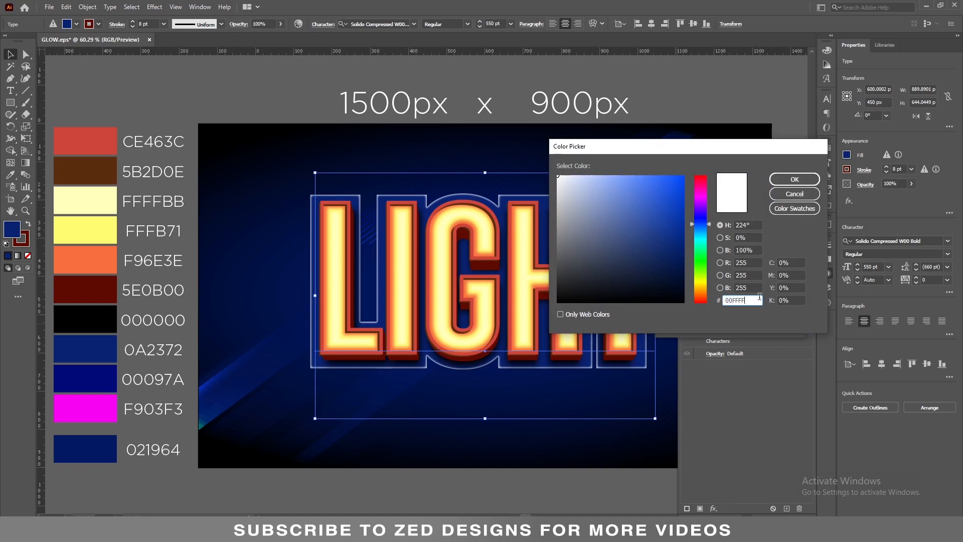
pyautogui.press('Tab')
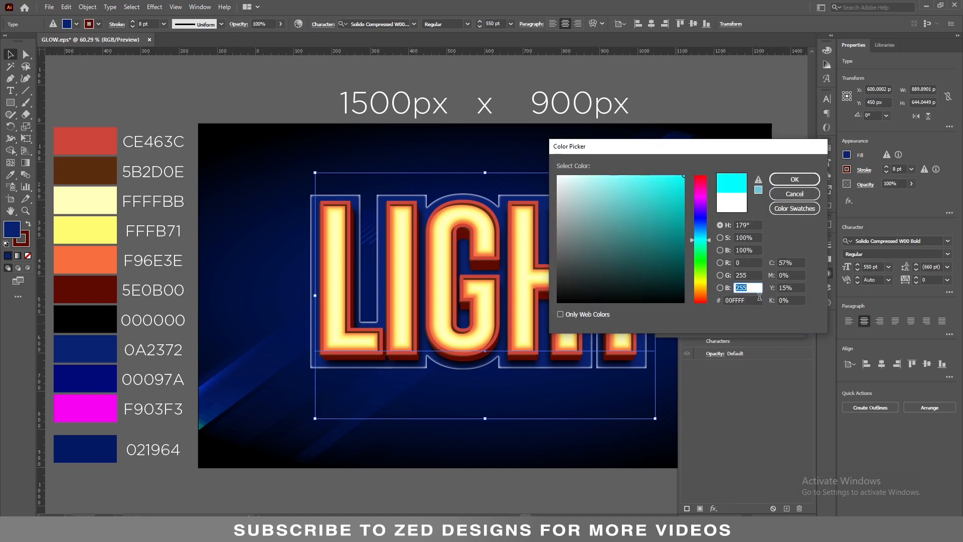
pyautogui.click(789, 182)
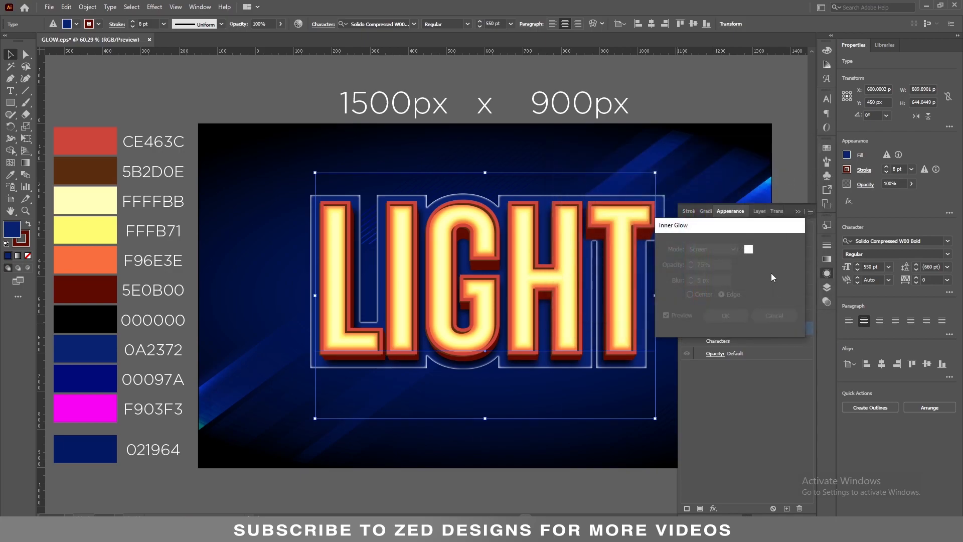
# - Set the cyan Inner Glow to Normal mode with 100% opacity and a 20 px blur, and apply it
pyautogui.write('100')
pyautogui.hotkey('shift', 'Tab')
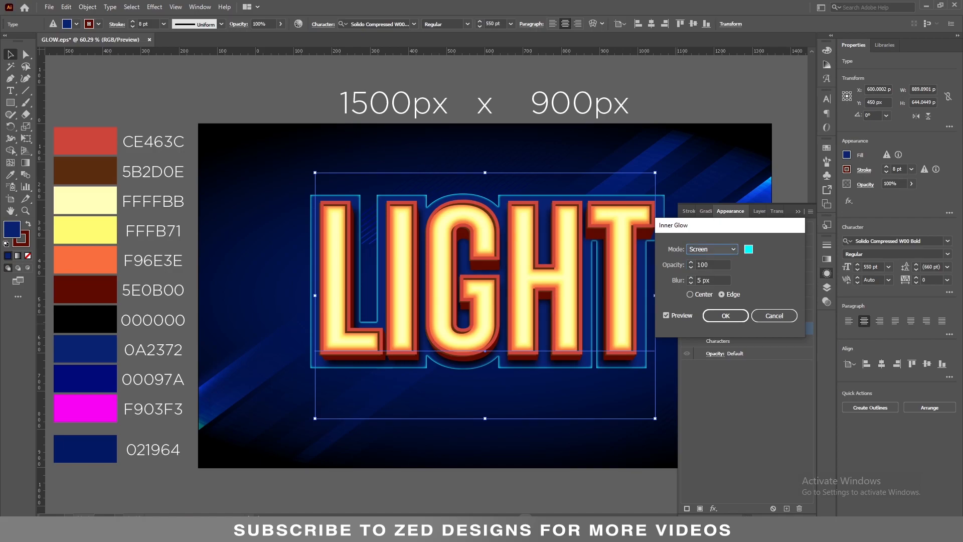
pyautogui.click(706, 248)
pyautogui.click(709, 261)
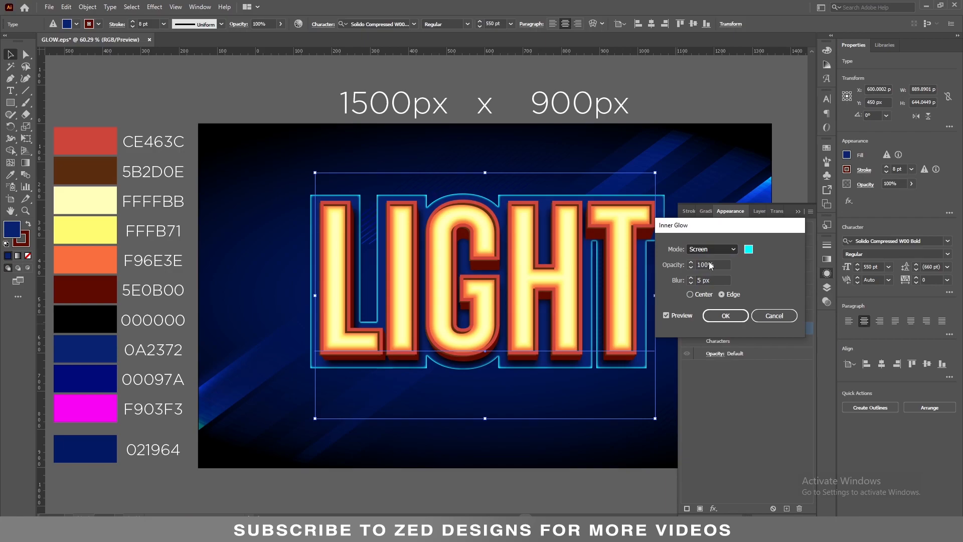
pyautogui.press('n')
pyautogui.moveTo(719, 279); pyautogui.dragTo(678, 281)
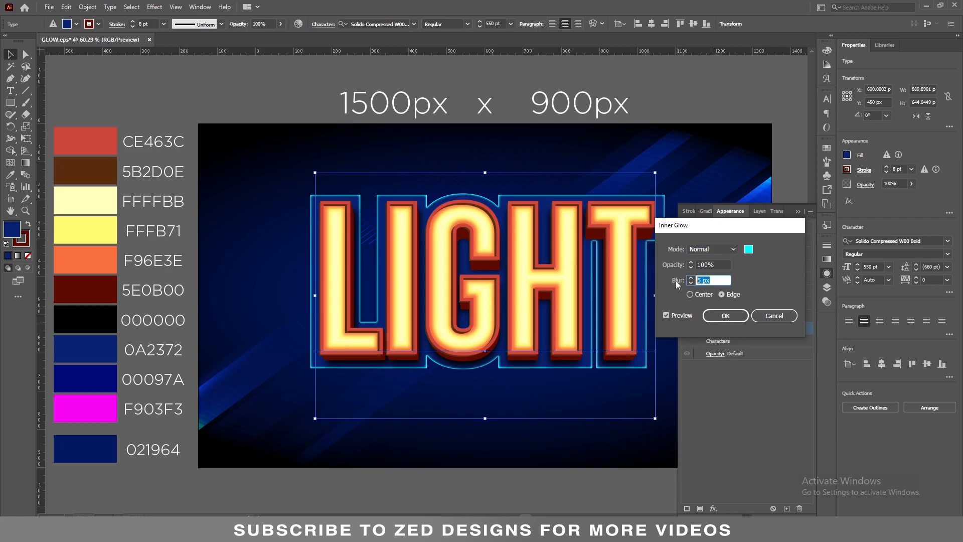
pyautogui.write('20')
pyautogui.hotkey('shift', 'Tab')
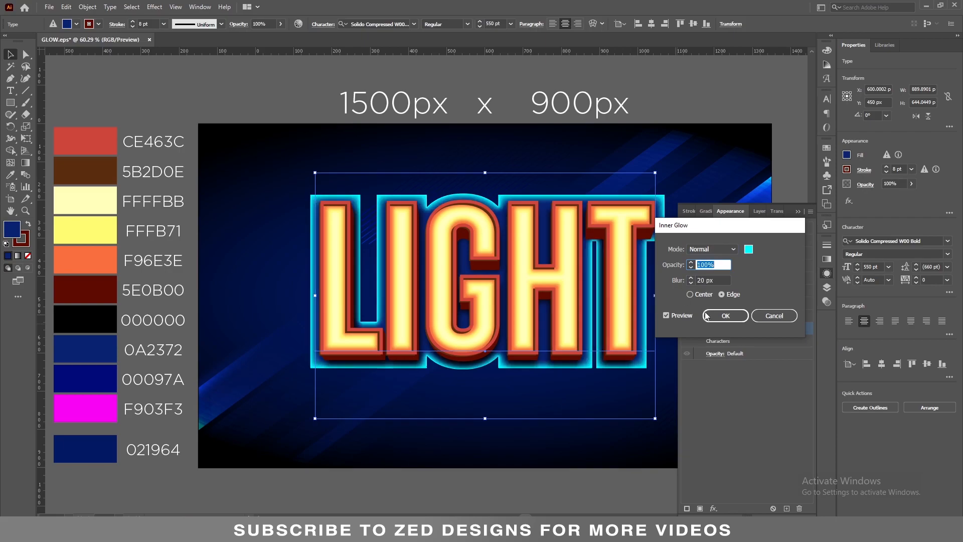
pyautogui.click(724, 316)
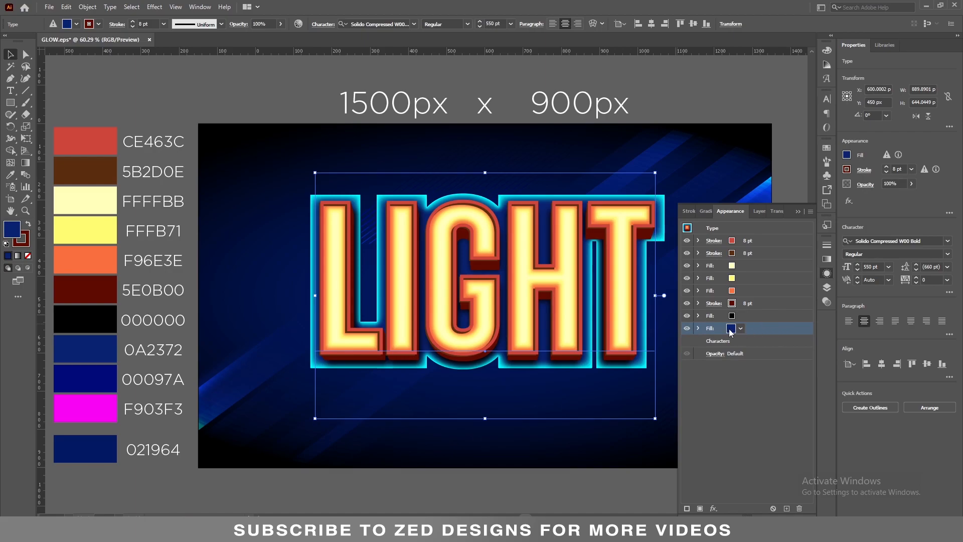
# - Duplicate the dark blue fill and set the Inner Glow colour of the lowest copy to 001235
pyautogui.click(786, 509)
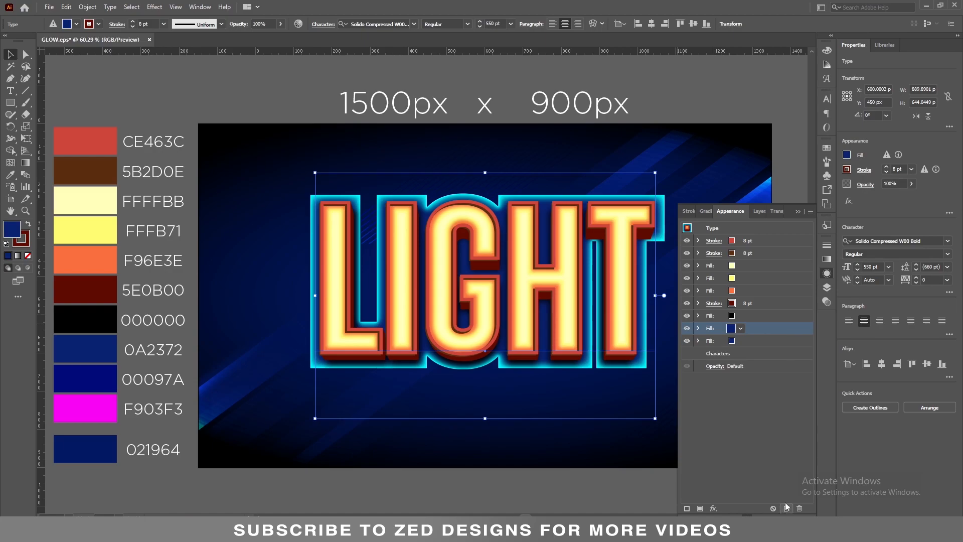
pyautogui.click(761, 341)
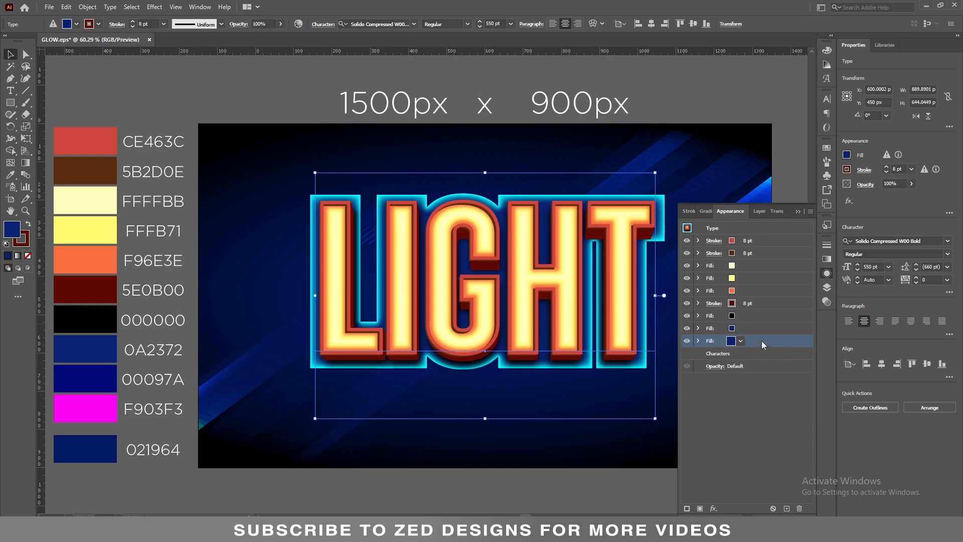
pyautogui.click(699, 341)
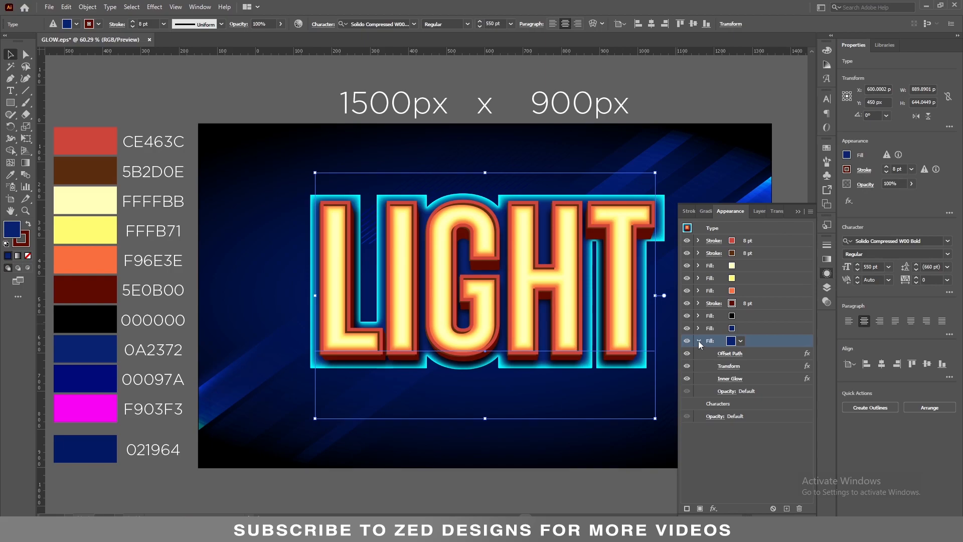
pyautogui.click(757, 380)
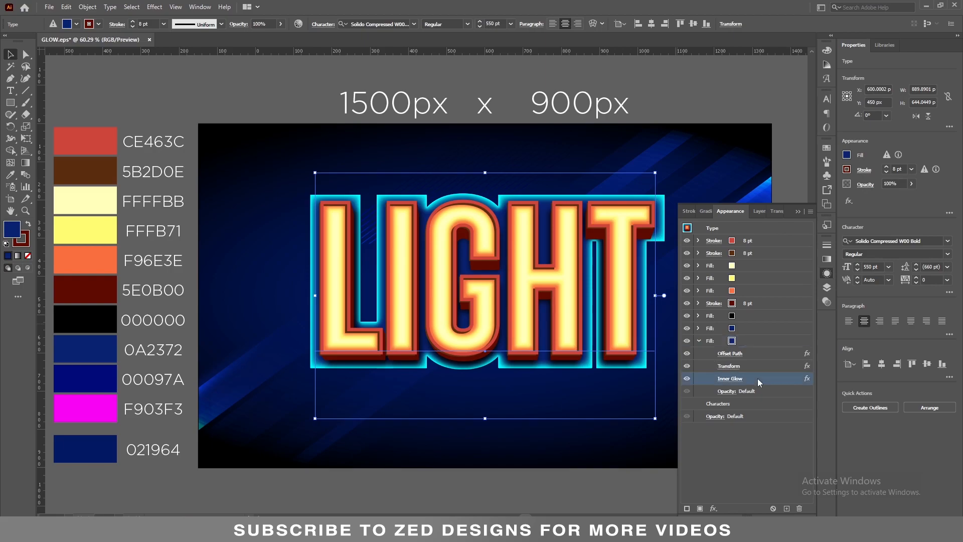
pyautogui.click(736, 379)
pyautogui.click(749, 249)
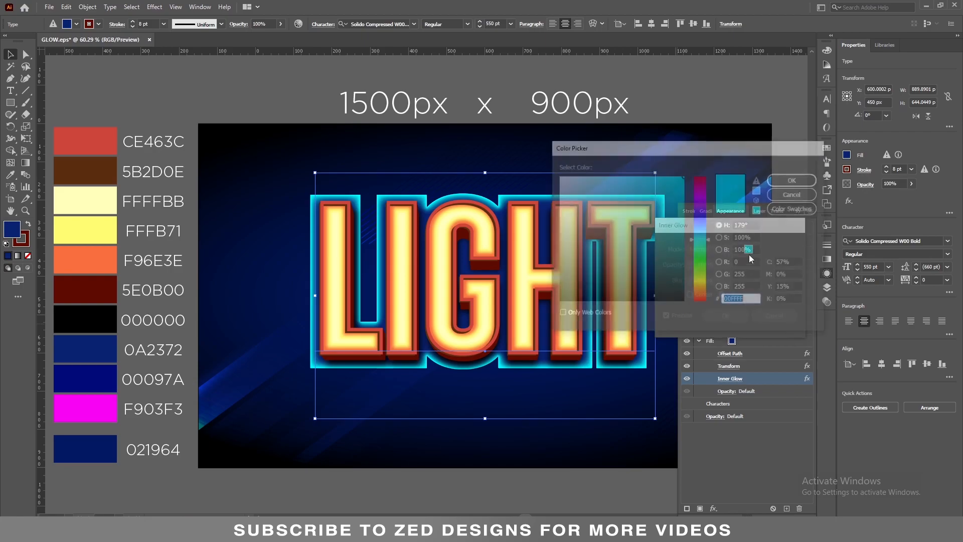
pyautogui.write('001235')
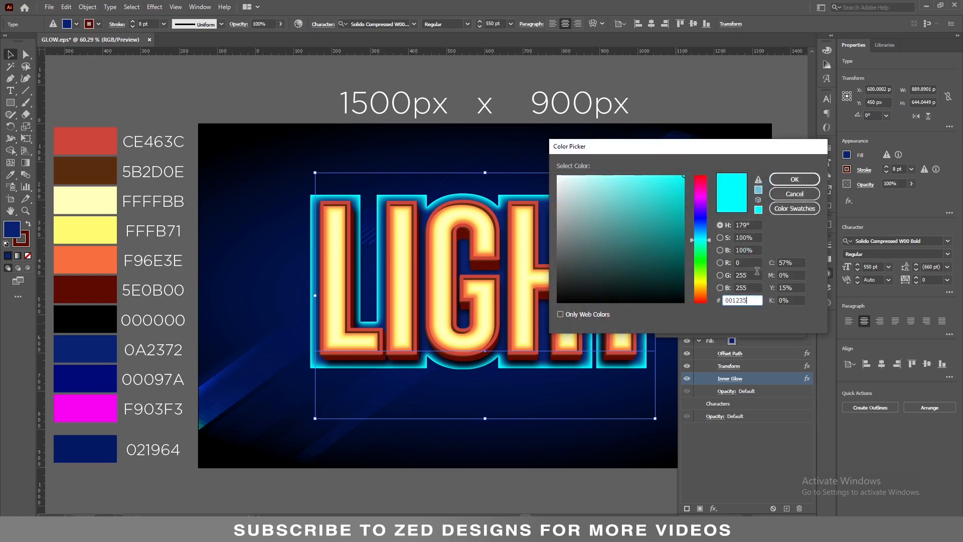
pyautogui.press('Tab')
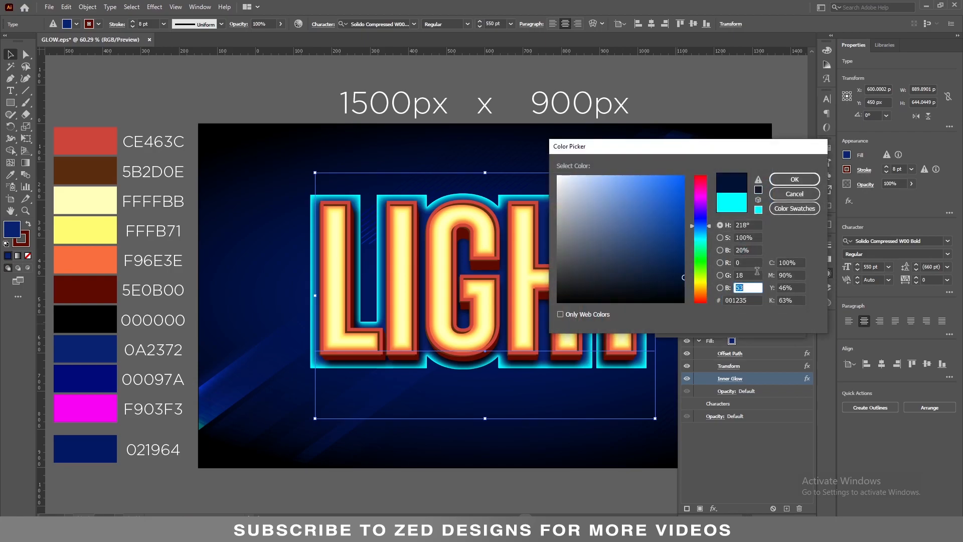
pyautogui.click(786, 180)
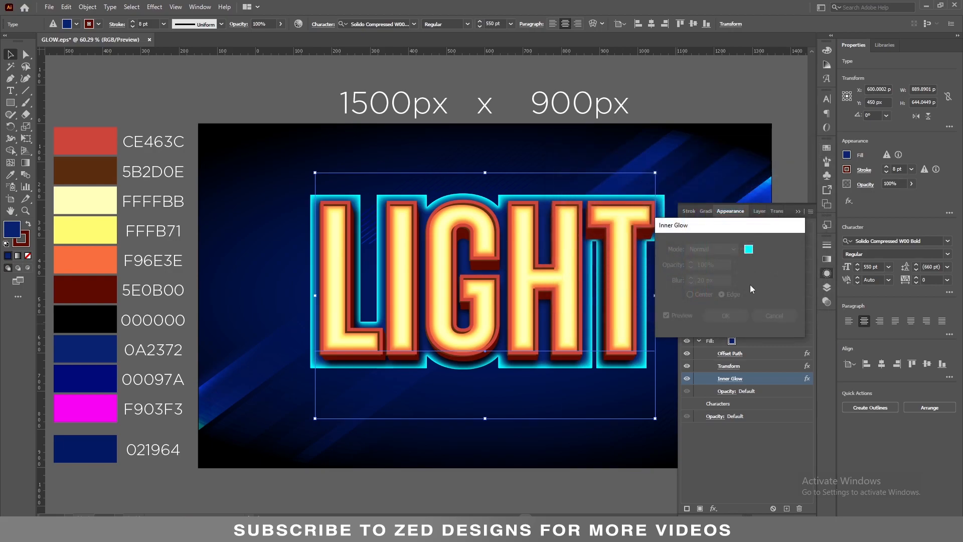
# - Set the lowest fill's Inner Glow to Multiply mode with 50% opacity and a 10 px blur, and apply it
pyautogui.click(714, 250)
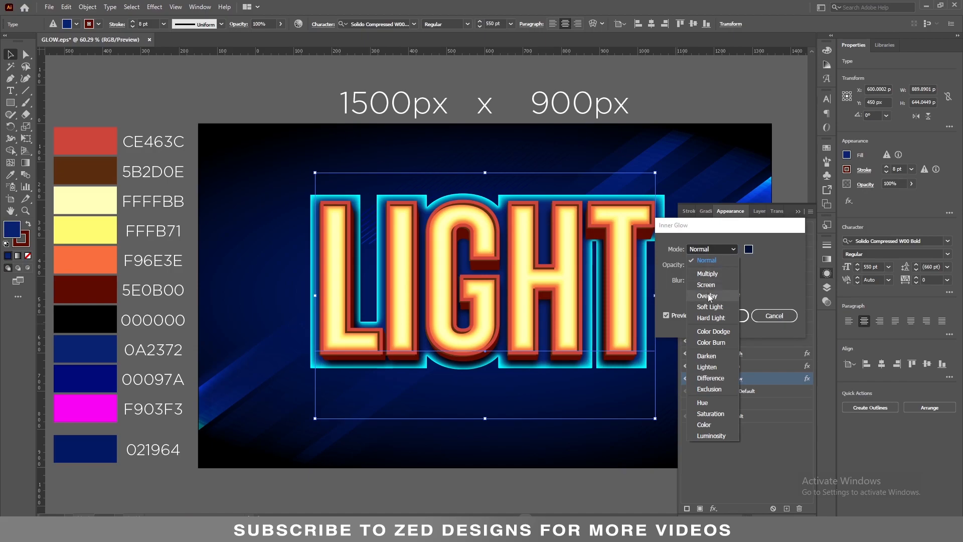
pyautogui.click(710, 274)
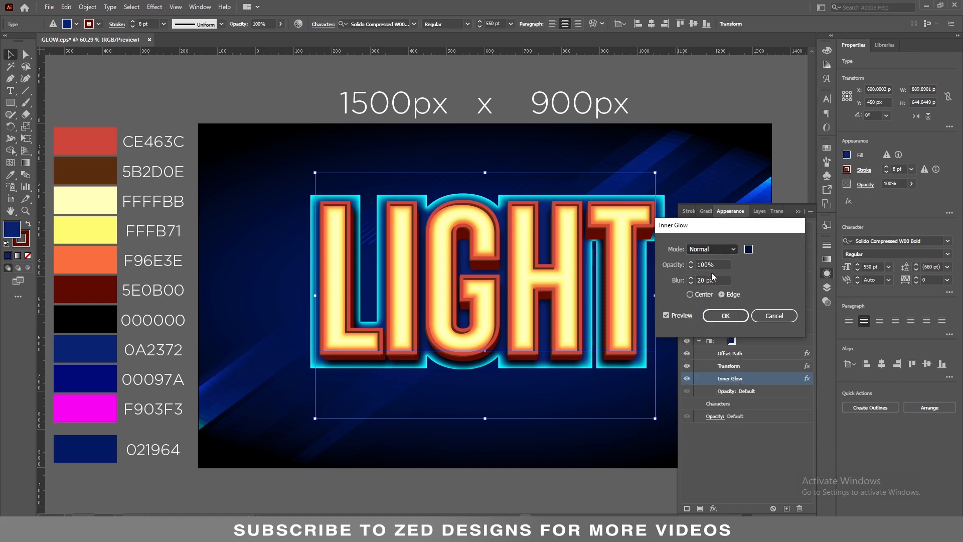
pyautogui.moveTo(720, 264); pyautogui.dragTo(681, 265)
pyautogui.write('50')
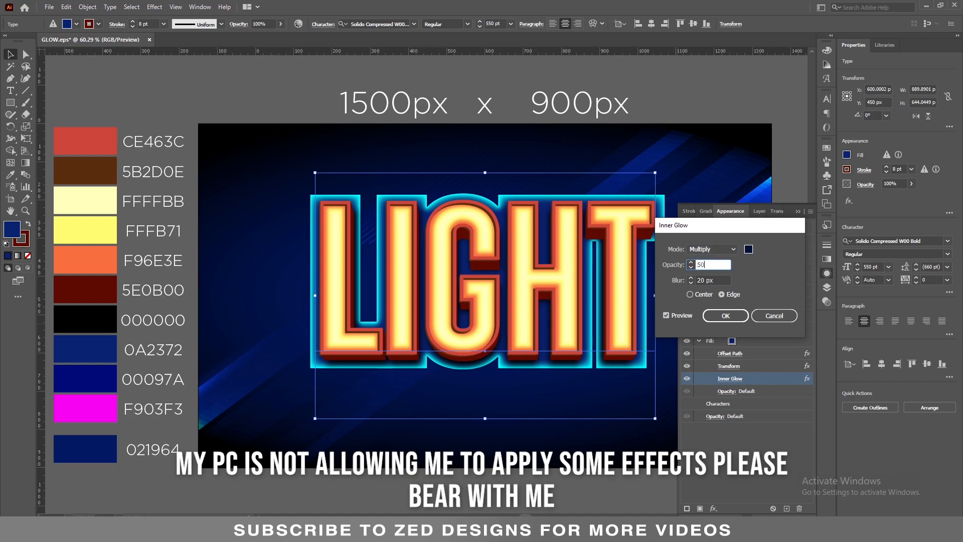
pyautogui.press('Tab')
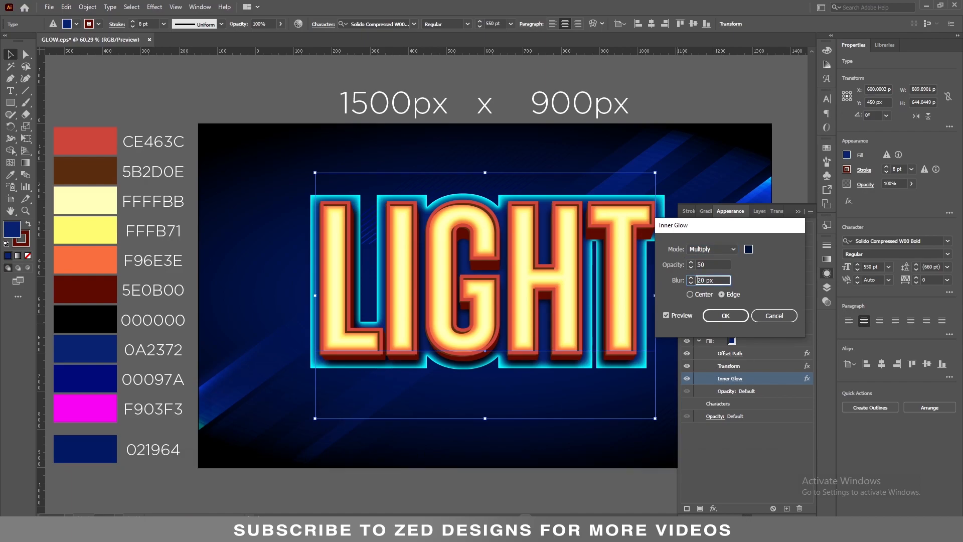
pyautogui.write('10')
pyautogui.hotkey('shift', 'Tab')
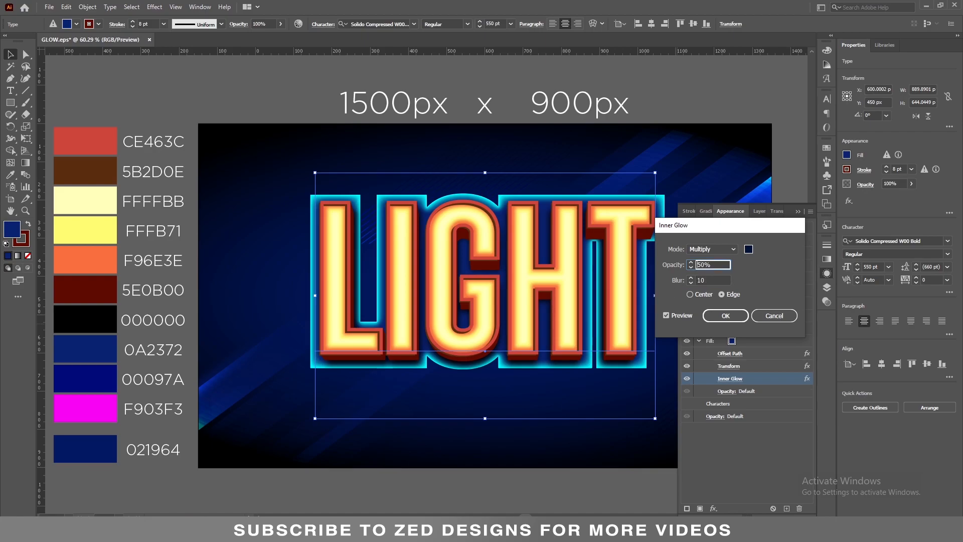
pyautogui.click(723, 315)
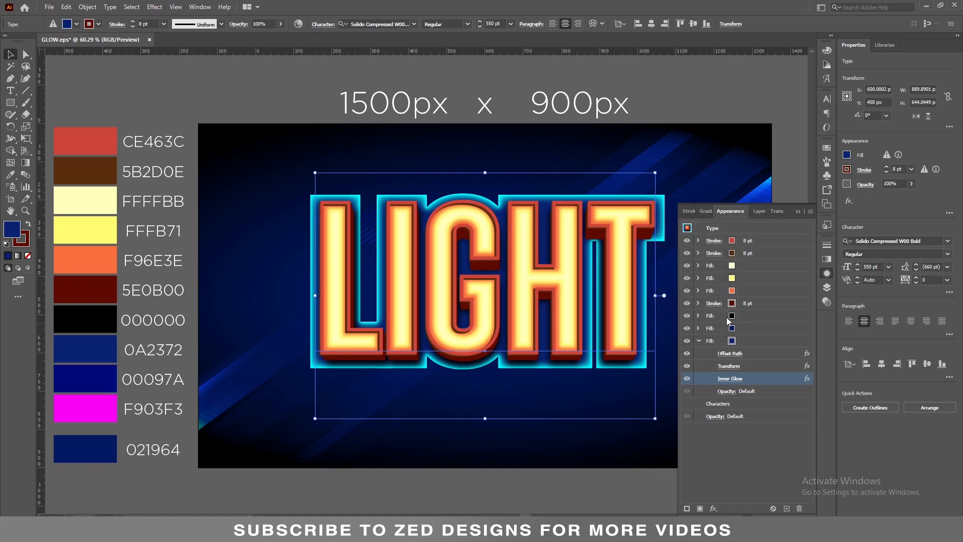
# - Set the horizontal scale of the lowest fill's existing Transform effect to 99%
pyautogui.click(752, 339)
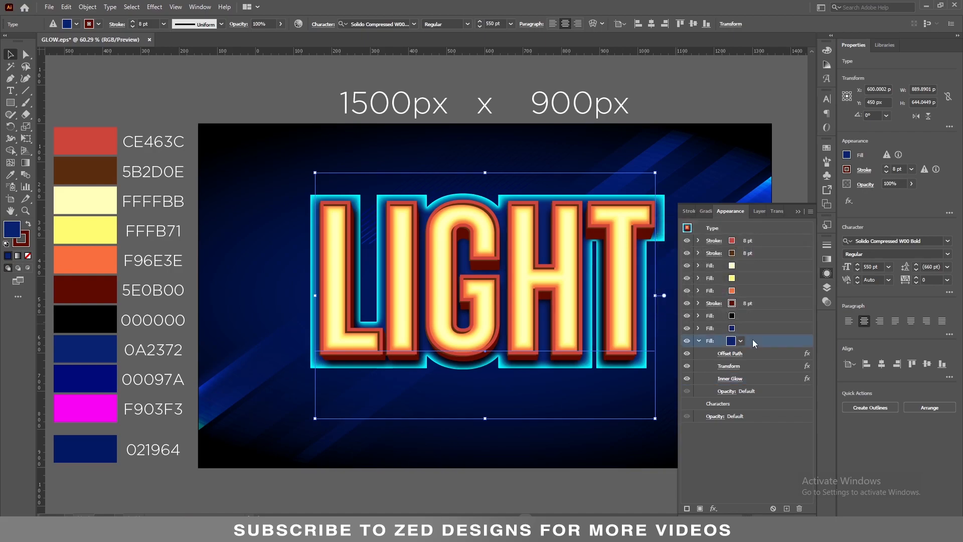
pyautogui.click(729, 366)
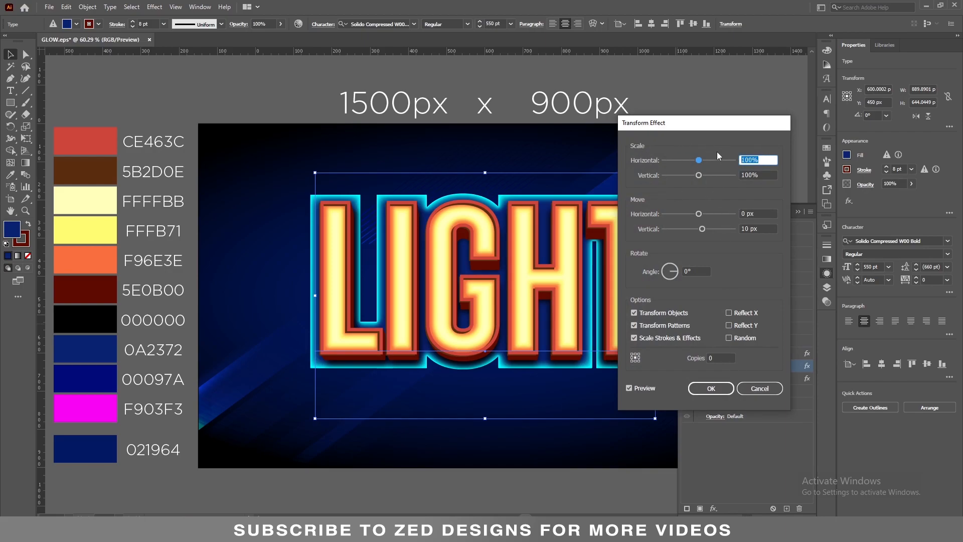
pyautogui.write('99')
pyautogui.press('Tab')
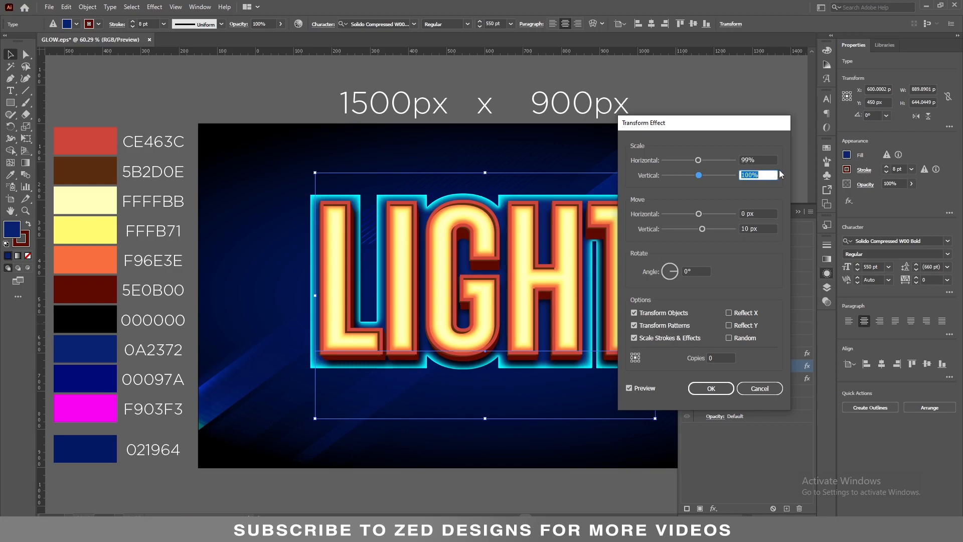
pyautogui.click(711, 389)
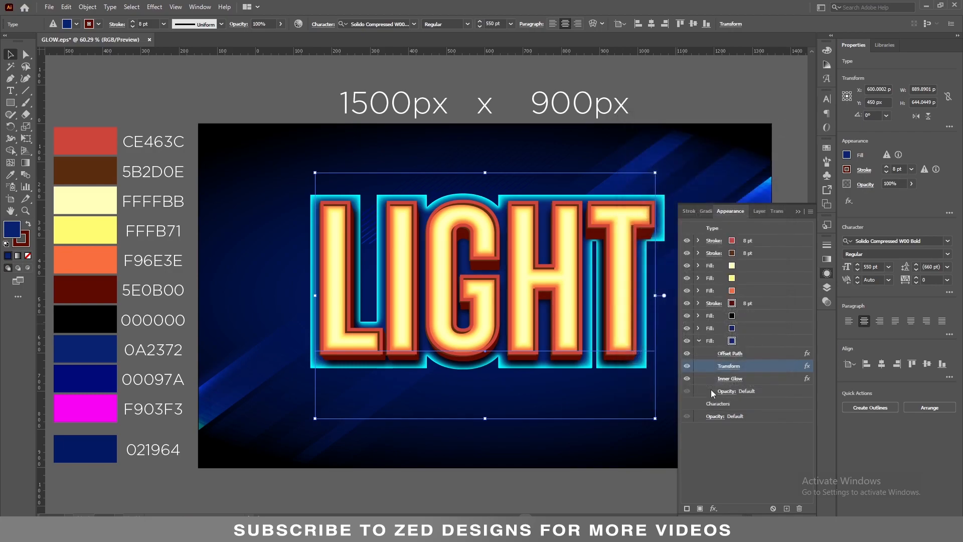
pyautogui.click(699, 342)
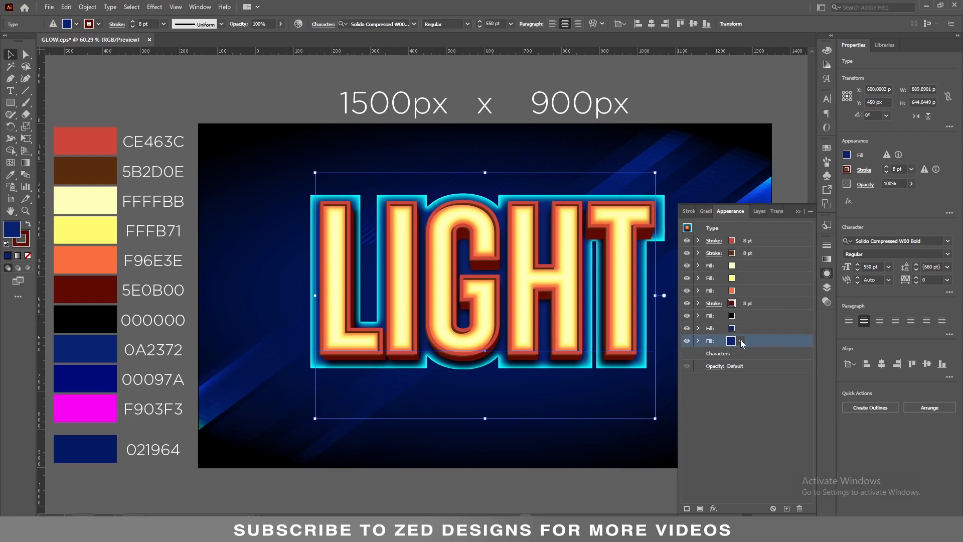
# - Add a second Transform effect to the lowest fill, scaled 99.95% horizontally and 99.9% vertically
pyautogui.click(715, 509)
pyautogui.moveTo(752, 305)
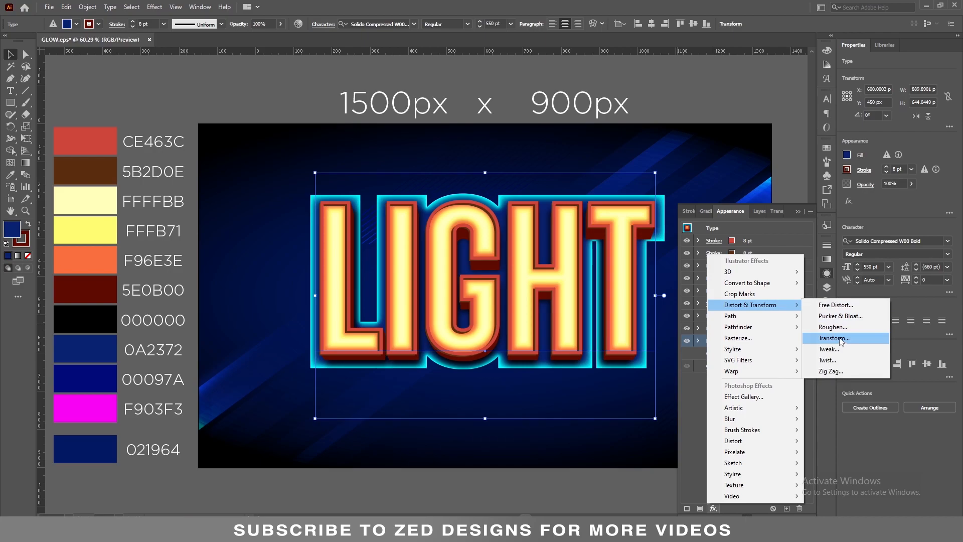
pyautogui.click(840, 339)
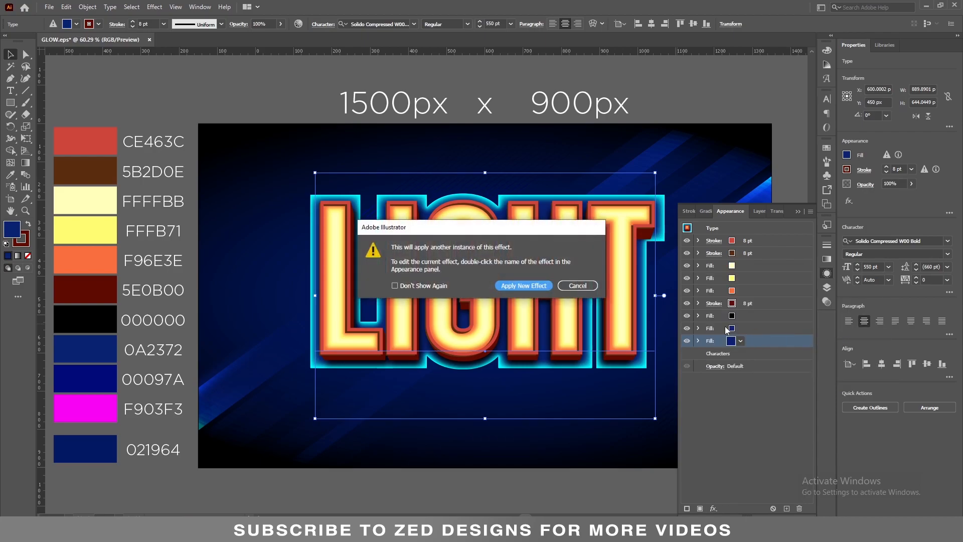
pyautogui.click(544, 287)
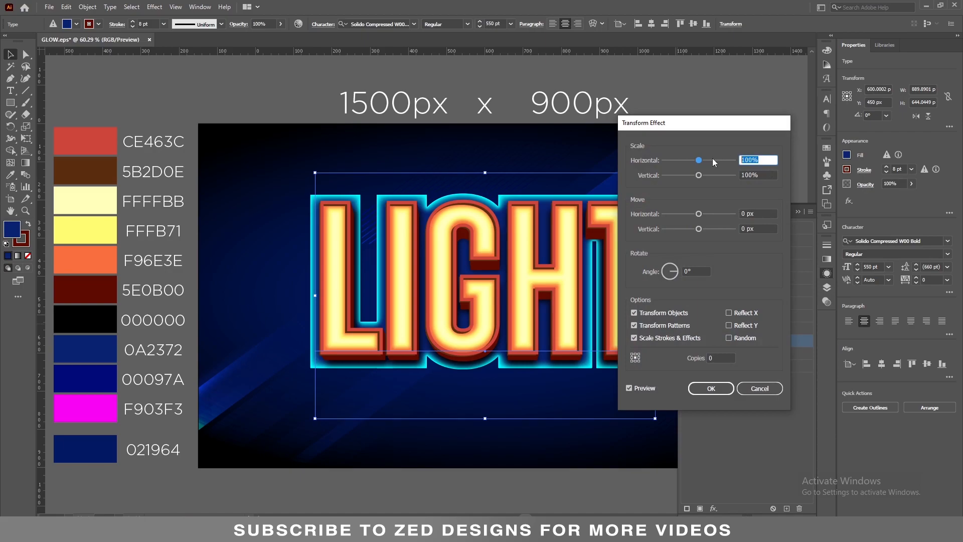
pyautogui.write('99.95')
pyautogui.press('Tab')
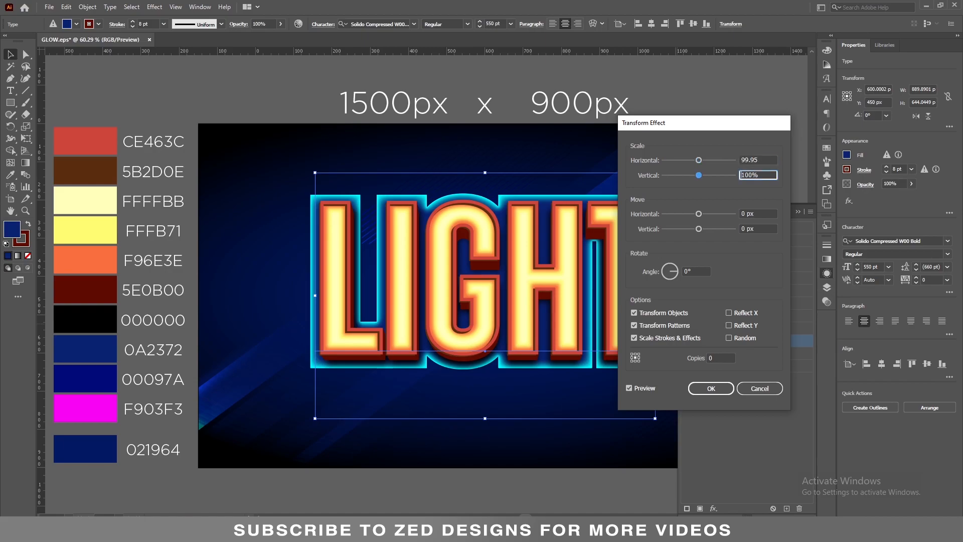
pyautogui.write('99.9')
# - Give the new Transform effect a 0 px horizontal and 1 px vertical move with 35 copies, and apply it
pyautogui.click(745, 217)
pyautogui.click(760, 214)
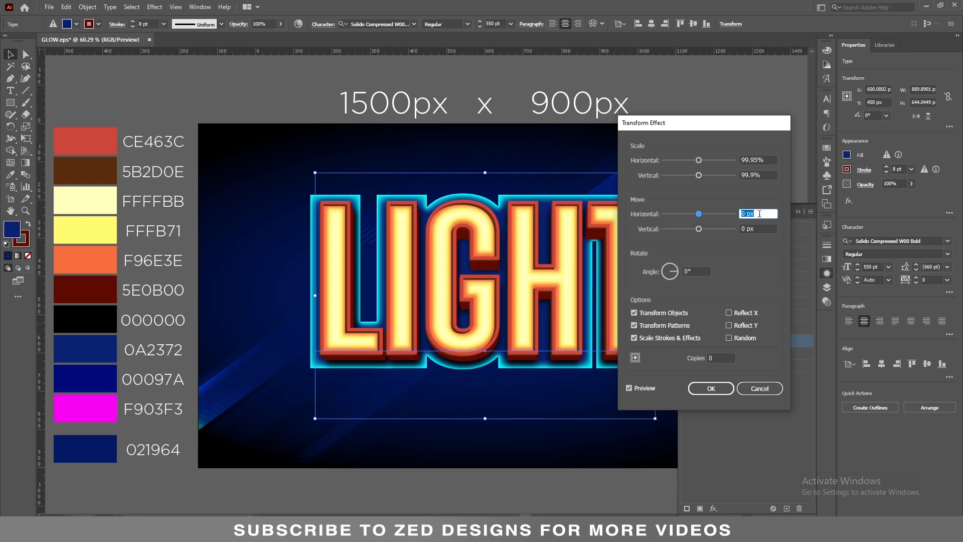
pyautogui.write('0')
pyautogui.press('Tab')
pyautogui.write('1')
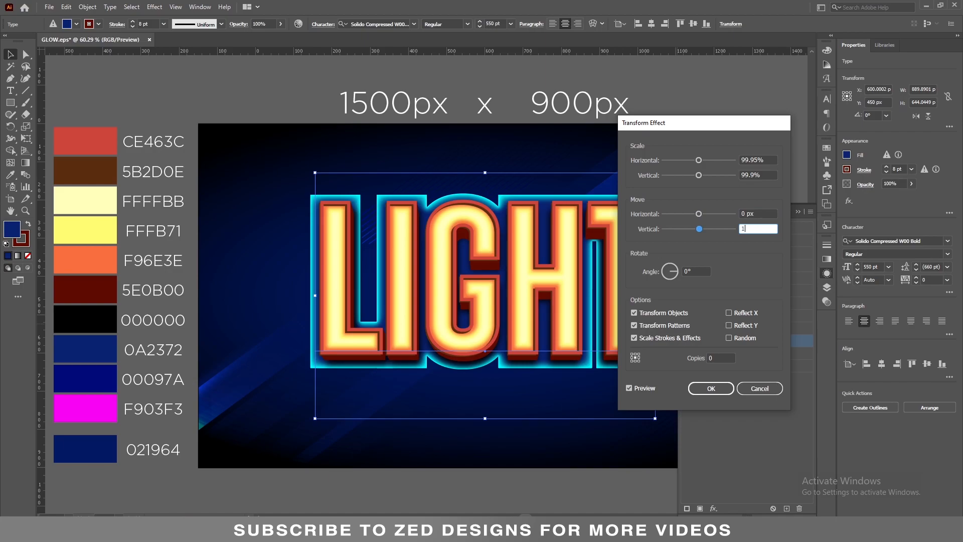
pyautogui.click(721, 357)
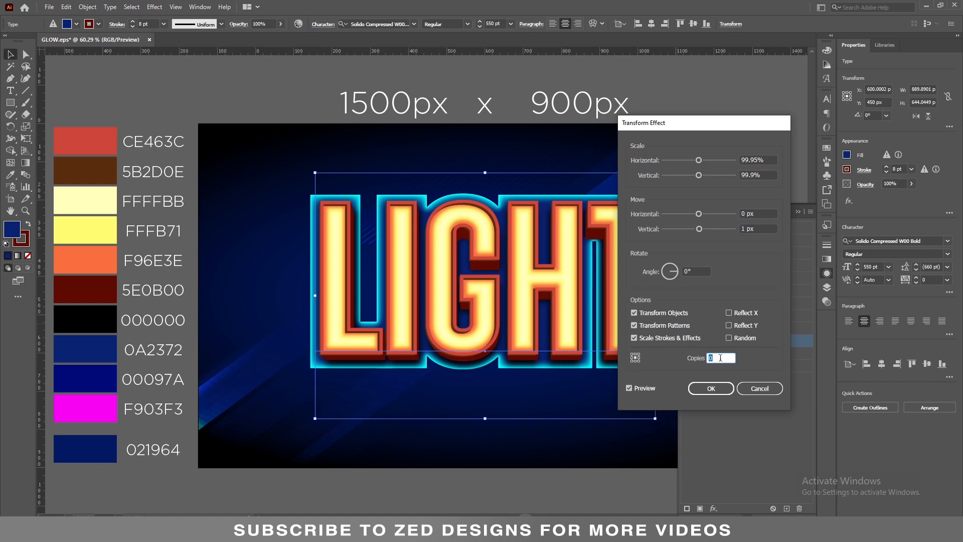
pyautogui.write('35')
pyautogui.press('Tab')
pyautogui.click(710, 389)
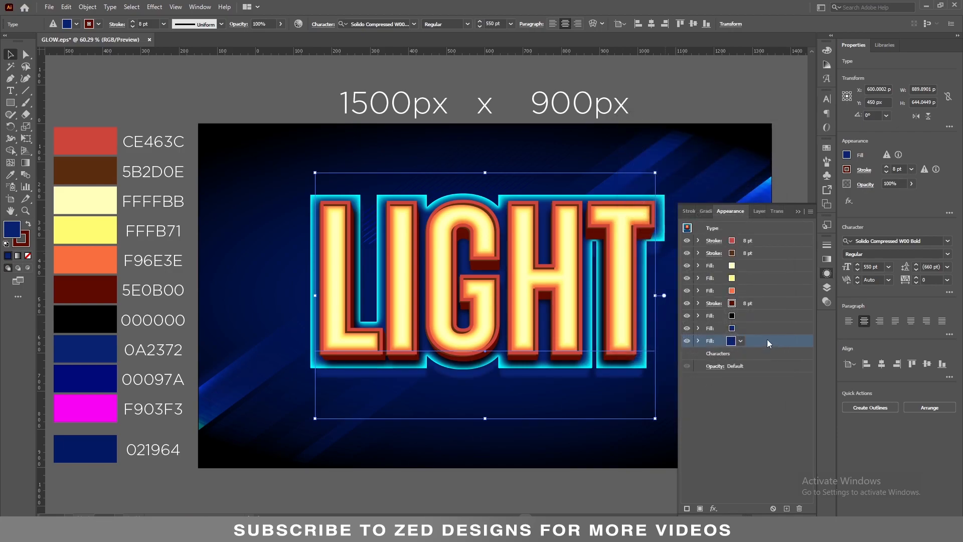
# - Duplicate the lowest dark blue fill and change the new bottom fill's colour to pink F963E3
pyautogui.click(787, 508)
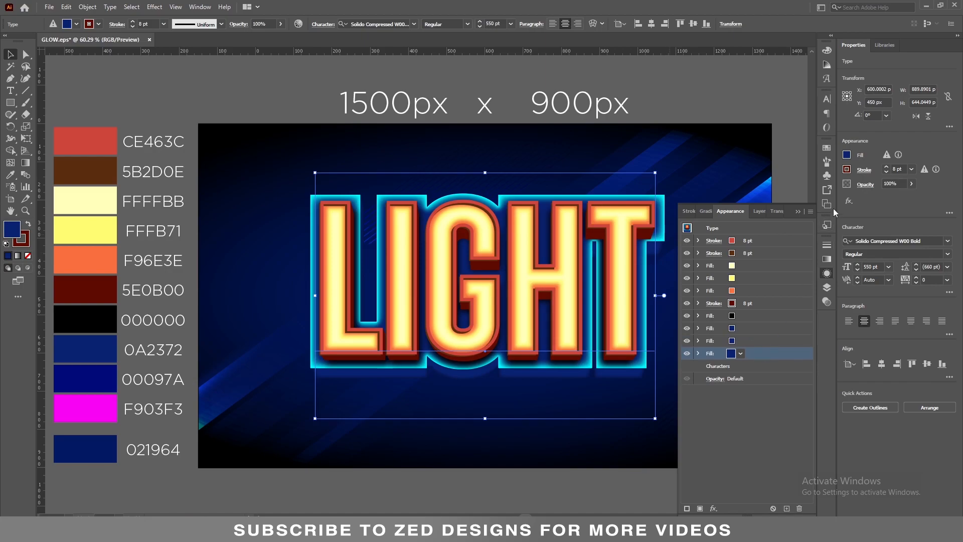
pyautogui.click(847, 155)
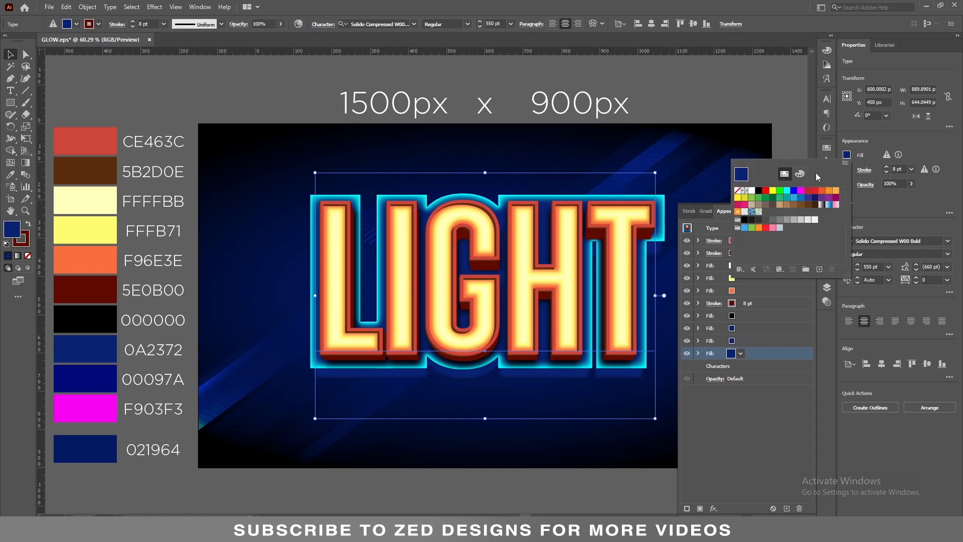
pyautogui.click(799, 174)
pyautogui.click(827, 242)
pyautogui.write('F963')
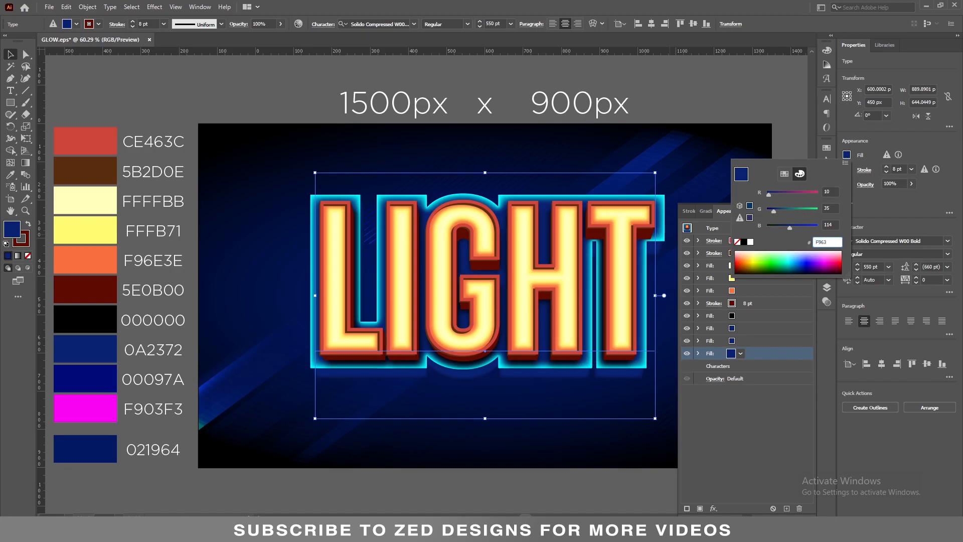
pyautogui.write('E3')
pyautogui.press('Tab')
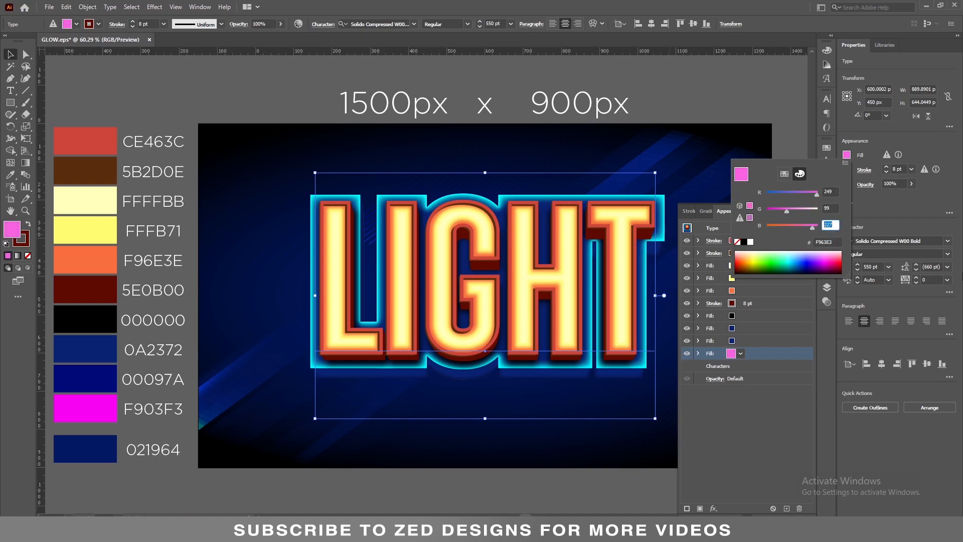
pyautogui.click(931, 224)
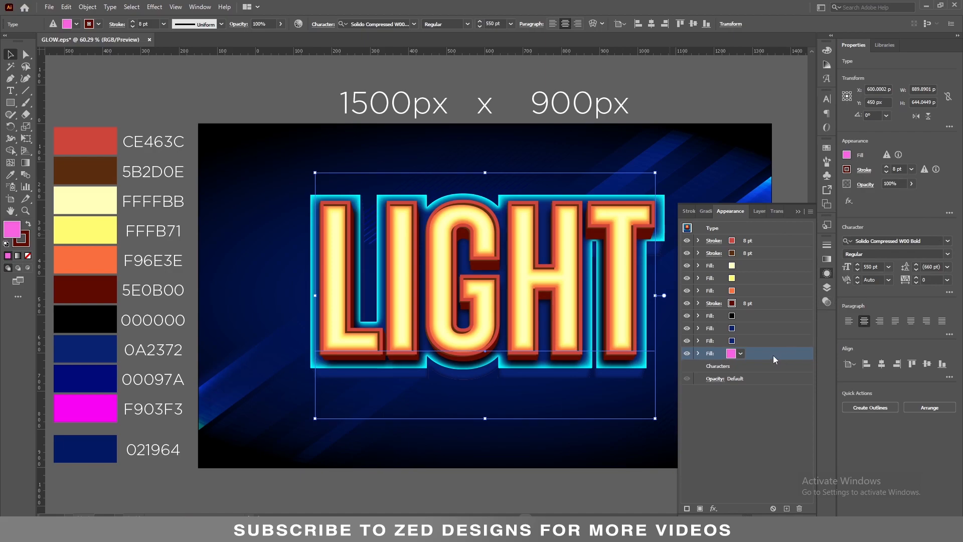
# - Set the vertical move of the pink bottom fill's first Transform effect to 15 px and apply it
pyautogui.click(698, 353)
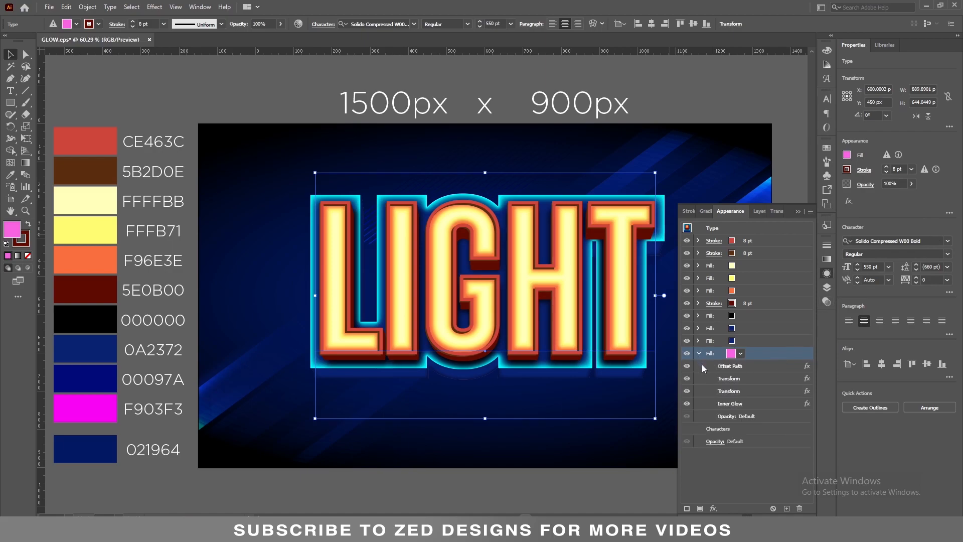
pyautogui.click(702, 365)
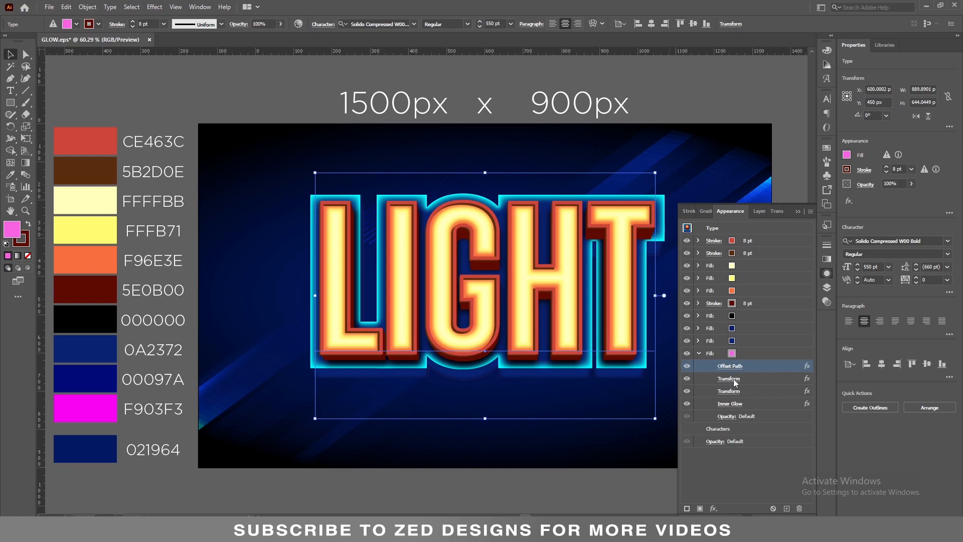
pyautogui.click(733, 378)
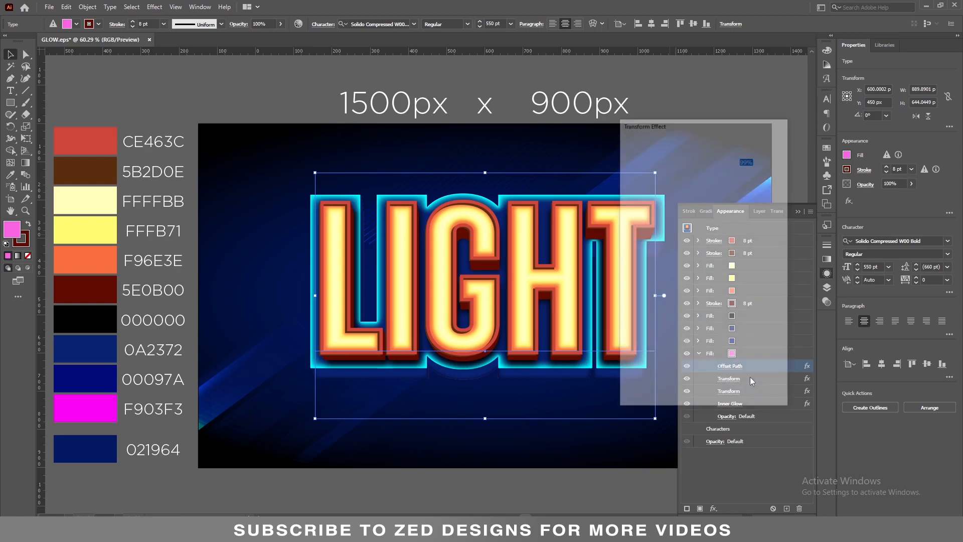
pyautogui.click(757, 229)
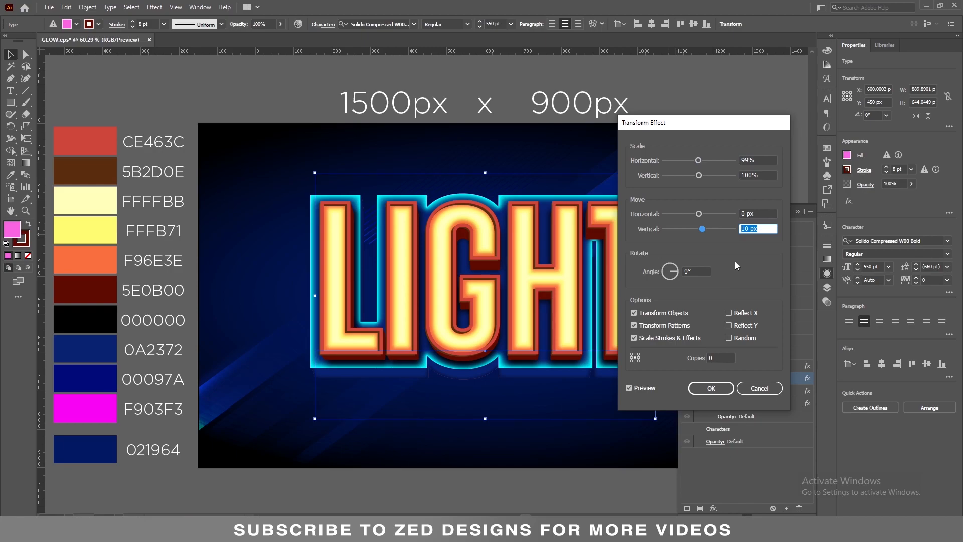
pyautogui.write('15')
pyautogui.press('Tab')
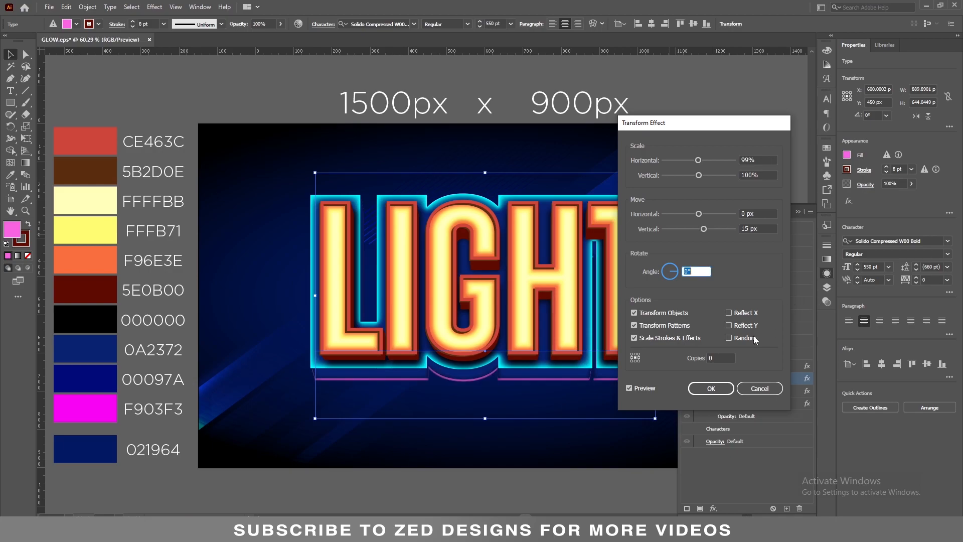
pyautogui.click(716, 392)
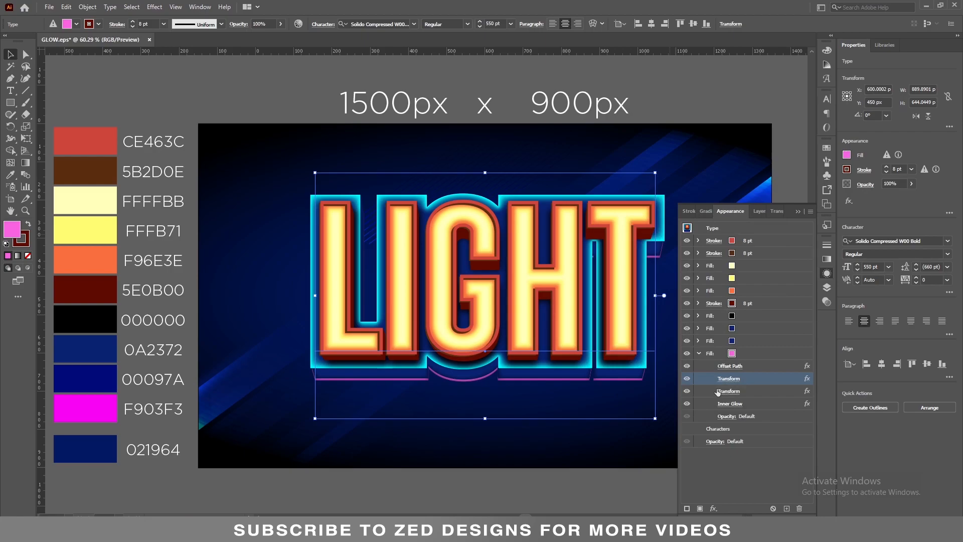
# - Add a Gaussian Blur effect with a 15-pixel radius to the pink bottom fill
pyautogui.click(725, 390)
pyautogui.click(760, 353)
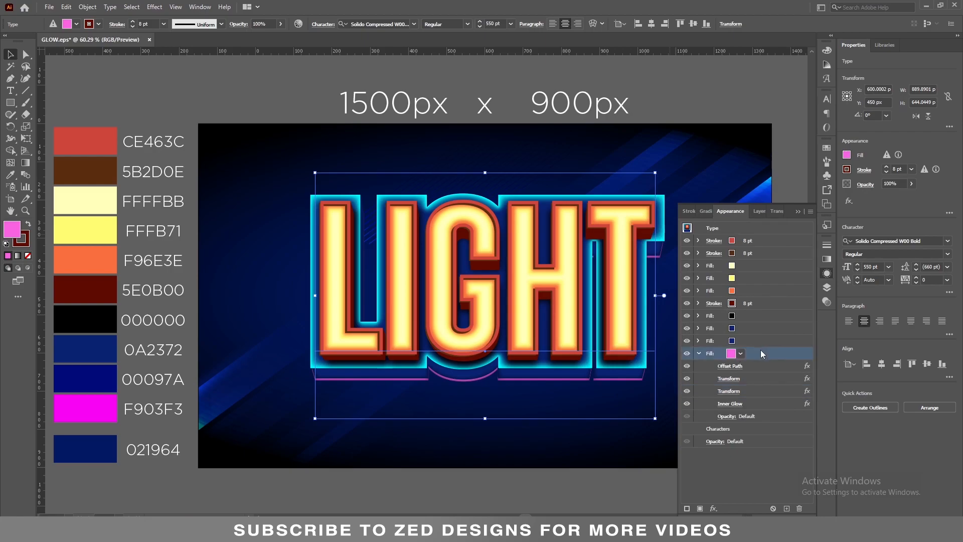
pyautogui.click(716, 509)
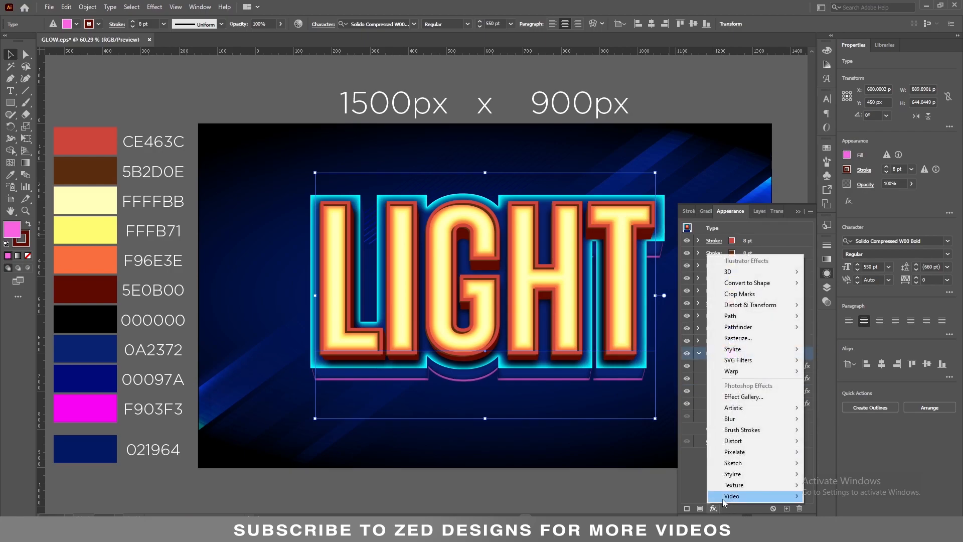
pyautogui.moveTo(754, 418)
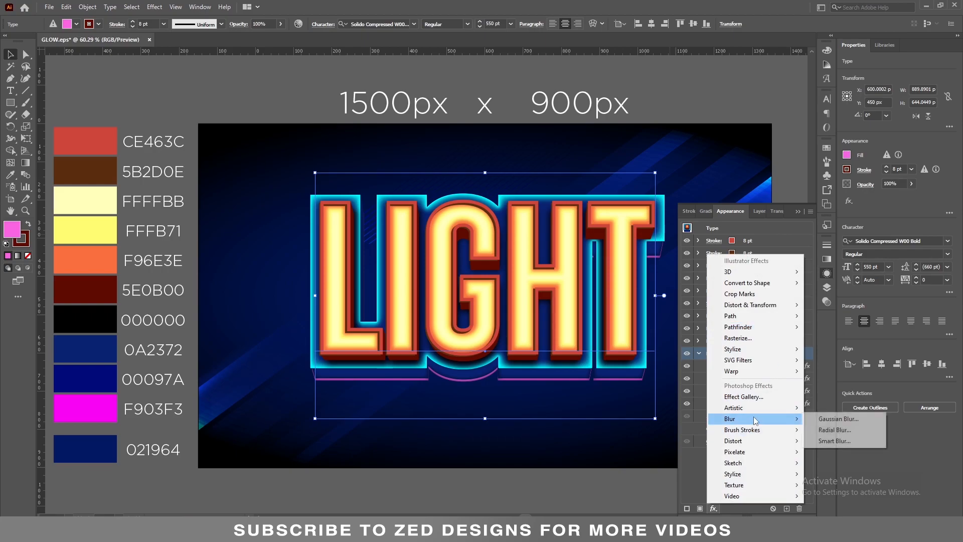
pyautogui.click(834, 419)
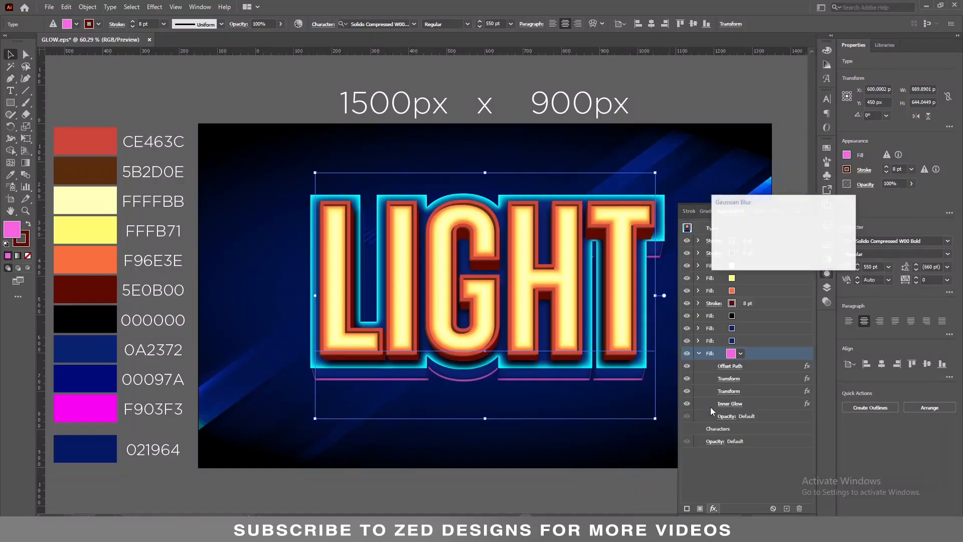
pyautogui.doubleClick(805, 225)
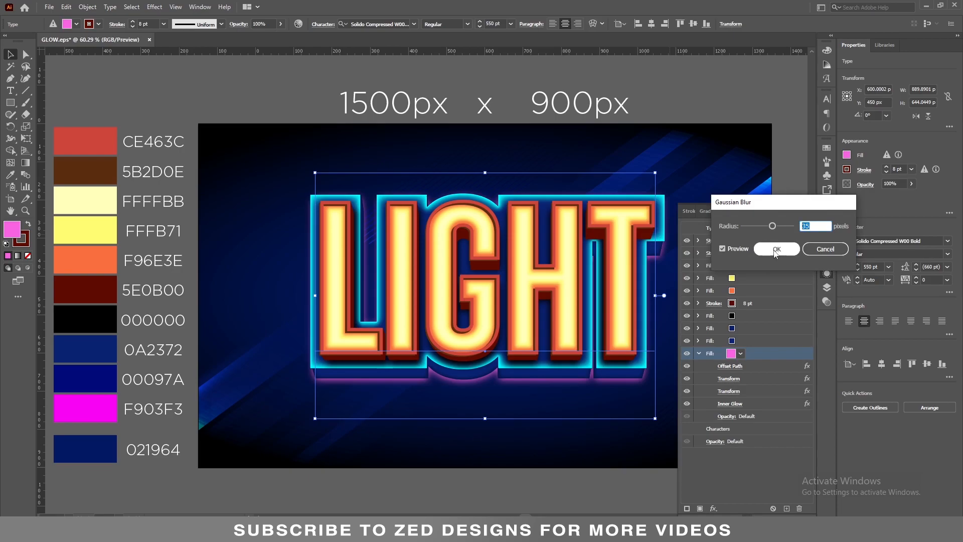
pyautogui.click(776, 250)
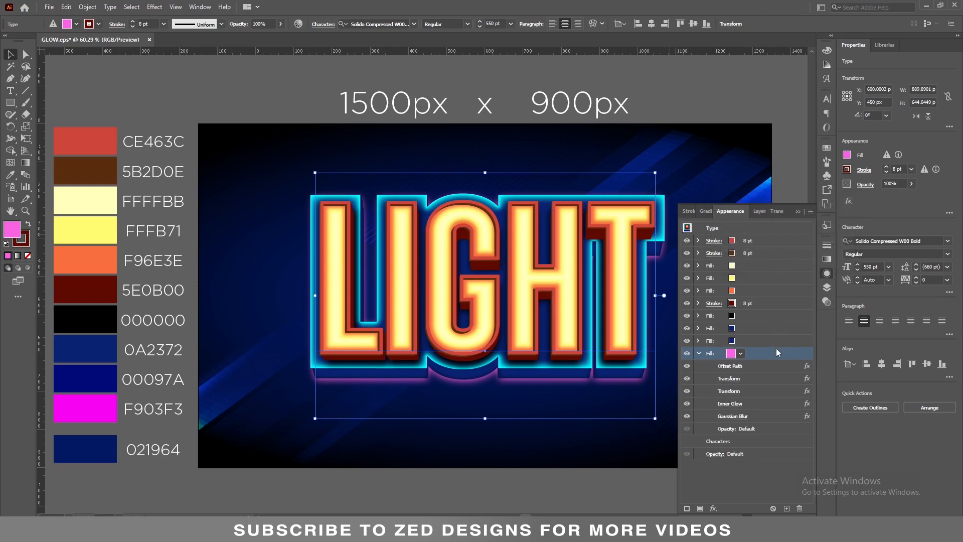
pyautogui.click(798, 211)
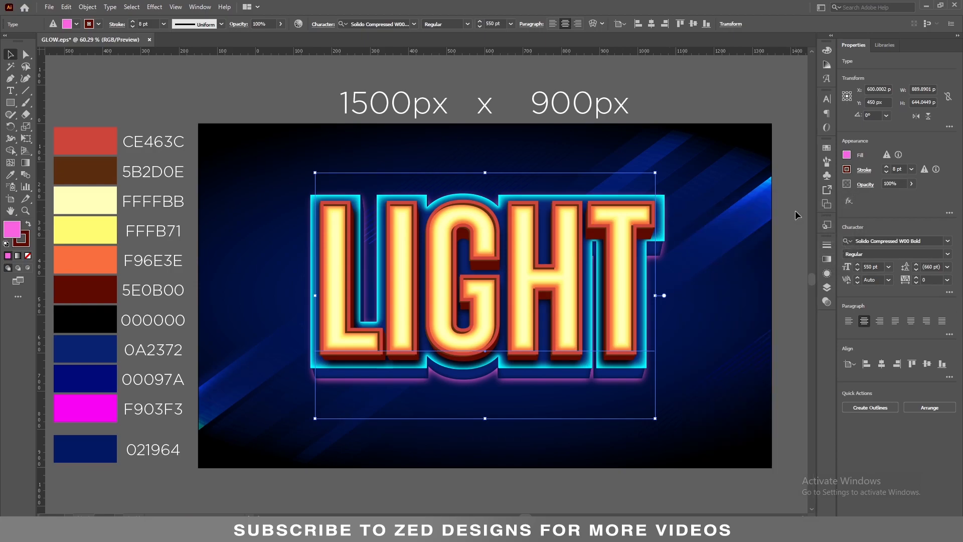
# - Replace the word LIGHT with GLOW in the styled text and deselect it
pyautogui.click(779, 242)
pyautogui.press('t')
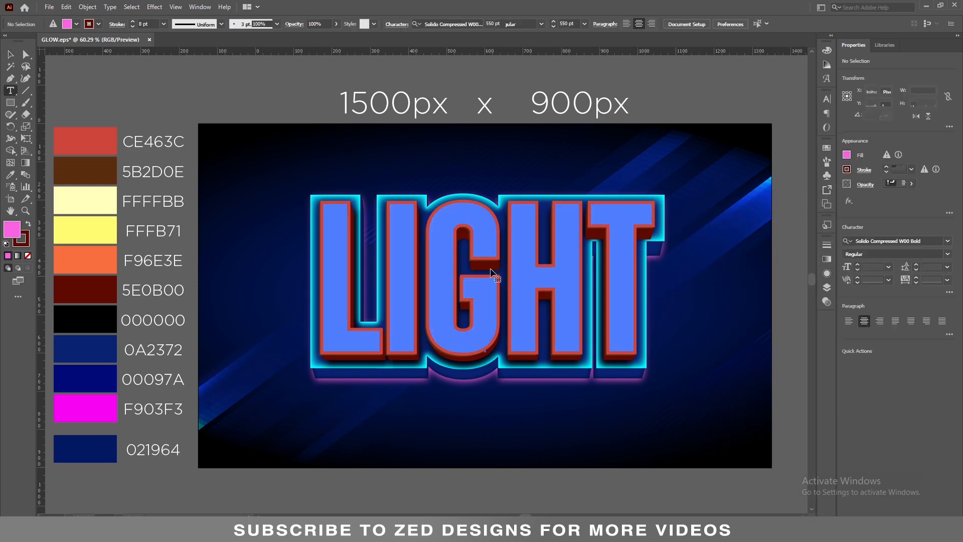
pyautogui.doubleClick(491, 268)
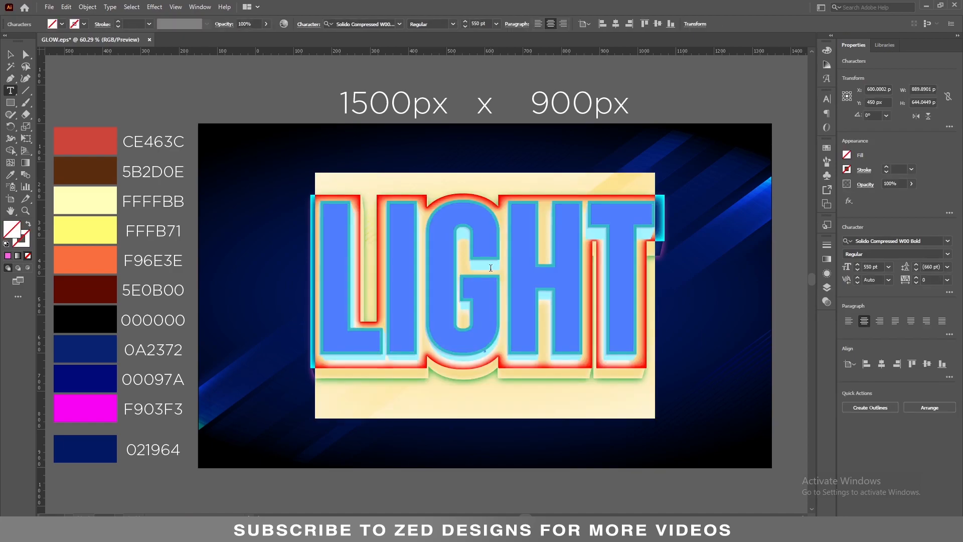
pyautogui.write('G')
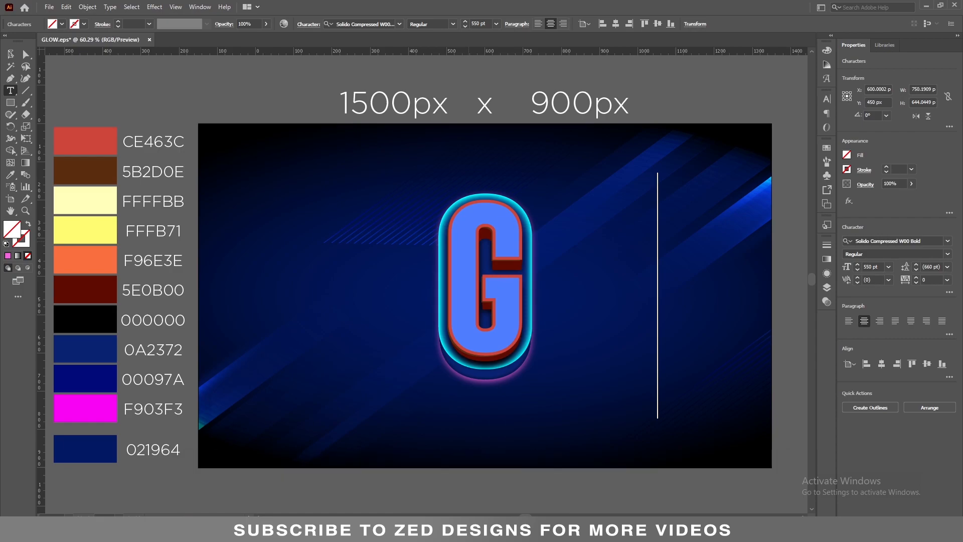
pyautogui.write('LOW')
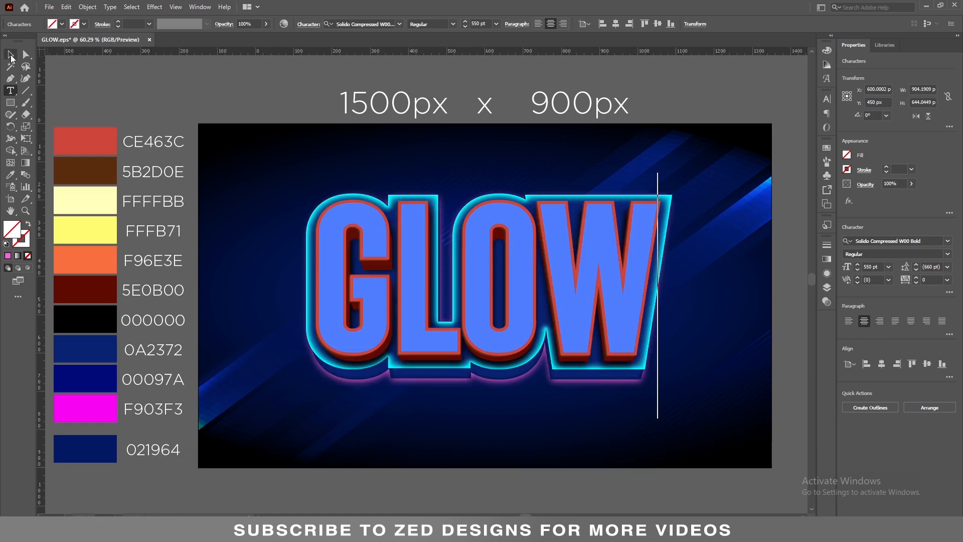
pyautogui.click(10, 54)
pyautogui.click(226, 101)
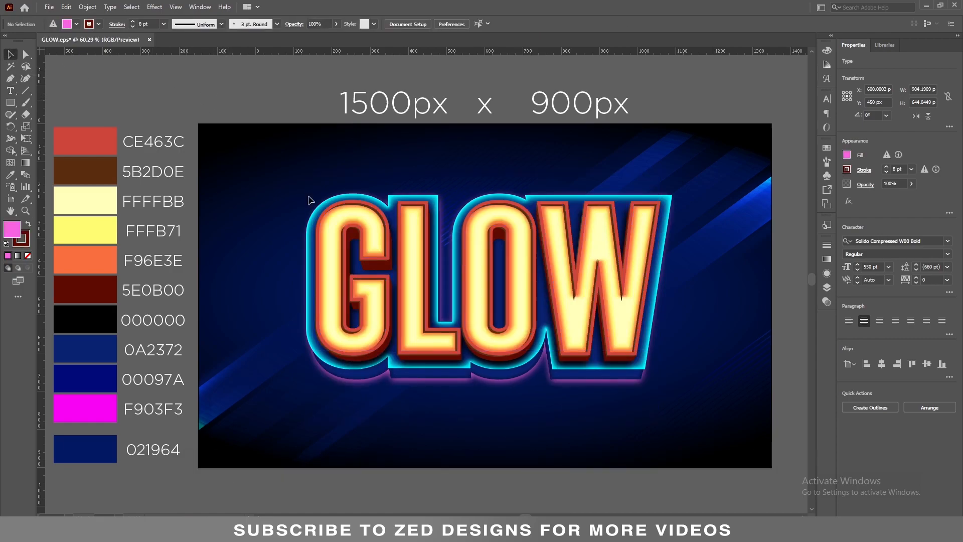
# - Show the two hidden Light layers, one above and one below the Text Effect layer
pyautogui.click(448, 264)
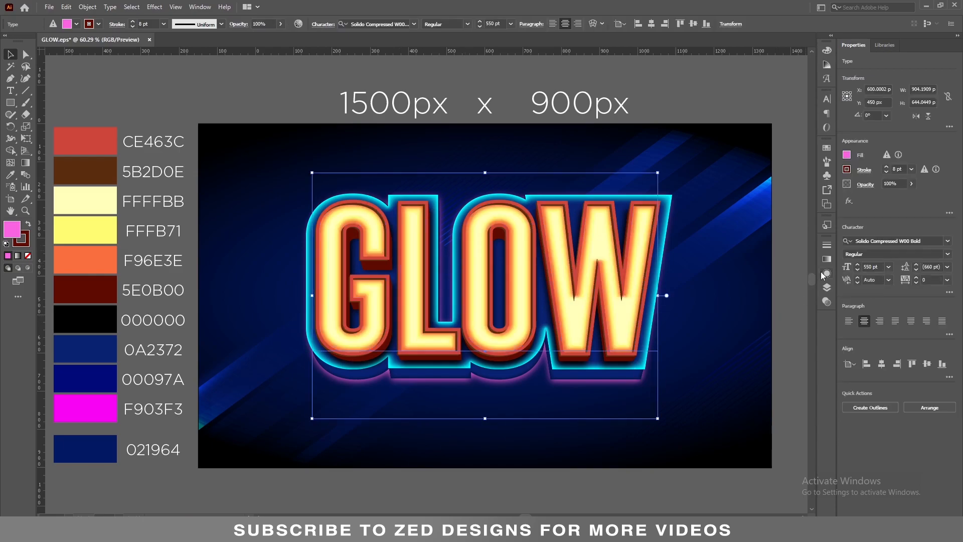
pyautogui.click(826, 286)
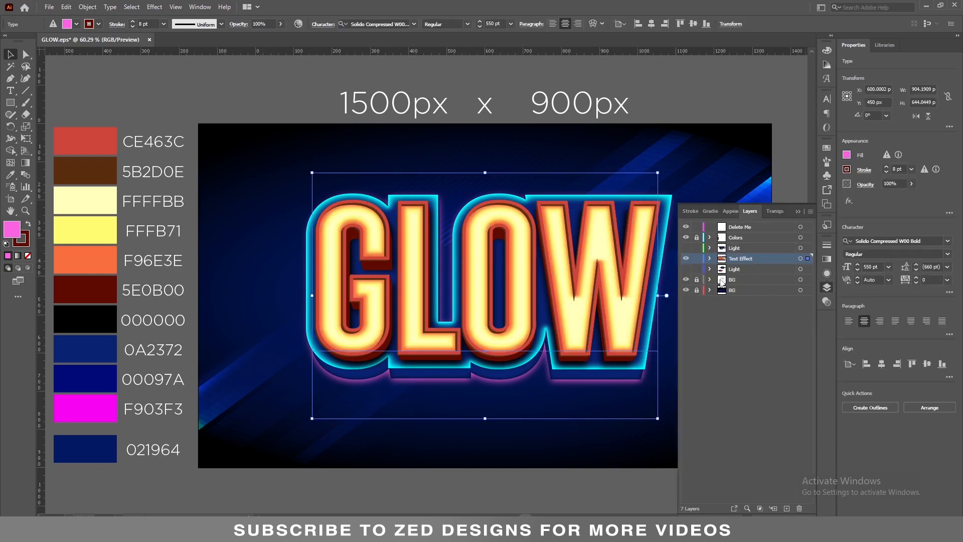
pyautogui.click(686, 269)
pyautogui.click(686, 248)
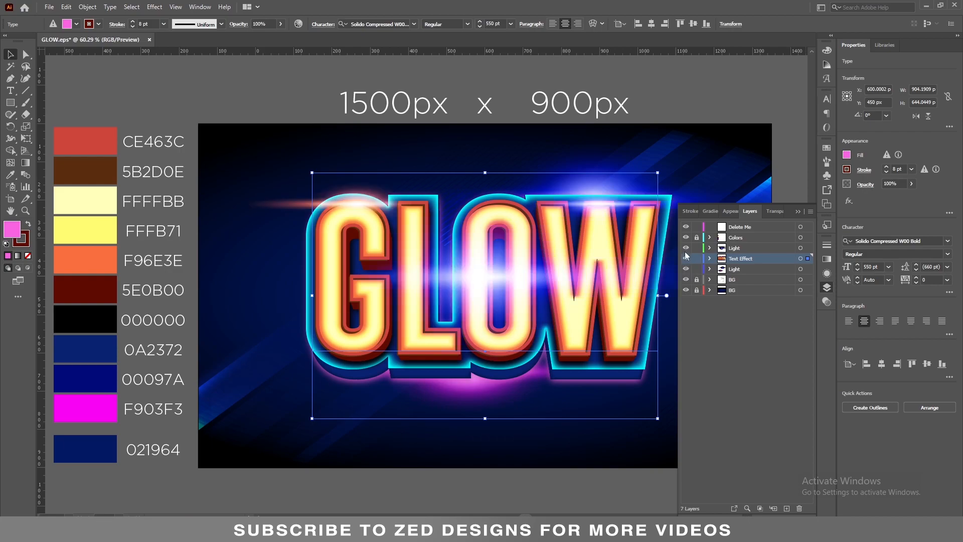
pyautogui.click(540, 485)
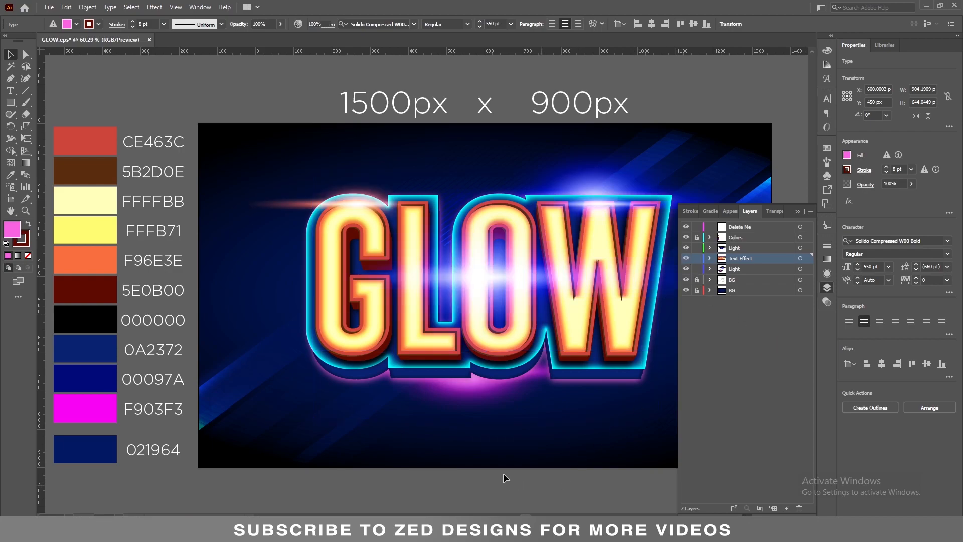
pyautogui.moveTo(493, 364); pyautogui.dragTo(442, 376)
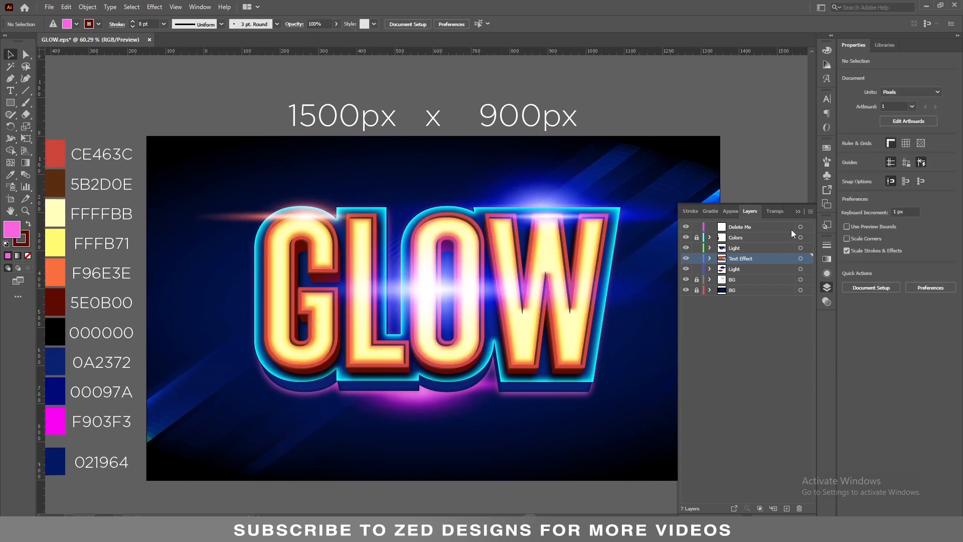
pyautogui.click(798, 212)
pyautogui.moveTo(532, 387); pyautogui.dragTo(606, 383)
pyautogui.moveTo(521, 372); pyautogui.dragTo(556, 397)
pyautogui.moveTo(529, 412); pyautogui.dragTo(557, 396)
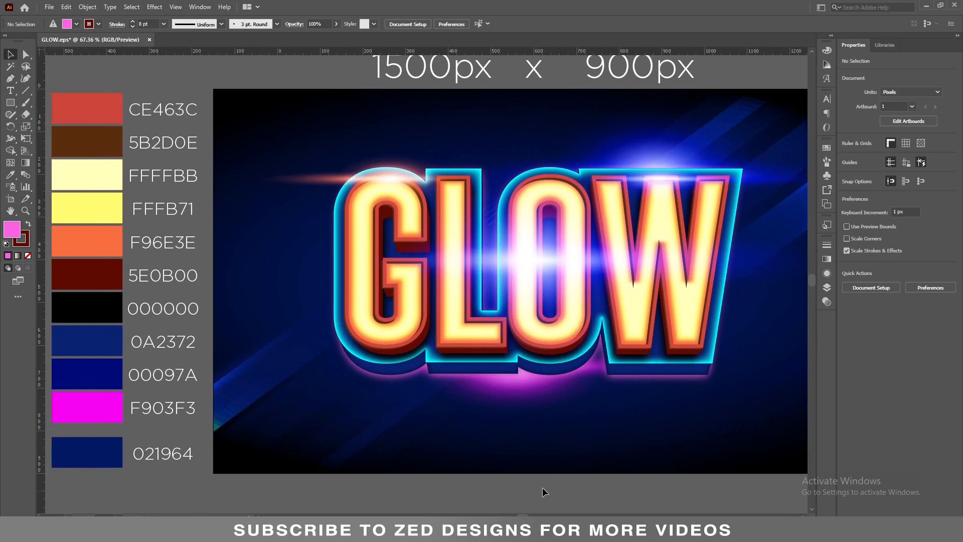
# - Change the styled word GLOW back to LIGHT, deselect it, and view the whole artwork
pyautogui.doubleClick(475, 350)
pyautogui.click(409, 332)
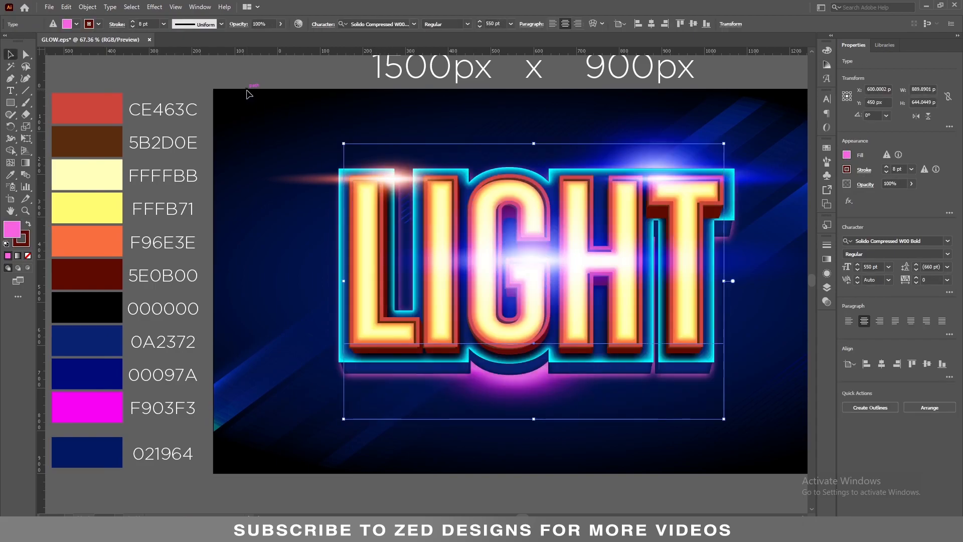
pyautogui.hotkey('ctrl', '-')
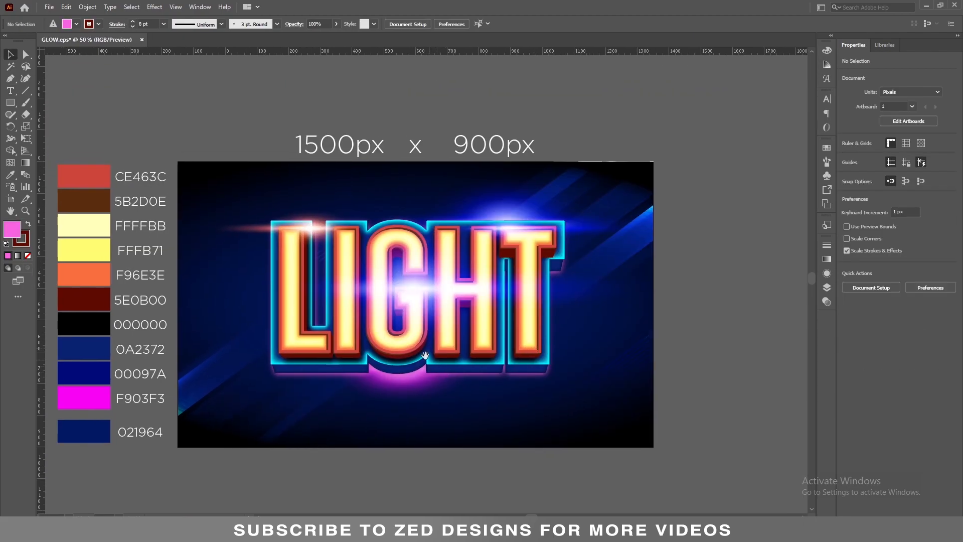
pyautogui.scroll(1, 422, 342)
pyautogui.moveTo(424, 363); pyautogui.dragTo(482, 359)
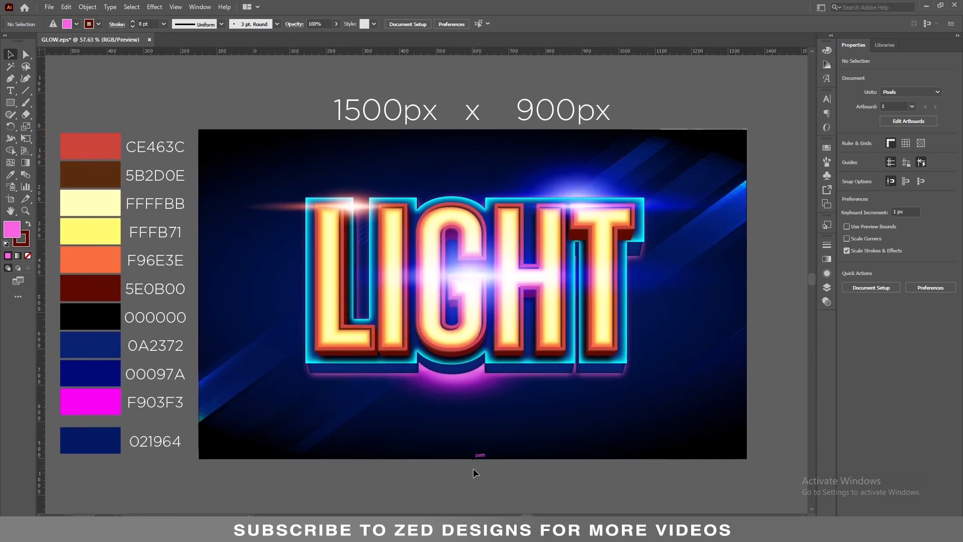